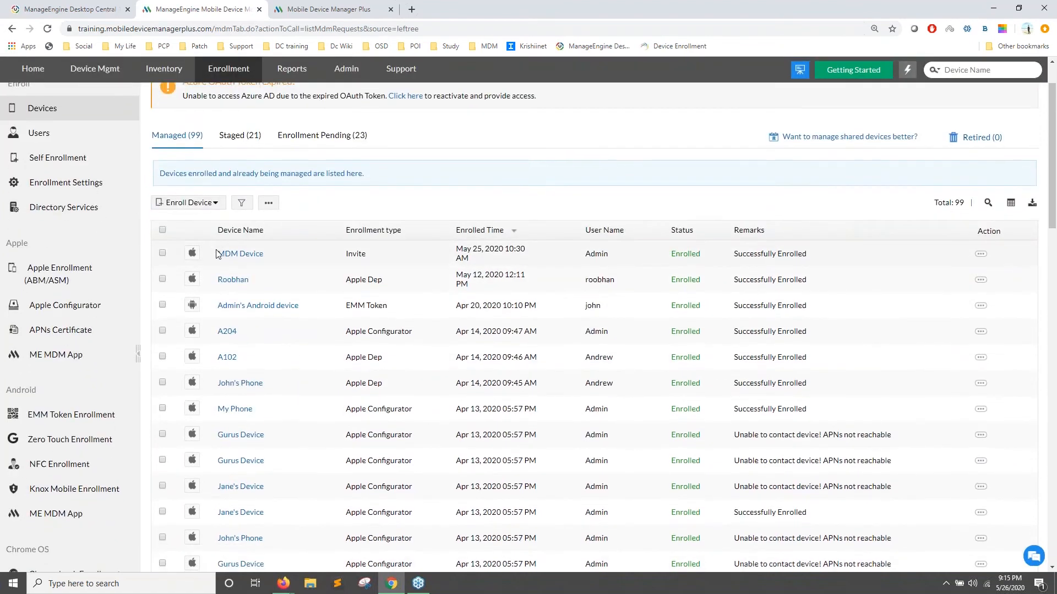
View the details of the APNs certificate already configured for Apple device enrollment.
{"action": "scroll", "coordinate": [165, 181], "scroll_direction": "up", "scroll_amount": 1}
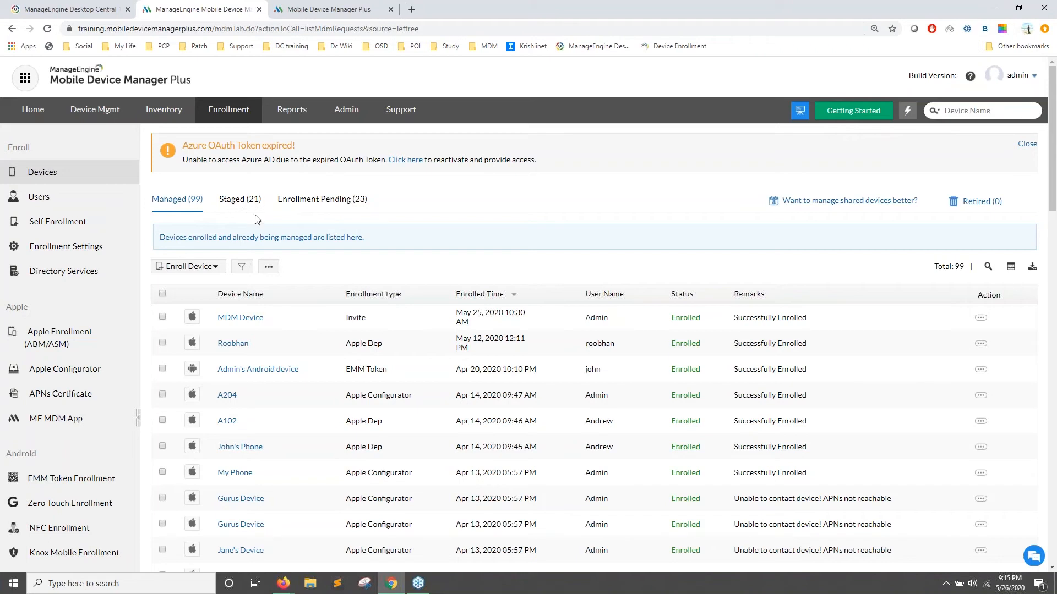
{"action": "scroll", "coordinate": [206, 256], "scroll_direction": "down", "scroll_amount": 1}
{"action": "scroll", "coordinate": [206, 256], "scroll_direction": "up", "scroll_amount": 1}
{"action": "left_click", "coordinate": [211, 269]}
{"action": "mouse_move", "coordinate": [194, 282]}
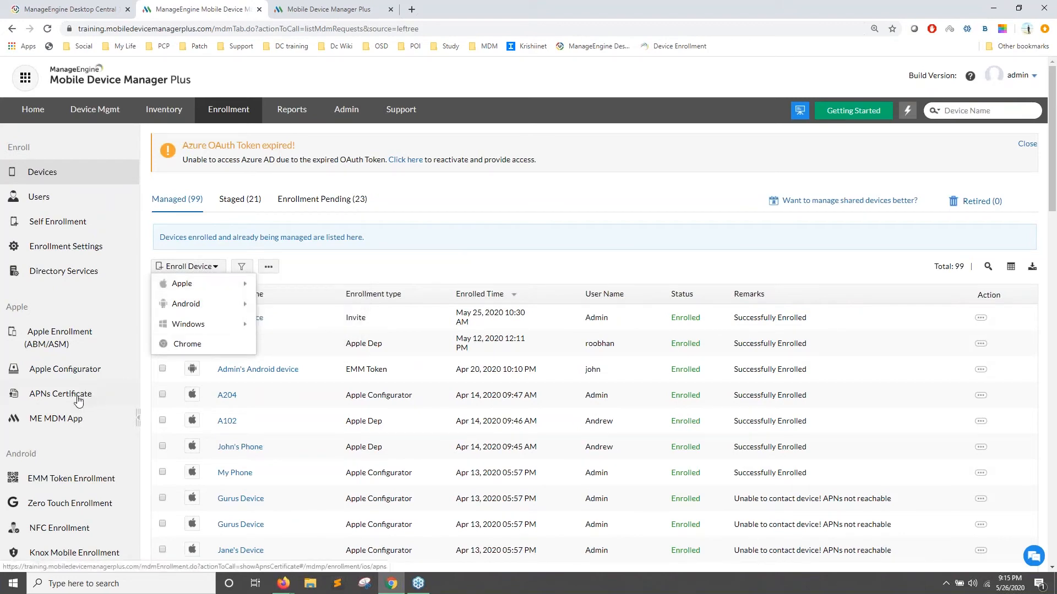
{"action": "left_click", "coordinate": [88, 393]}
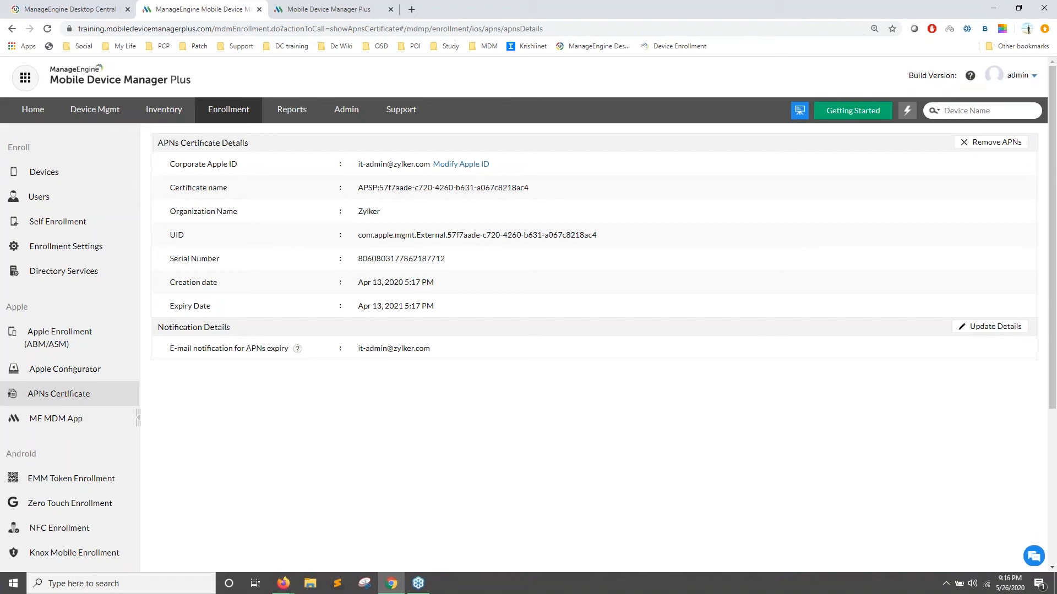
Examine the Apple portal instructions for creating an APNs certificate and the certificate upload form in the free edition's browser tab.
{"action": "left_click", "coordinate": [284, 8]}
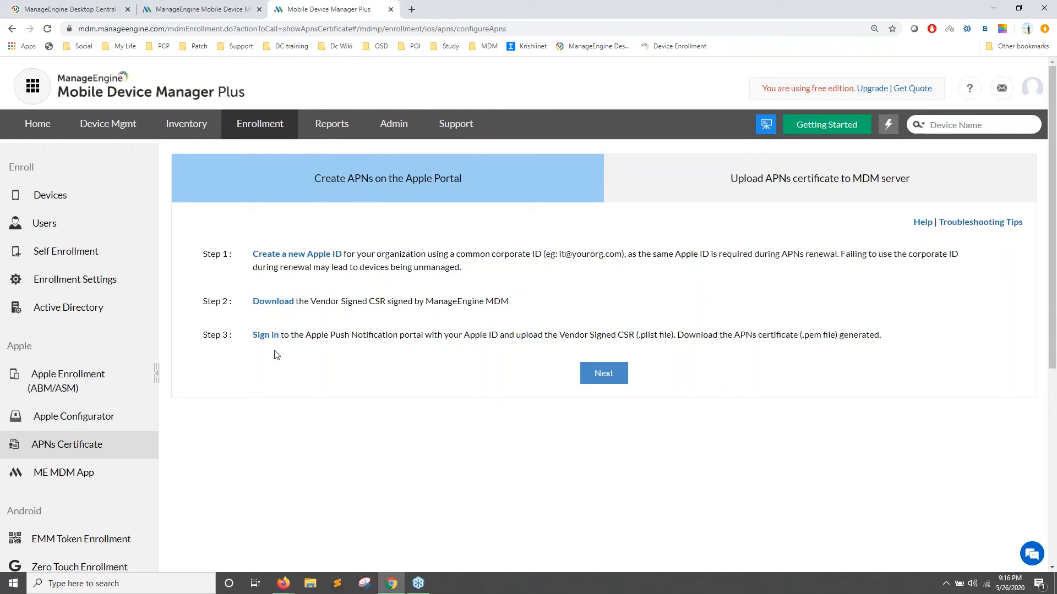
{"action": "left_click_drag", "start_coordinate": [303, 337], "coordinate": [423, 335]}
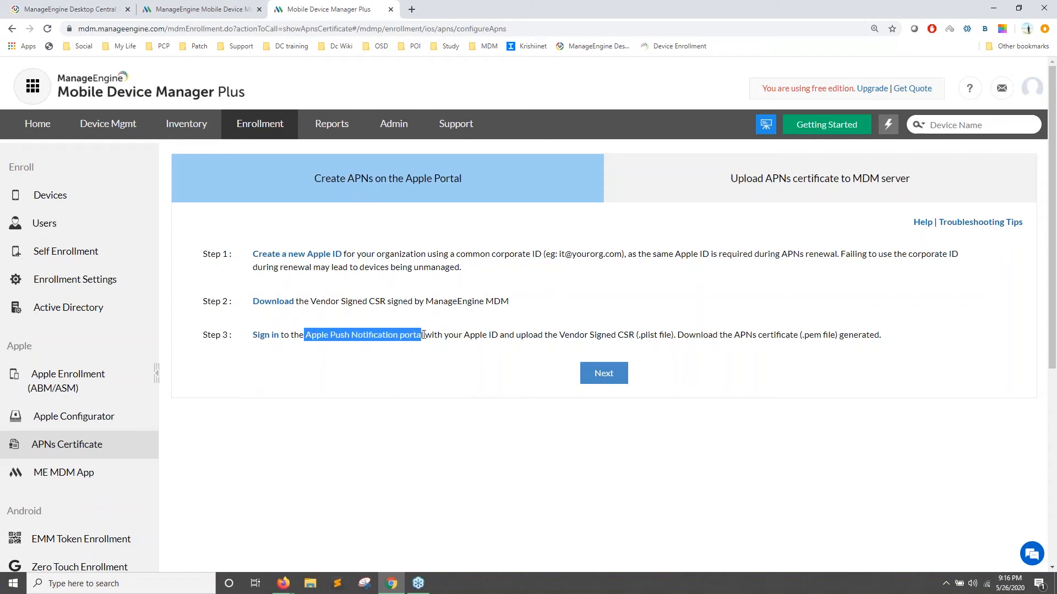
{"action": "left_click", "coordinate": [406, 372]}
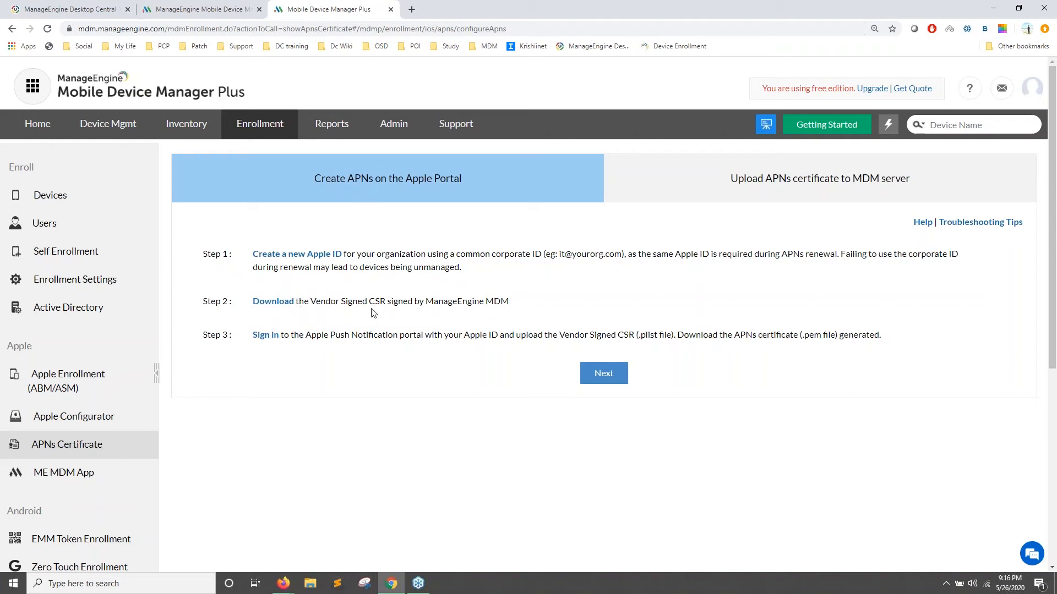
{"action": "left_click", "coordinate": [600, 372]}
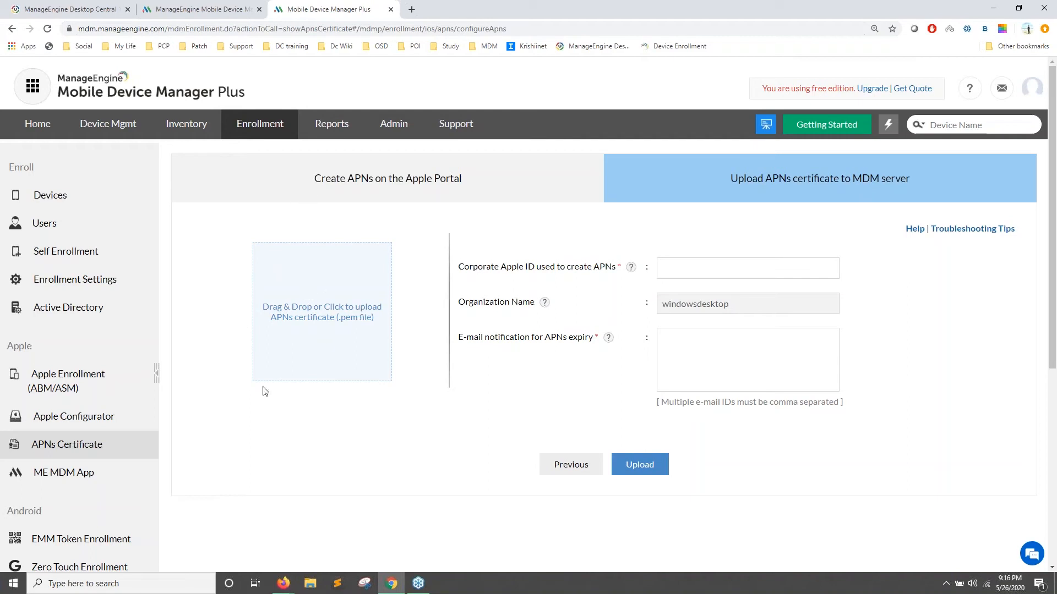
{"action": "left_click", "coordinate": [576, 473]}
{"action": "left_click_drag", "start_coordinate": [307, 336], "coordinate": [440, 337]}
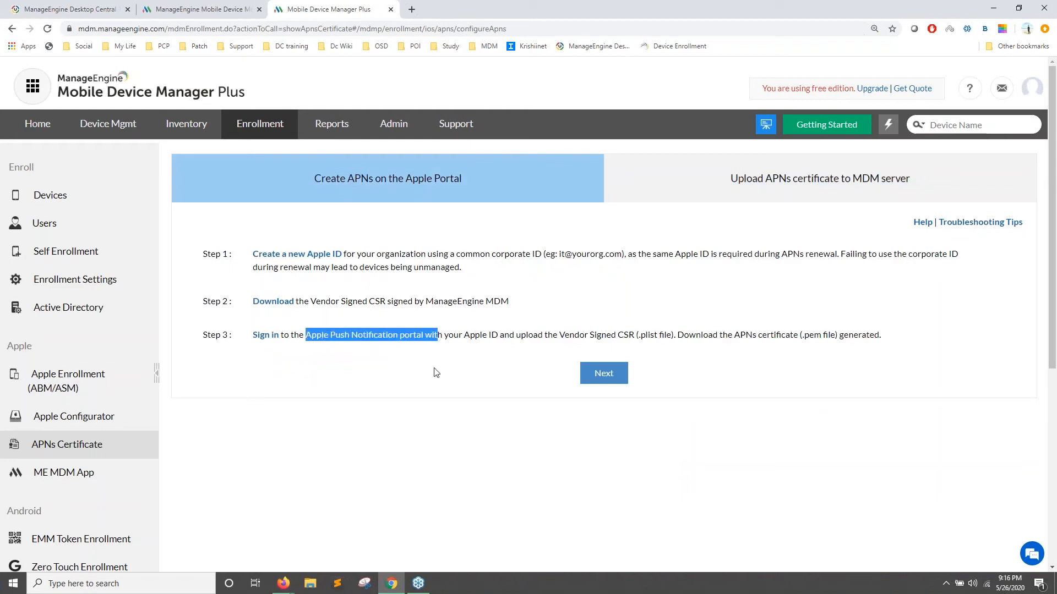
{"action": "left_click", "coordinate": [689, 190]}
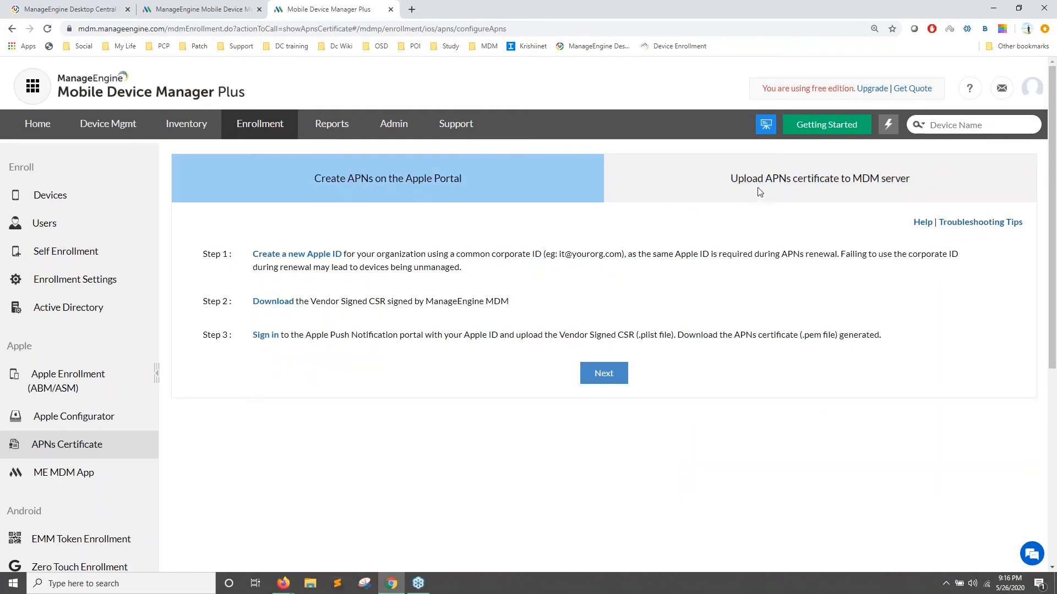
{"action": "left_click", "coordinate": [595, 382]}
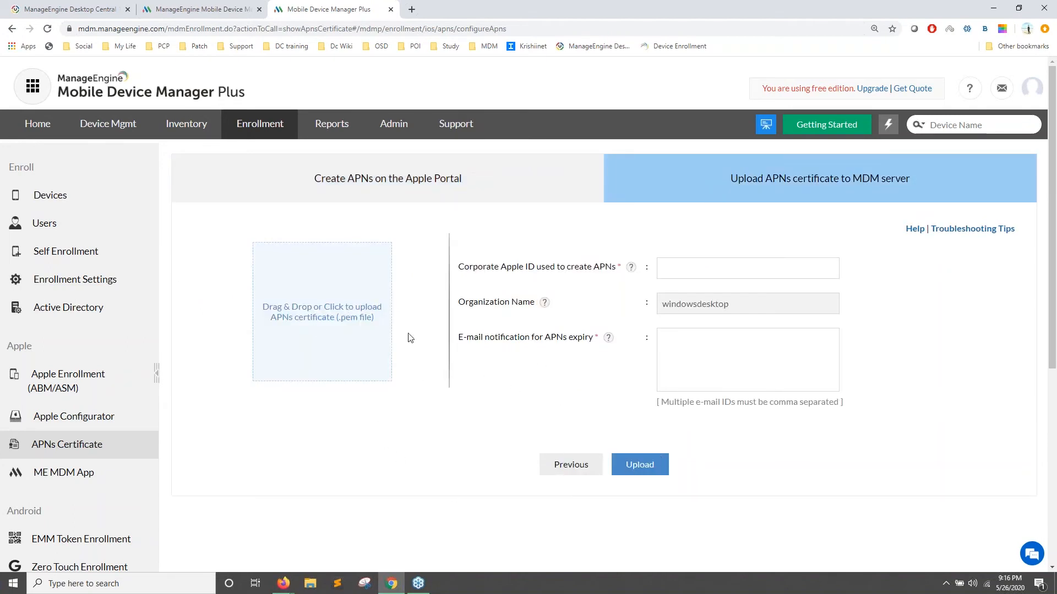
Return to the training server's enrolled devices and start an Apple enrollment for iOS devices.
{"action": "left_click", "coordinate": [198, 10]}
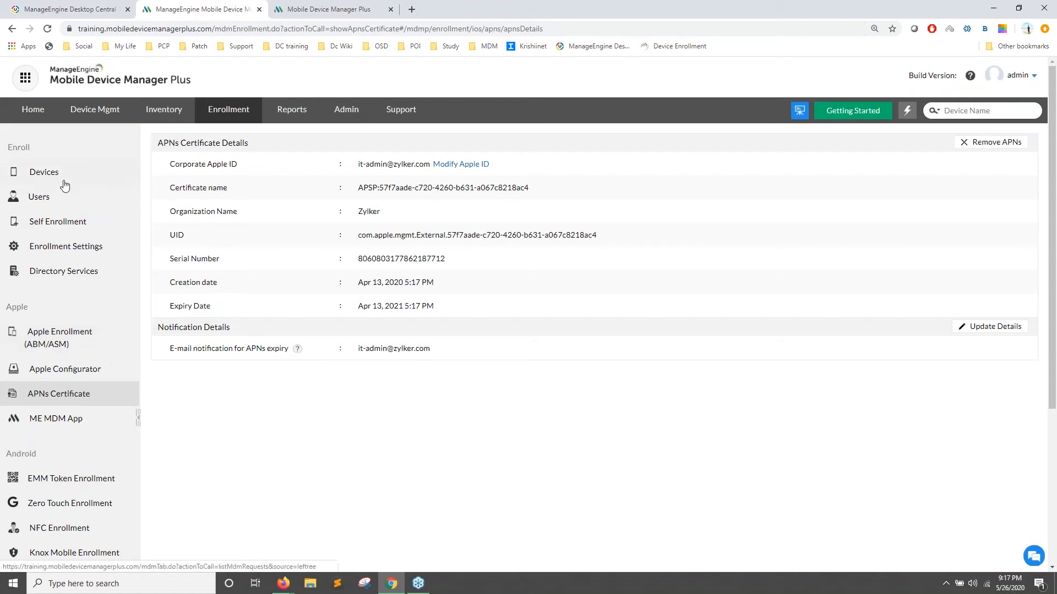
{"action": "left_click", "coordinate": [44, 172]}
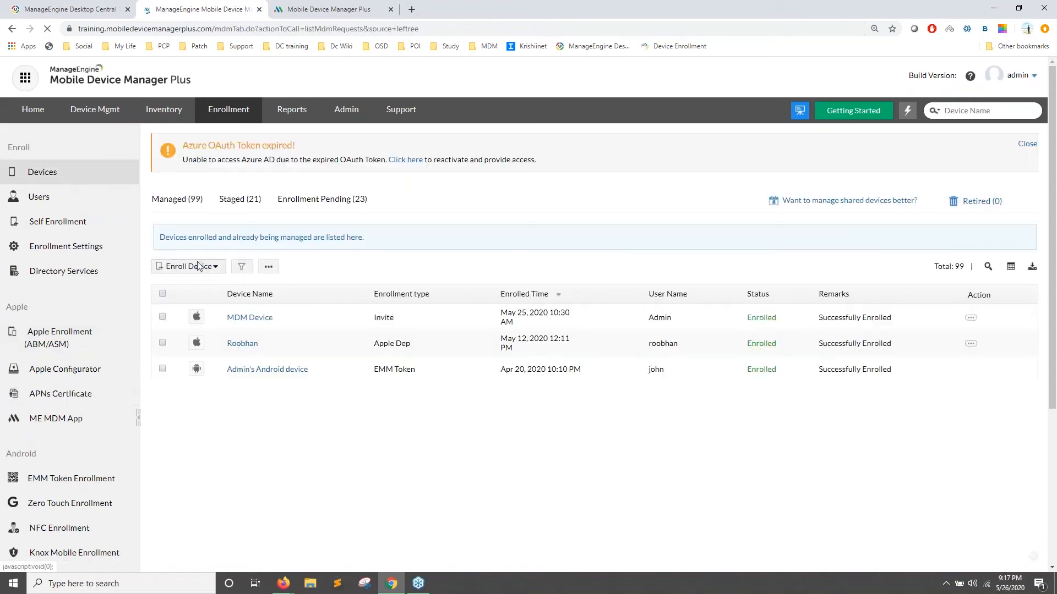
{"action": "left_click", "coordinate": [199, 267]}
{"action": "mouse_move", "coordinate": [193, 288]}
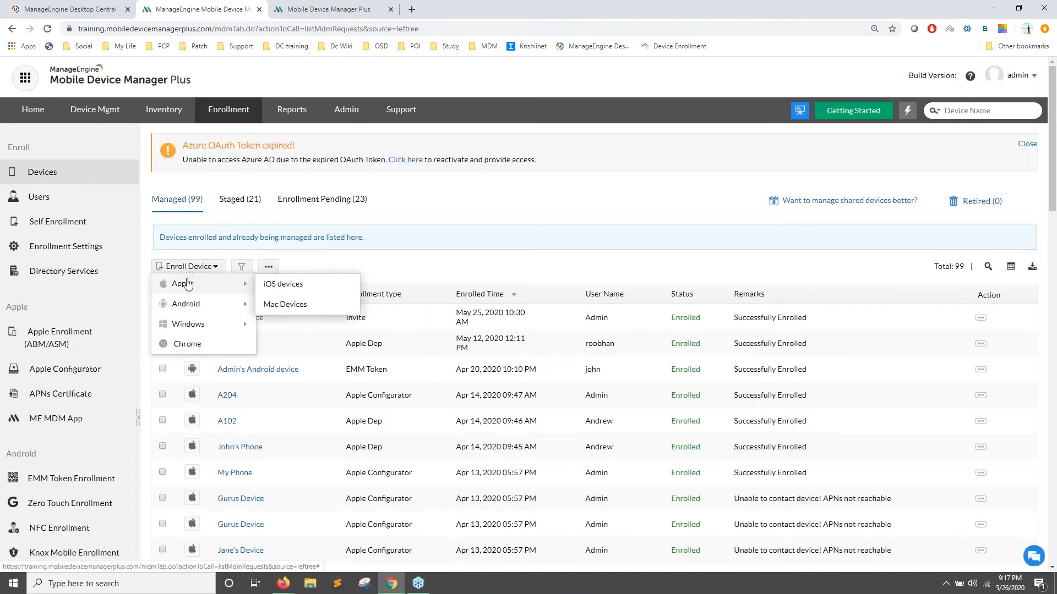
{"action": "left_click", "coordinate": [282, 286]}
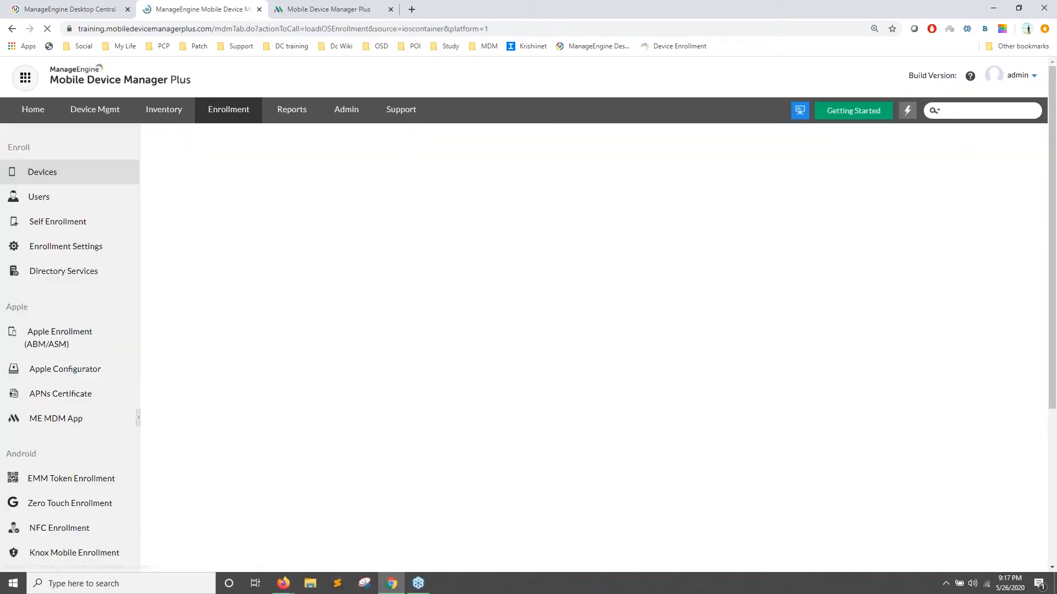
Set the device to be enrolled through user invites and fill in the existing user's name.
{"action": "left_click", "coordinate": [544, 183]}
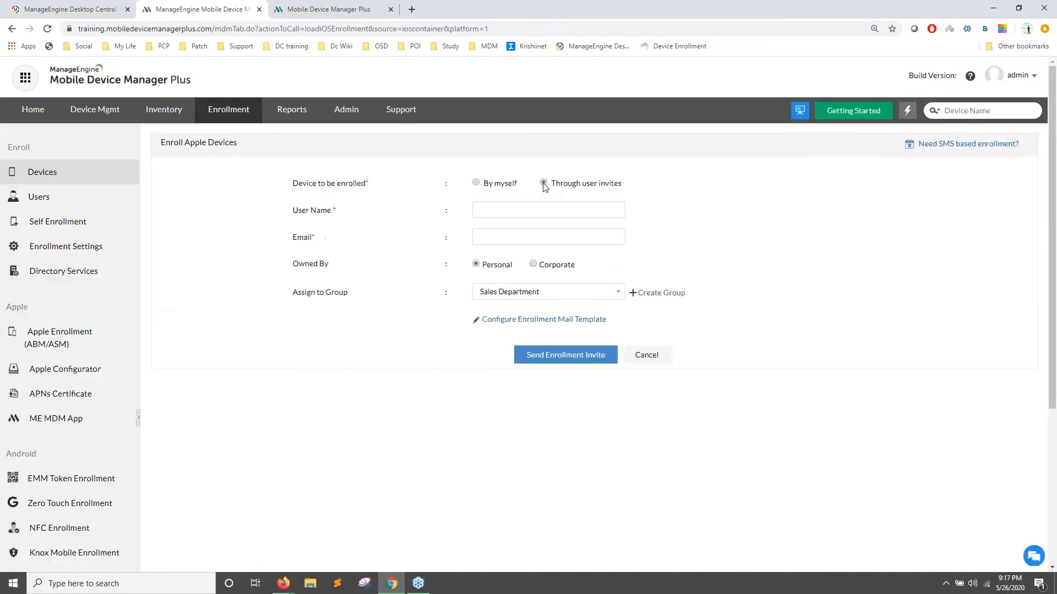
{"action": "left_click", "coordinate": [539, 215]}
{"action": "type", "text": "rooba"}
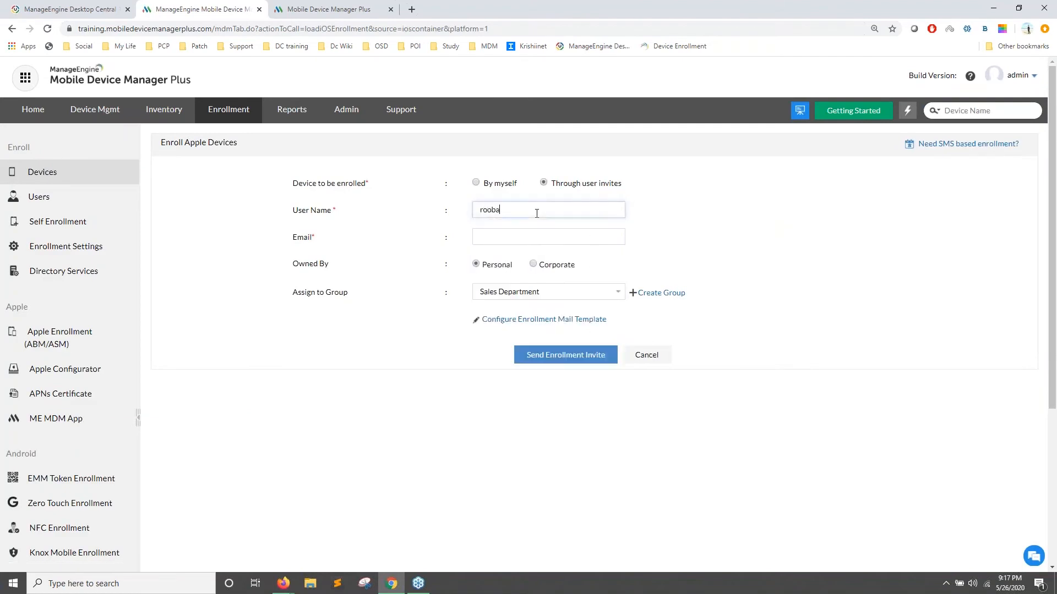
{"action": "left_click", "coordinate": [522, 237]}
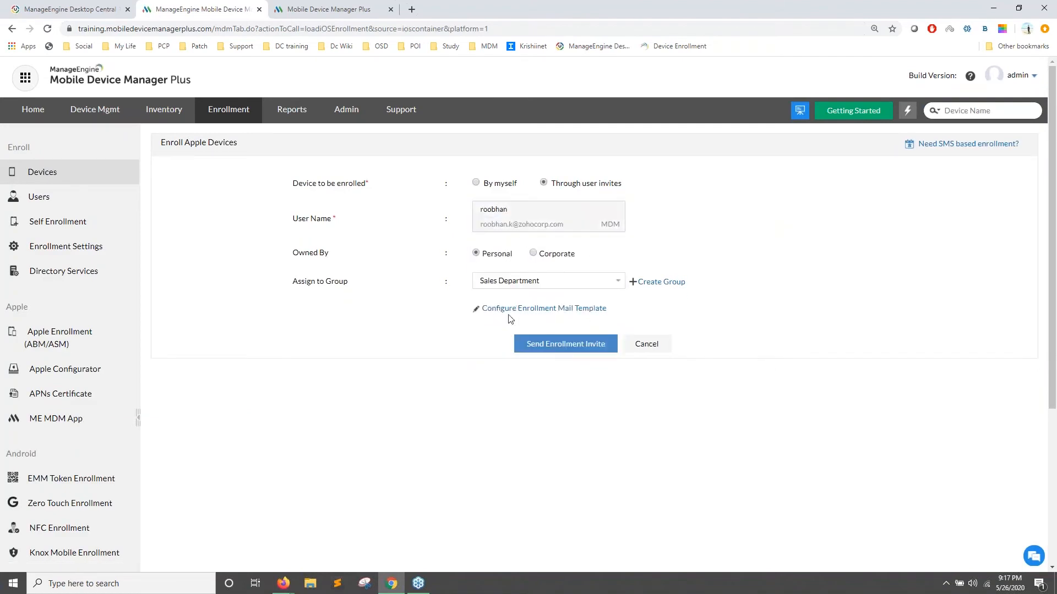
Read through the iOS enrollment e-mail template, including the QR code and link options, and close it.
{"action": "left_click", "coordinate": [514, 311]}
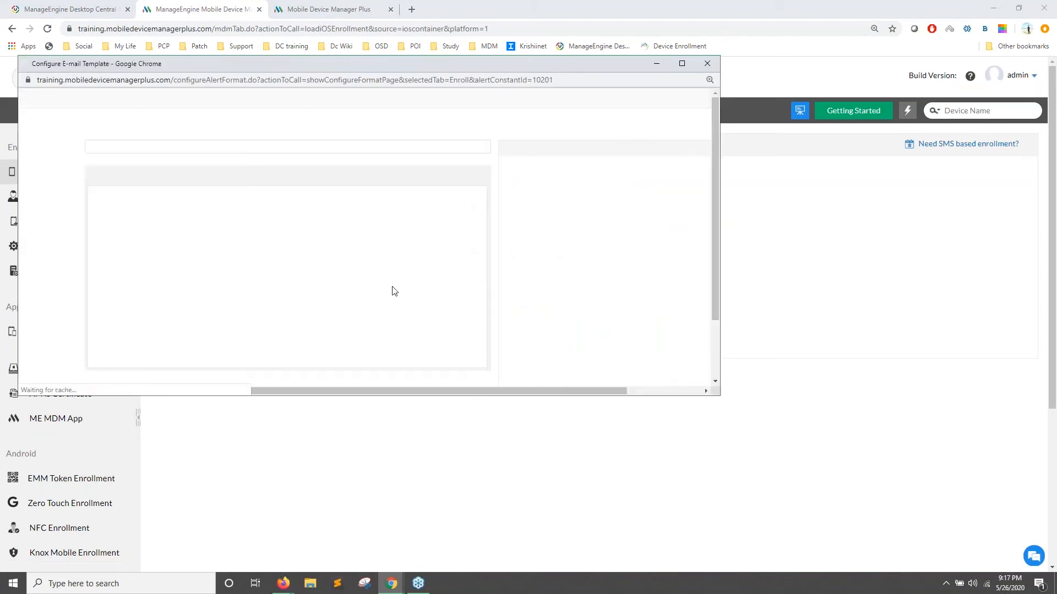
{"action": "scroll", "coordinate": [284, 298], "scroll_direction": "down", "scroll_amount": 3}
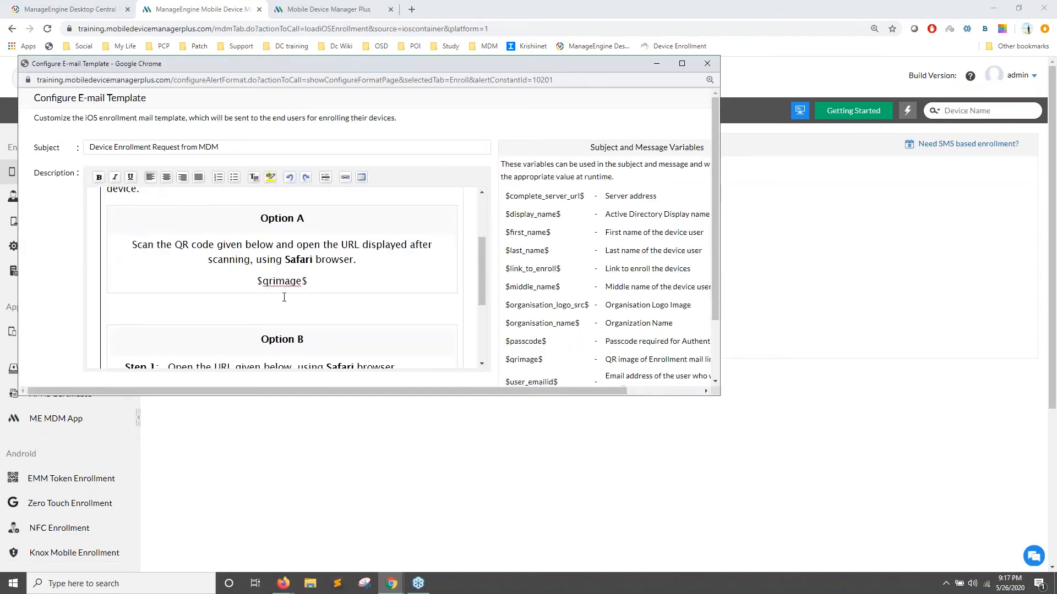
{"action": "scroll", "coordinate": [312, 295], "scroll_direction": "up", "scroll_amount": 1}
{"action": "scroll", "coordinate": [309, 300], "scroll_direction": "down", "scroll_amount": 1}
{"action": "scroll", "coordinate": [308, 309], "scroll_direction": "down", "scroll_amount": 2}
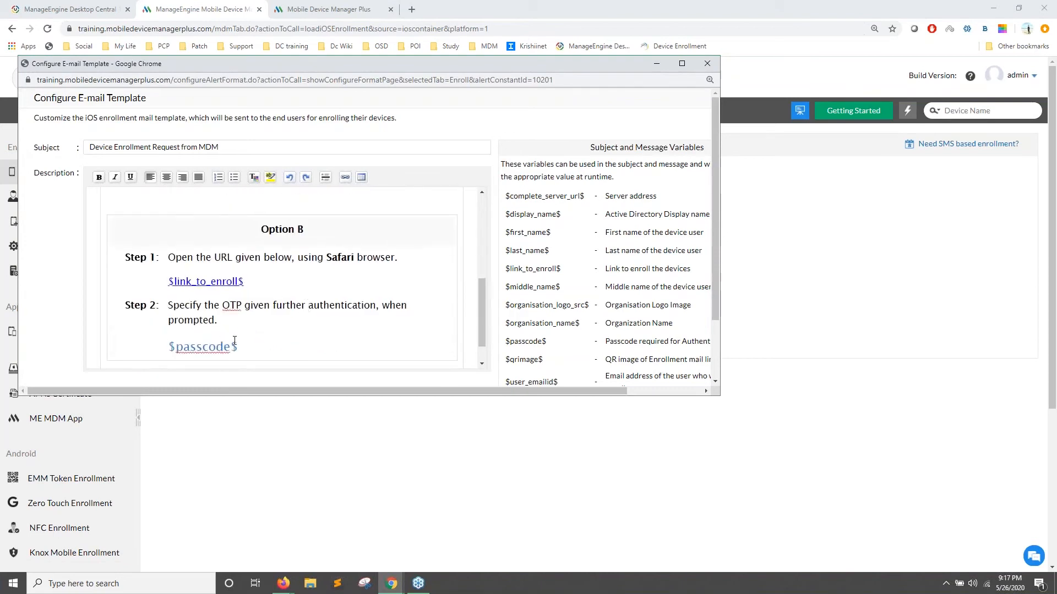
{"action": "left_click", "coordinate": [707, 63]}
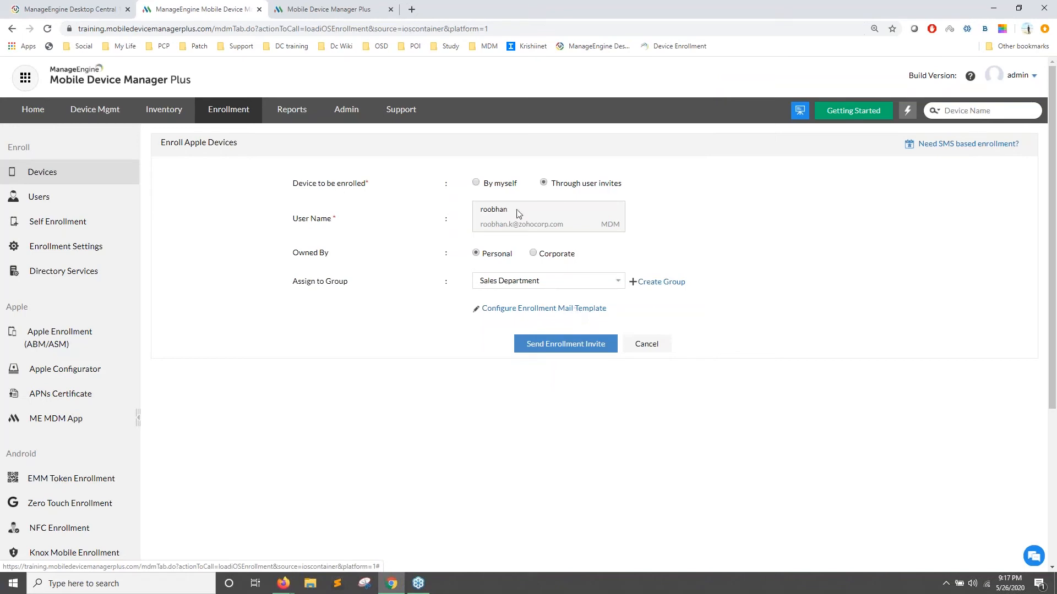
Set the device to be enrolled By myself and generate the enrollment steps with QR code, URL and one-time passcode.
{"action": "left_click", "coordinate": [499, 184]}
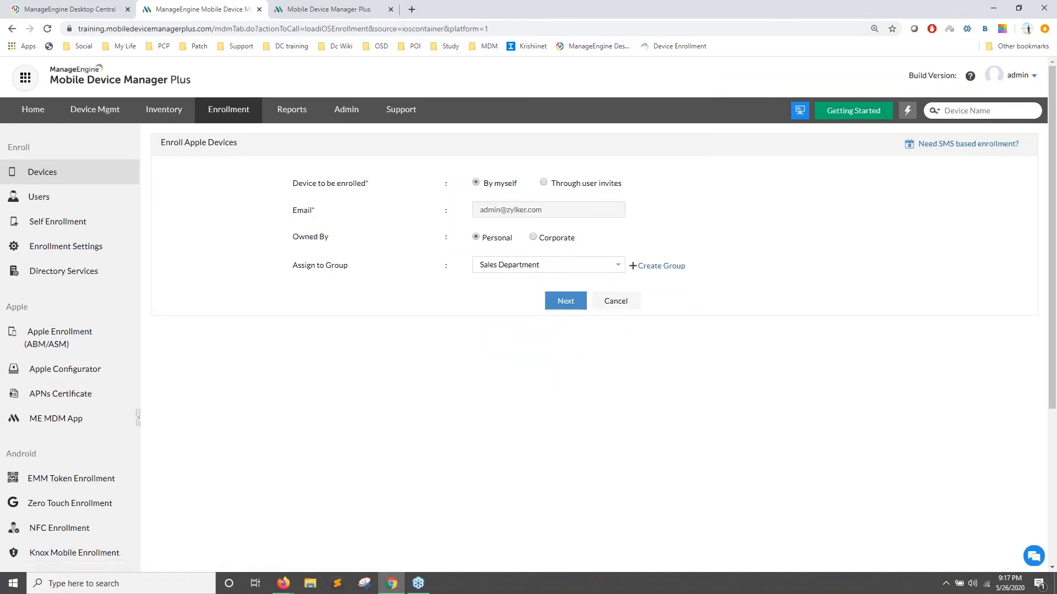
{"action": "double_click", "coordinate": [506, 183]}
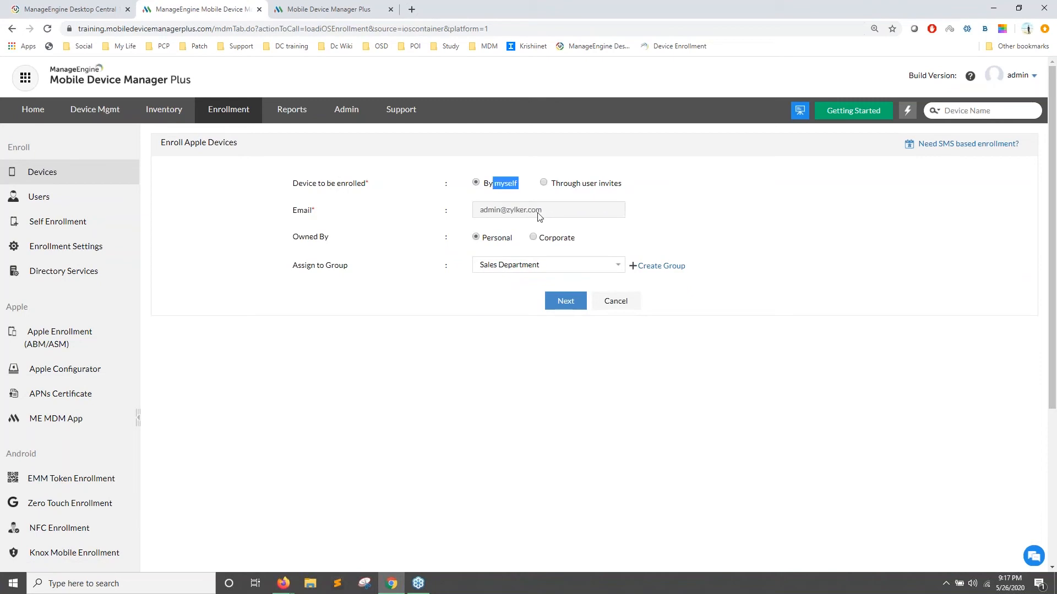
{"action": "left_click", "coordinate": [562, 306]}
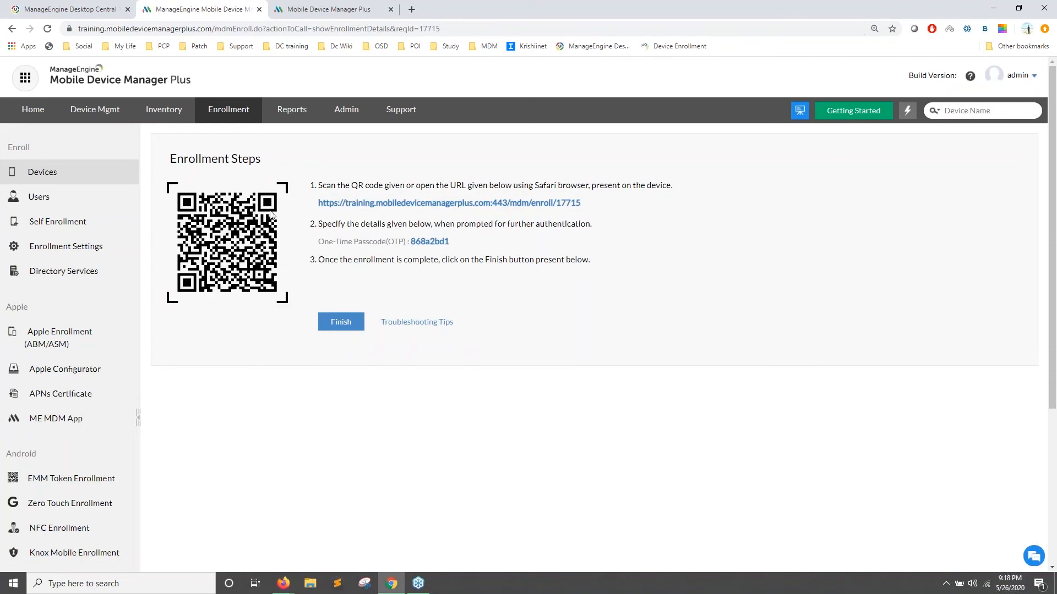
{"action": "left_click_drag", "start_coordinate": [608, 202], "coordinate": [332, 212]}
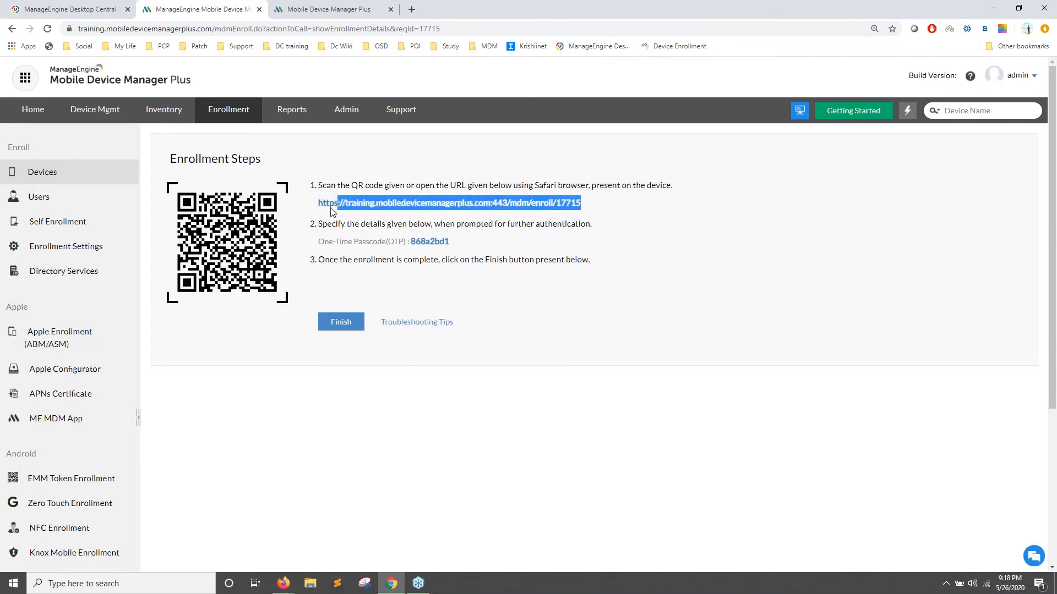
{"action": "left_click", "coordinate": [475, 247]}
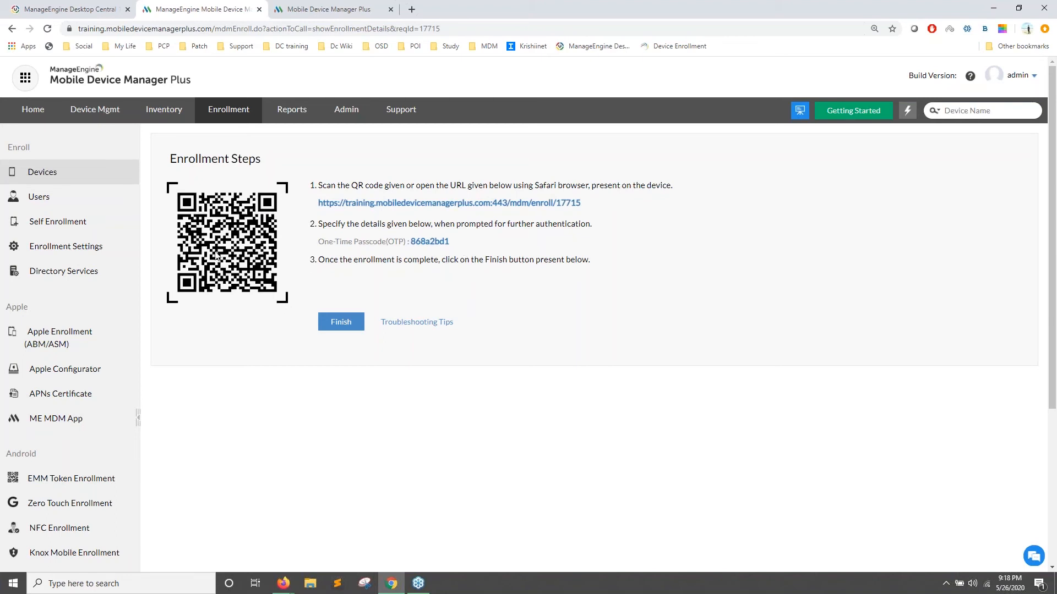
Review the pending enrollment requests and return to the list of managed devices.
{"action": "left_click", "coordinate": [71, 180]}
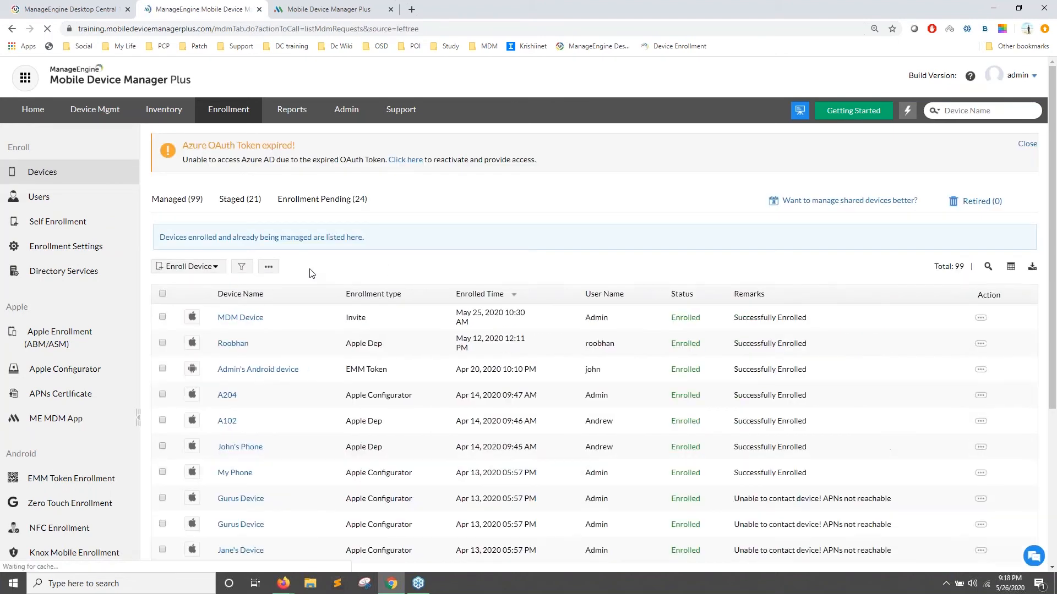
{"action": "left_click", "coordinate": [314, 199]}
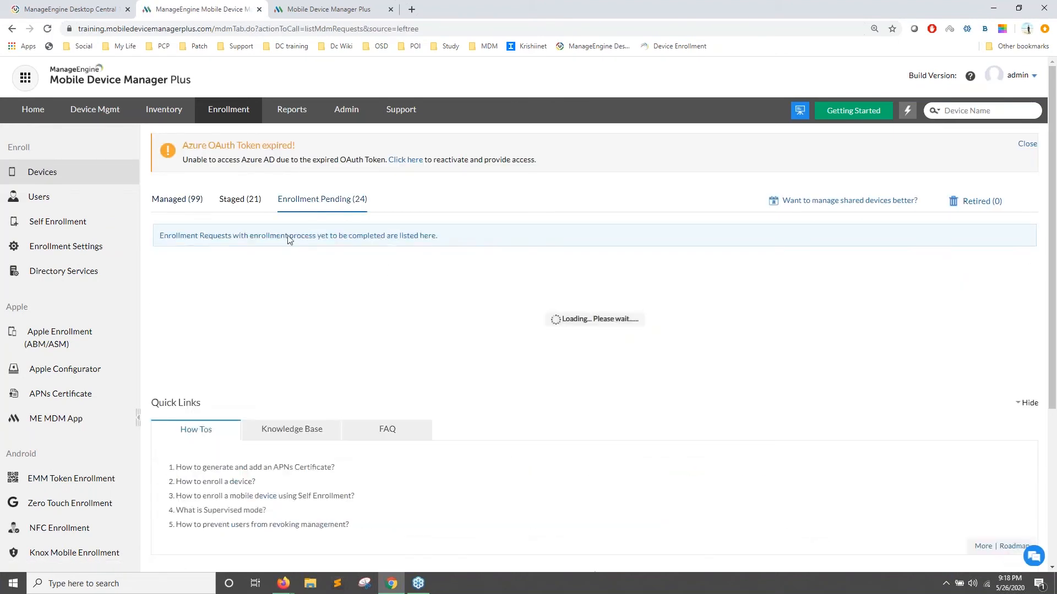
{"action": "scroll", "coordinate": [331, 283], "scroll_direction": "down", "scroll_amount": 2}
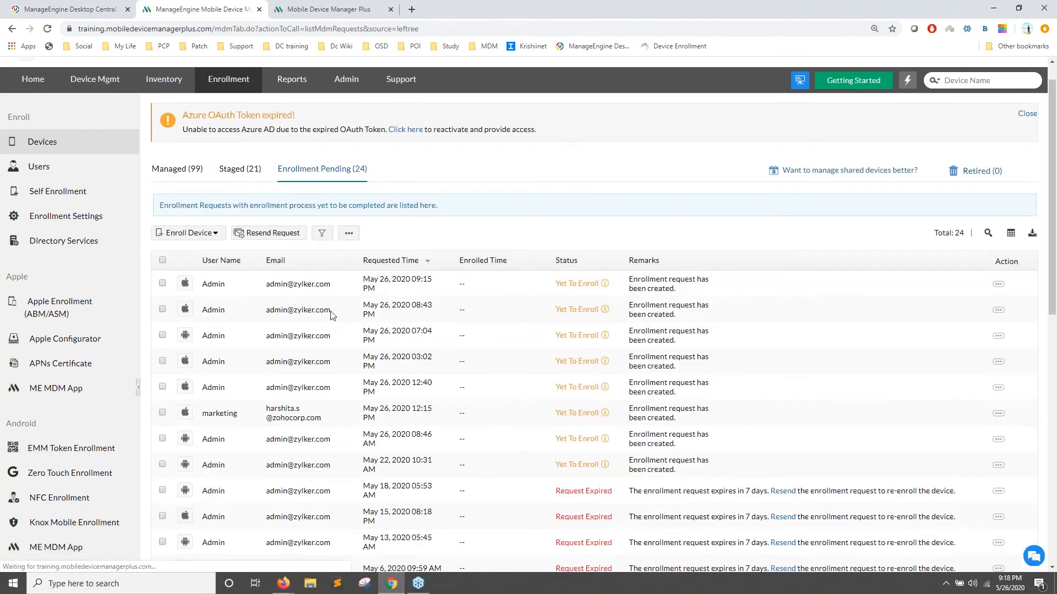
{"action": "left_click", "coordinate": [176, 89]}
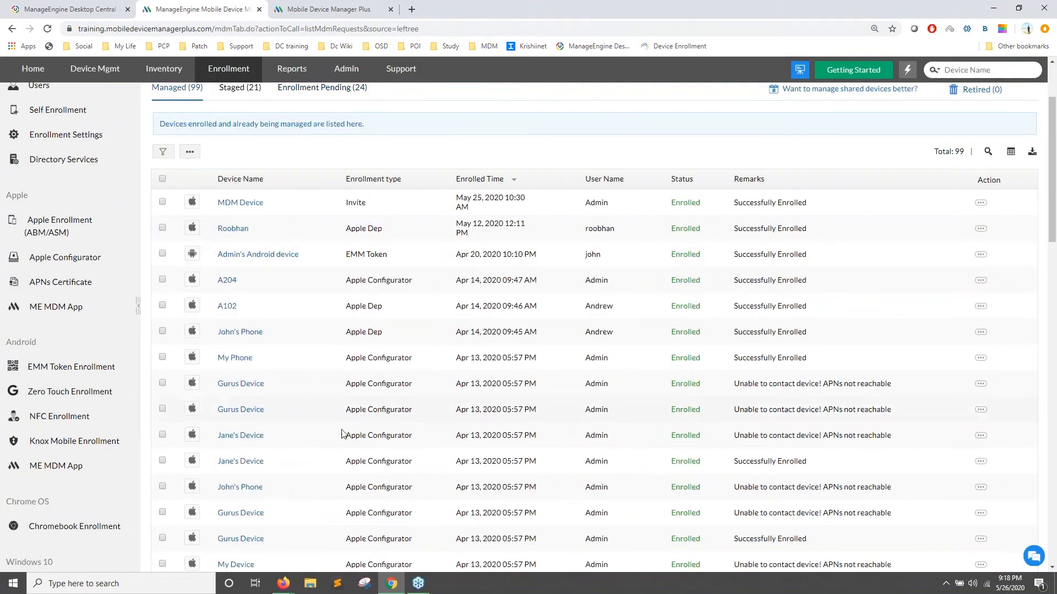
{"action": "key", "text": "alt+Tab"}
{"action": "key", "text": "Right"}
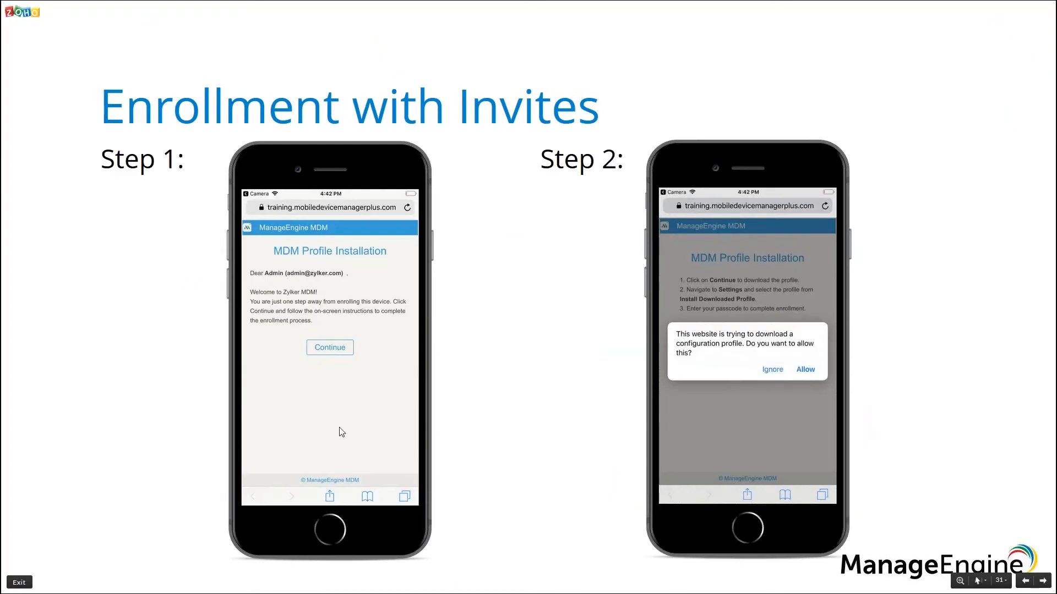
{"action": "key", "text": "alt+Tab"}
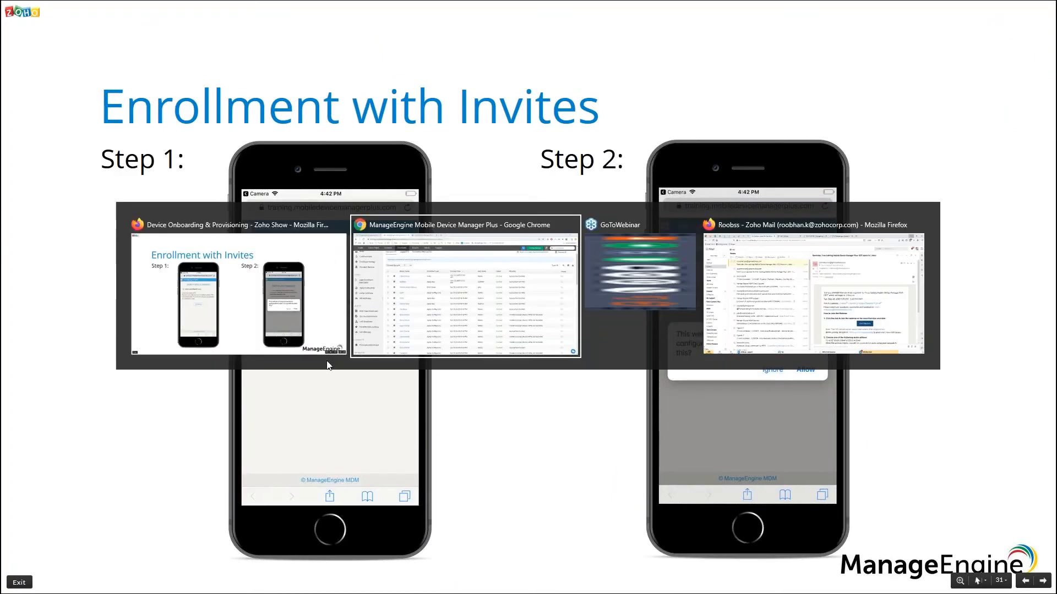
{"action": "key", "text": "alt+Tab"}
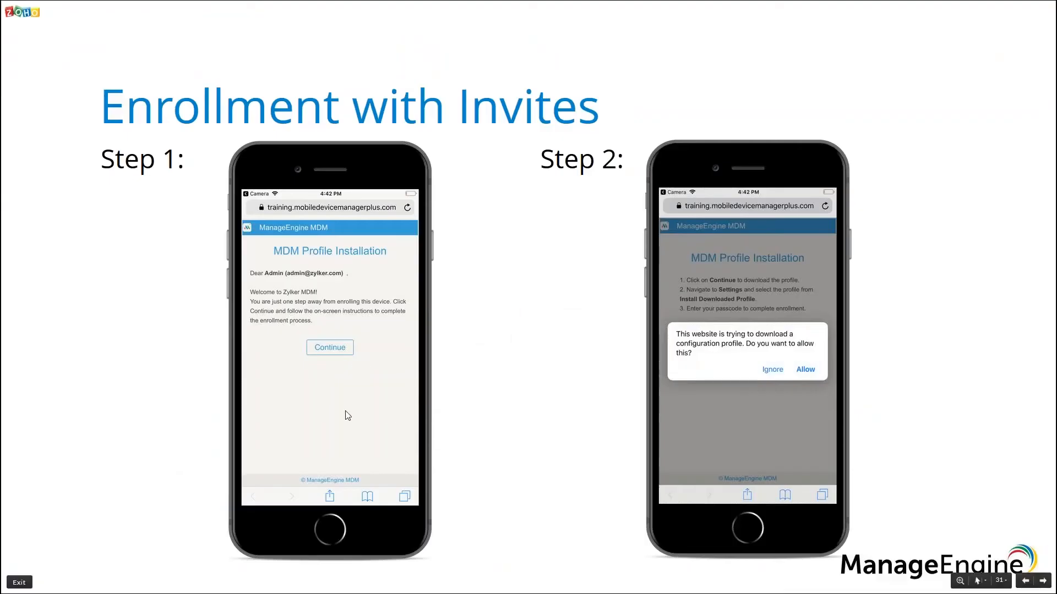
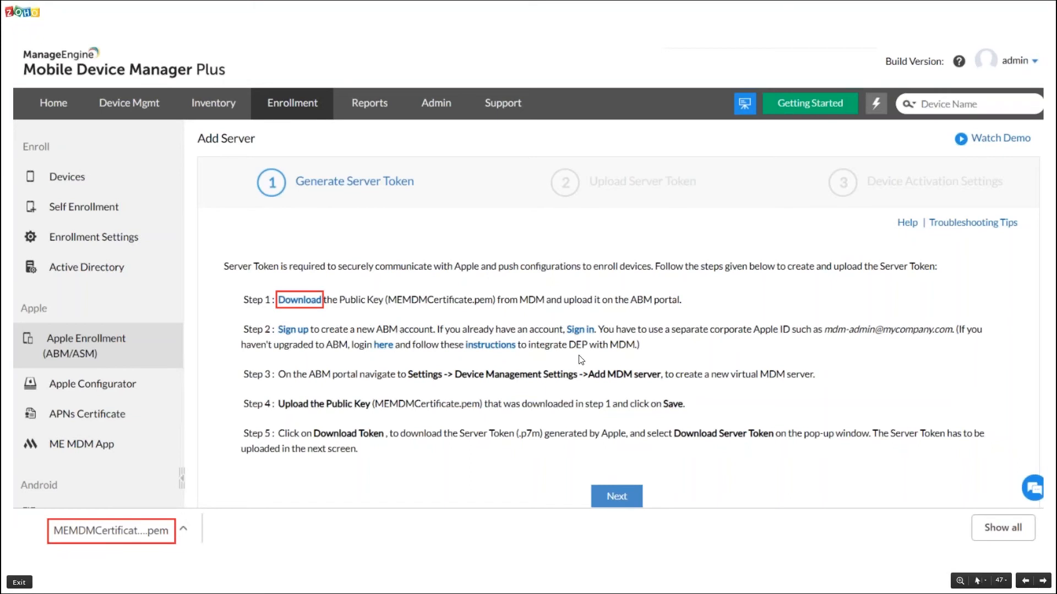
{"action": "left_click", "coordinate": [507, 381]}
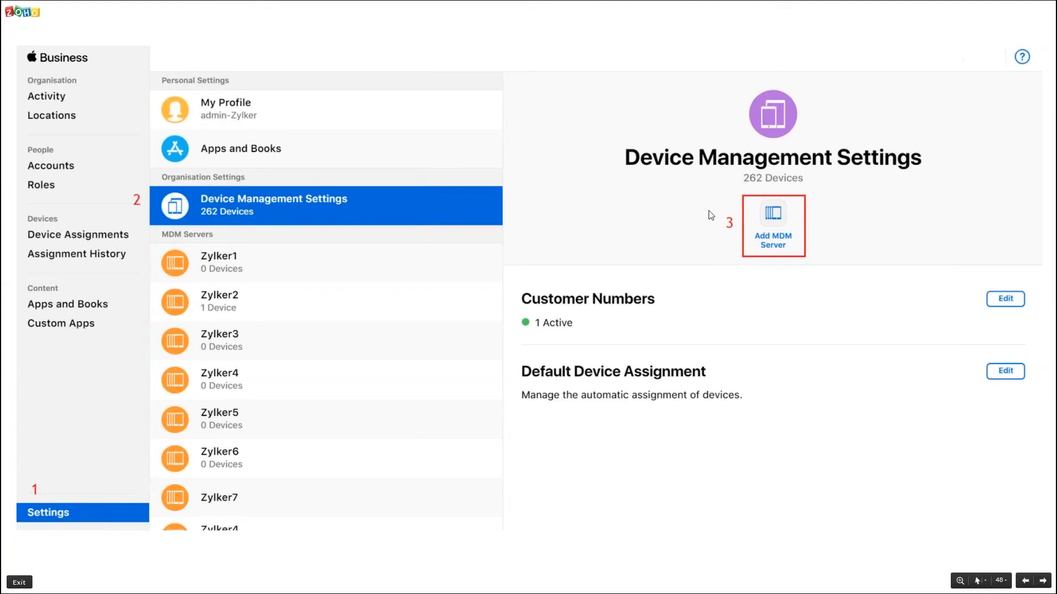
{"action": "key", "text": "Right"}
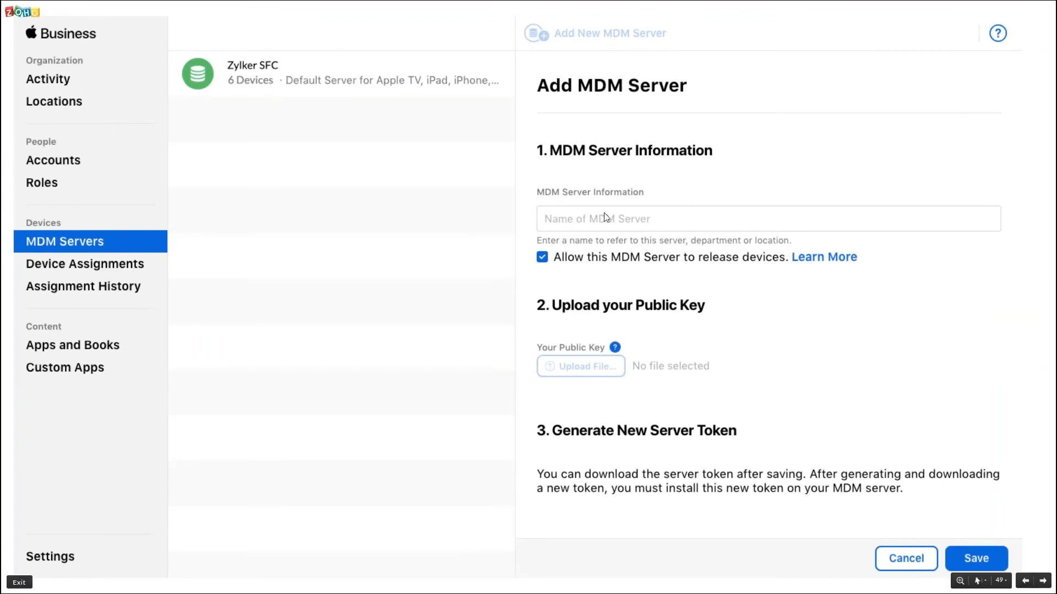
{"action": "key", "text": "Right"}
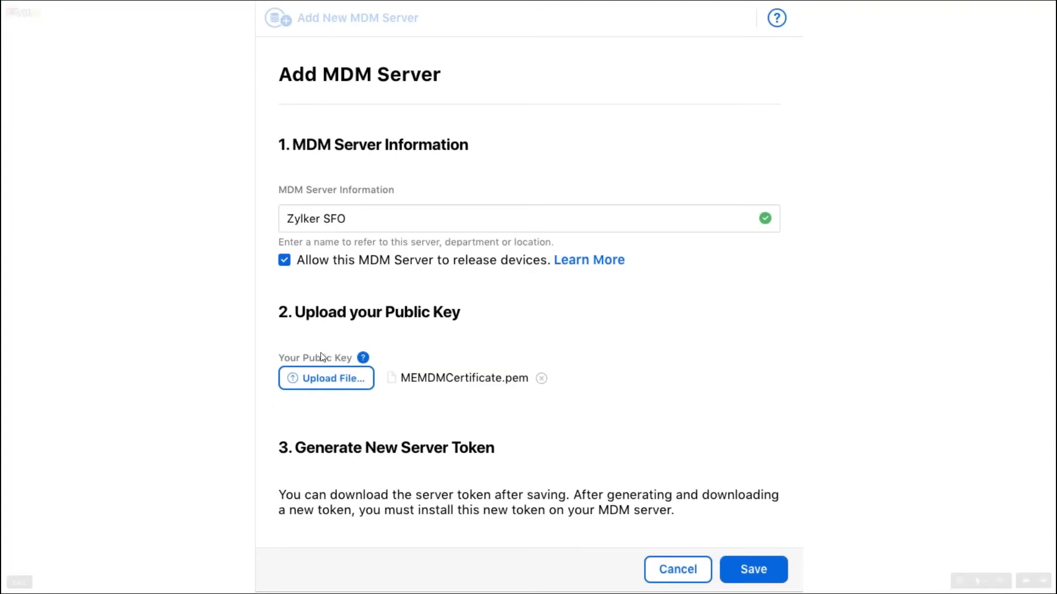
{"action": "left_click", "coordinate": [743, 570]}
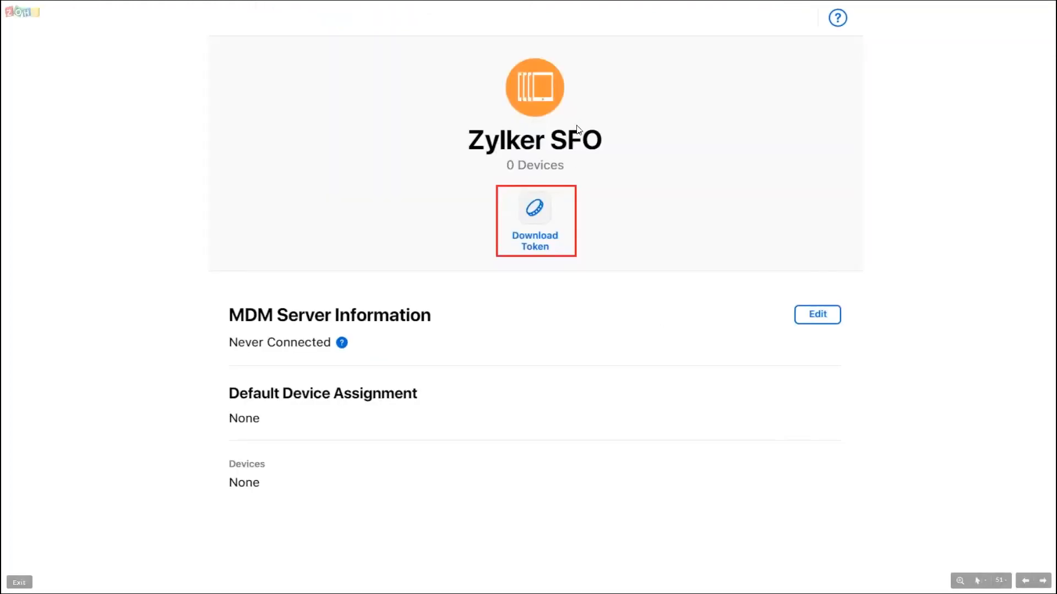
{"action": "left_click", "coordinate": [532, 230]}
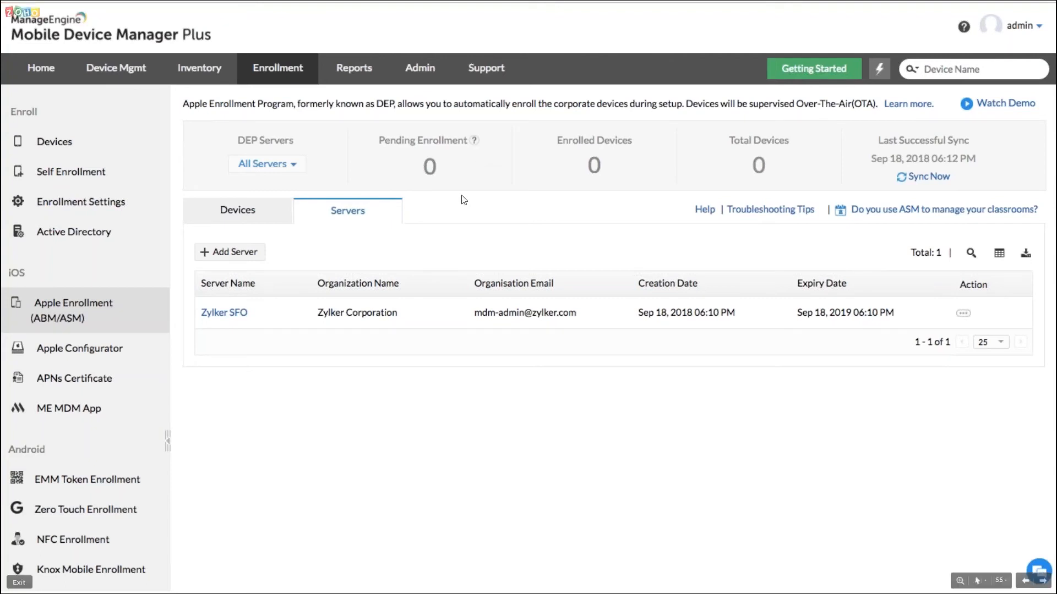
{"action": "key", "text": "Right"}
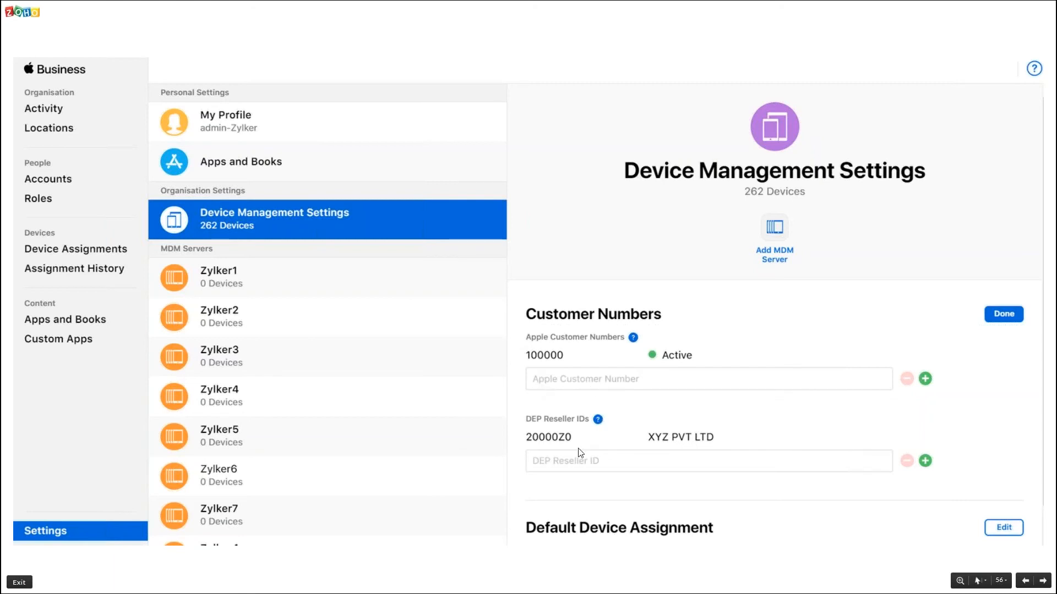
{"action": "key", "text": "Right"}
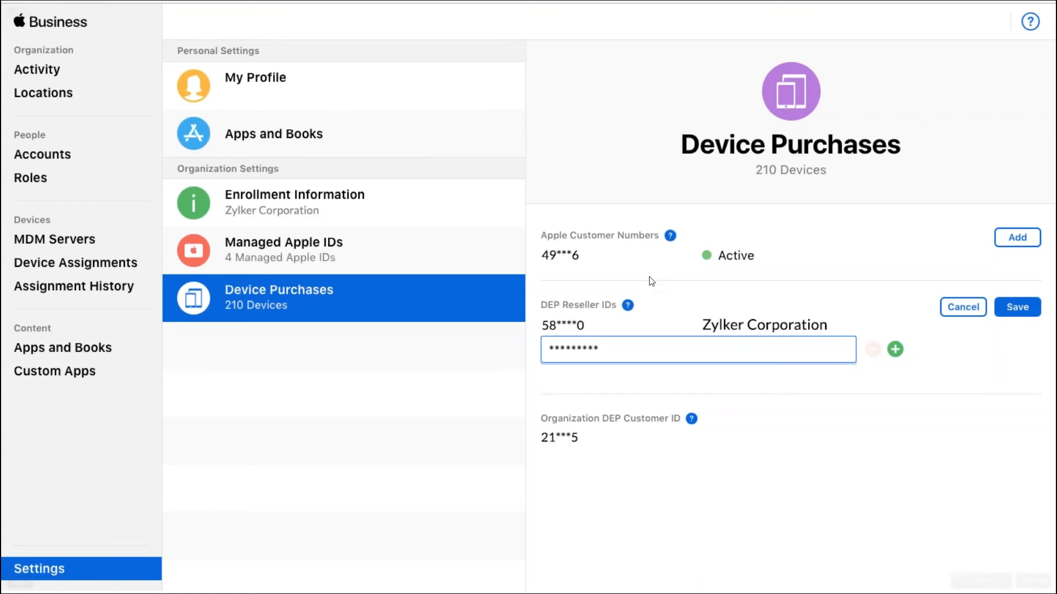
{"action": "key", "text": "Right"}
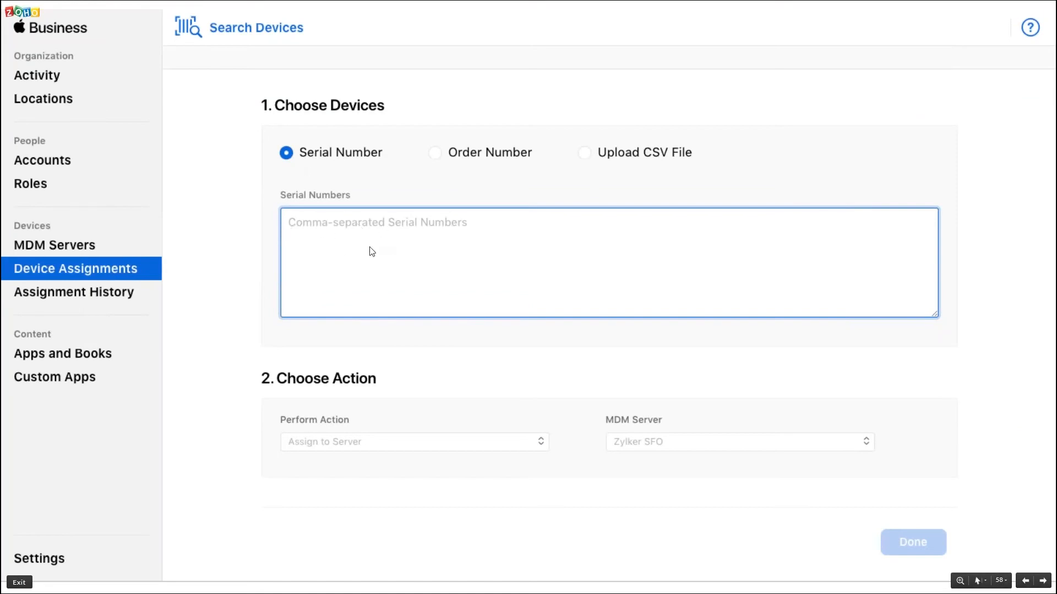
{"action": "left_click", "coordinate": [381, 446]}
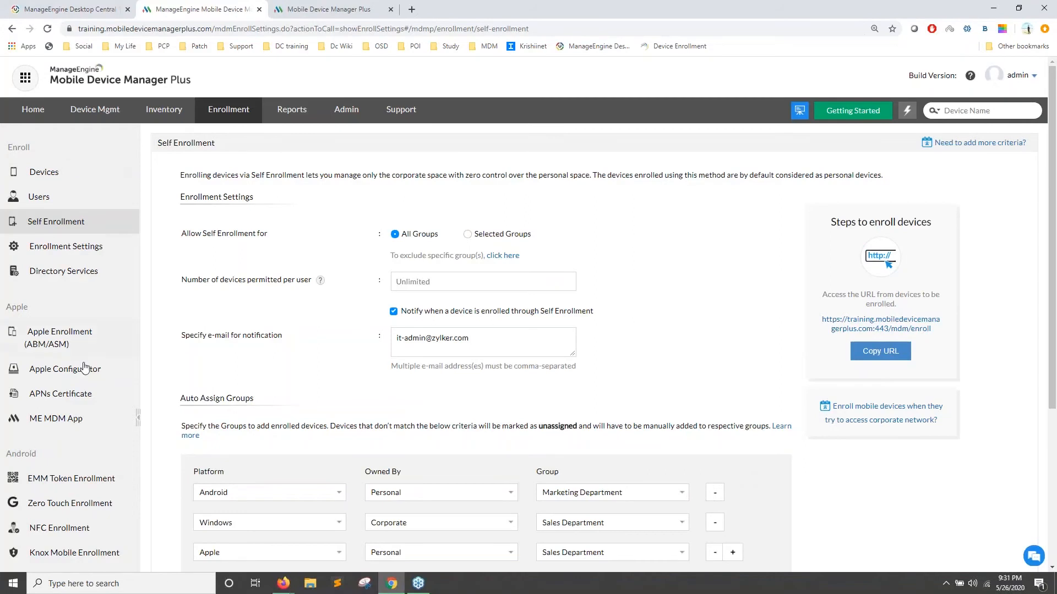
Review the devices synced through Apple Enrollment (ABM/ASM) and the staged devices, and return to the managed devices list.
{"action": "left_click", "coordinate": [63, 346]}
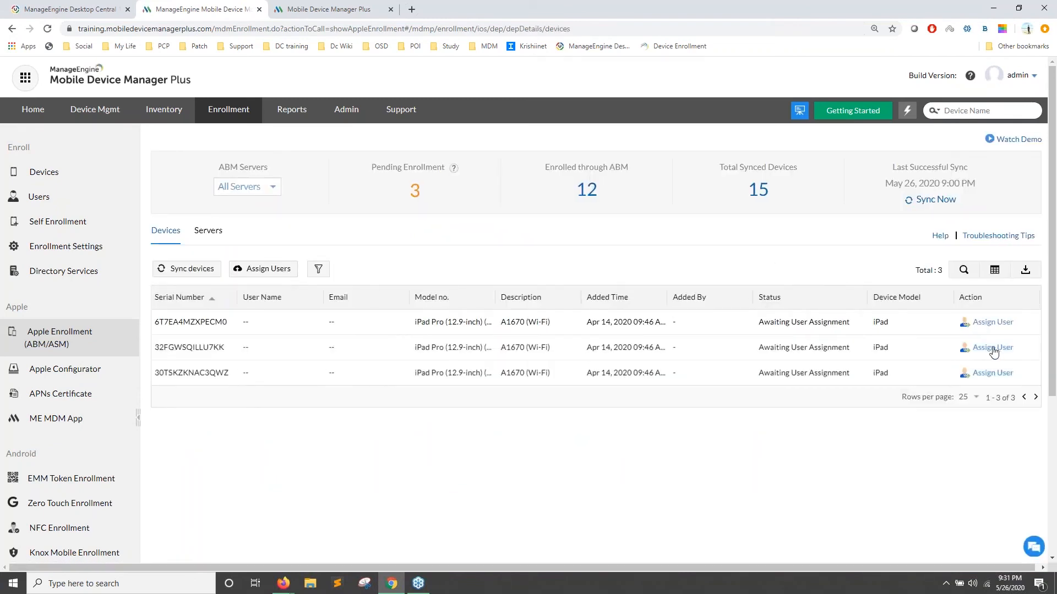
{"action": "left_click", "coordinate": [75, 182]}
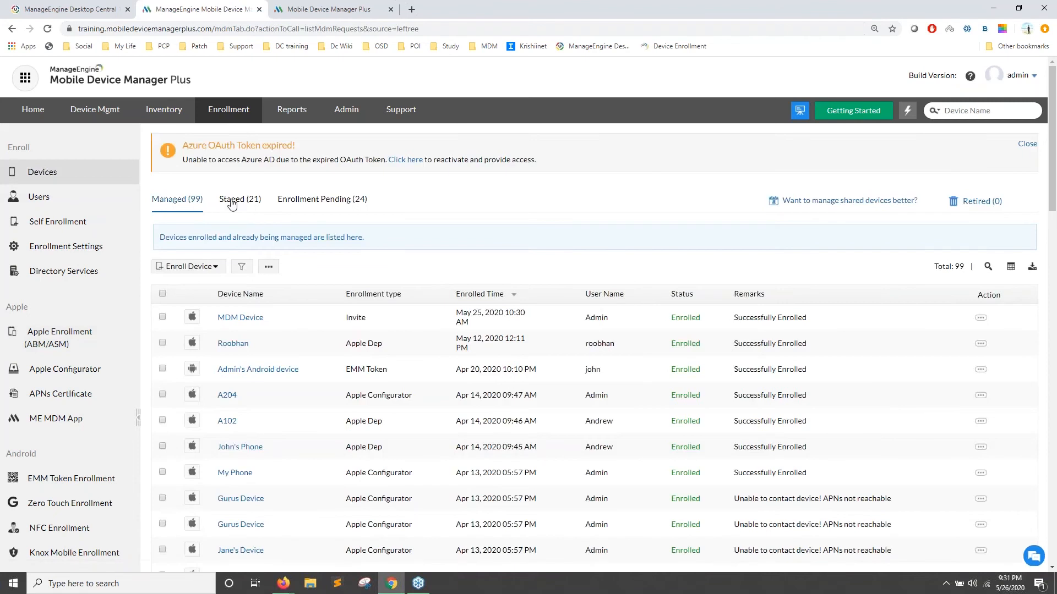
{"action": "left_click", "coordinate": [231, 200]}
{"action": "left_click", "coordinate": [345, 202]}
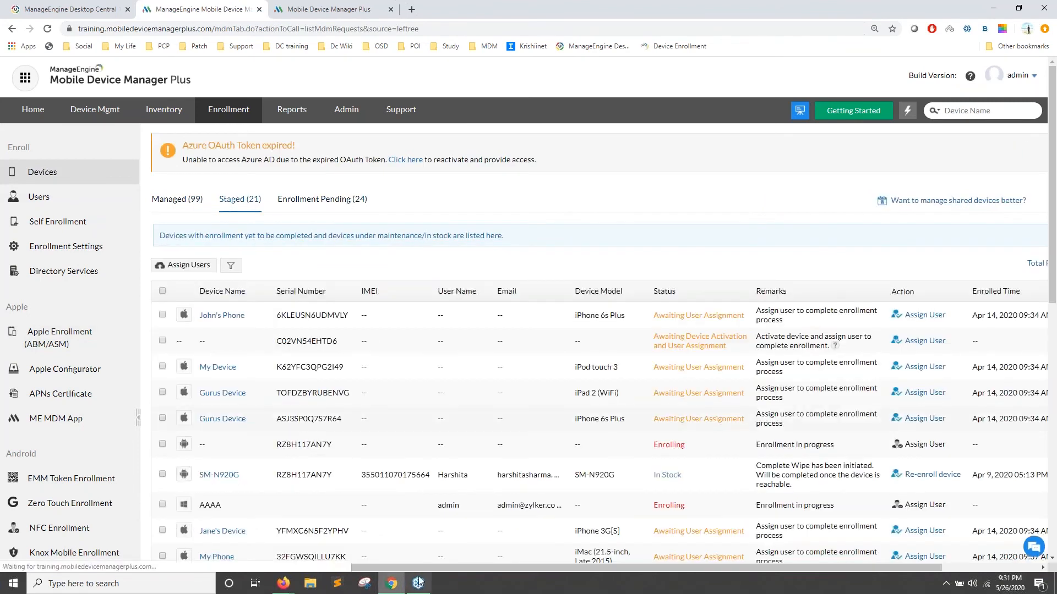
{"action": "mouse_move", "coordinate": [417, 582]}
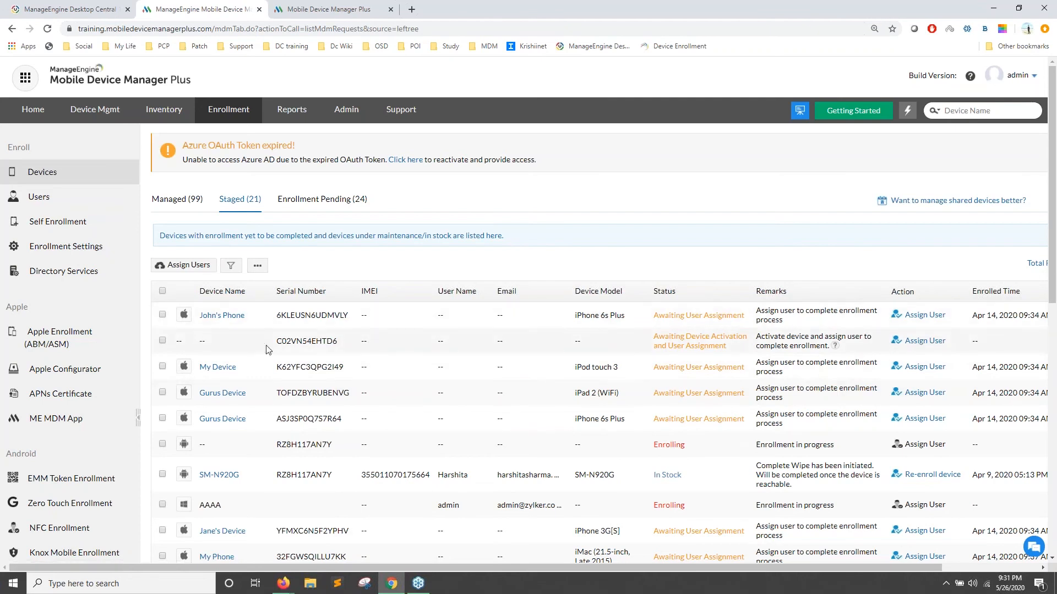
{"action": "left_click", "coordinate": [176, 202]}
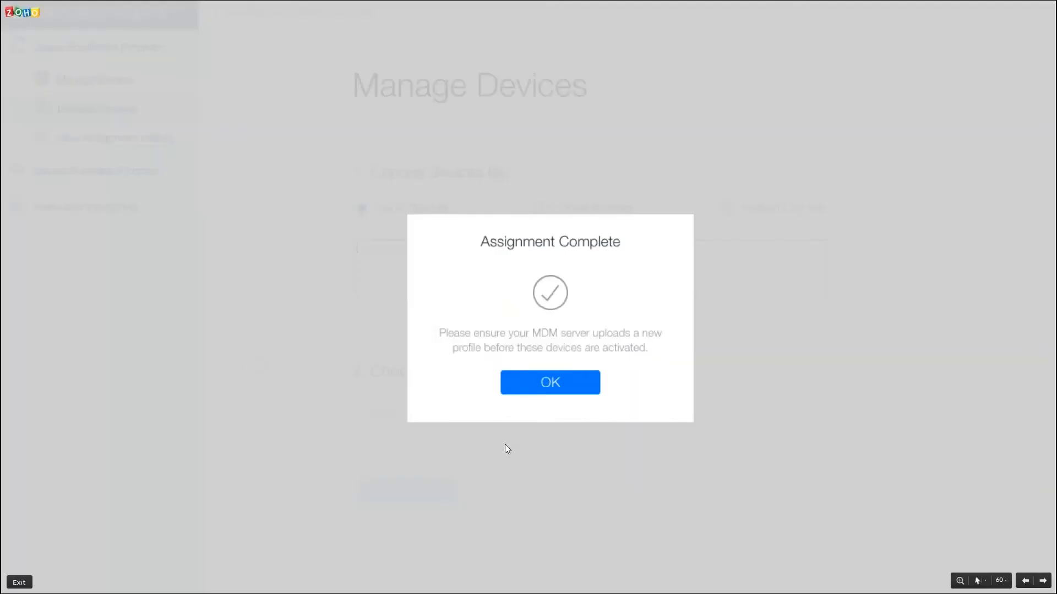
{"action": "left_click", "coordinate": [497, 440]}
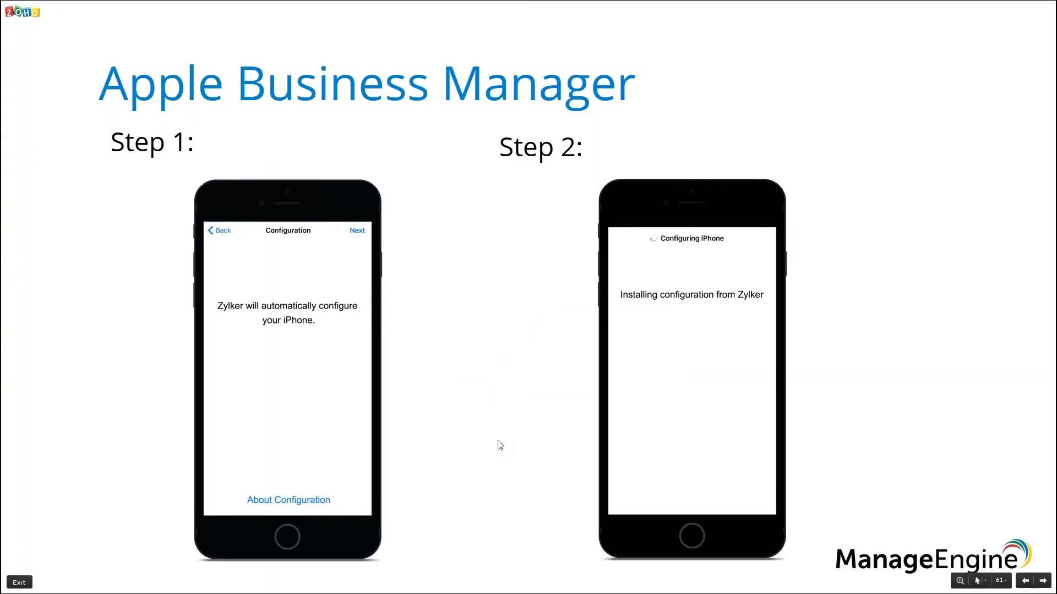
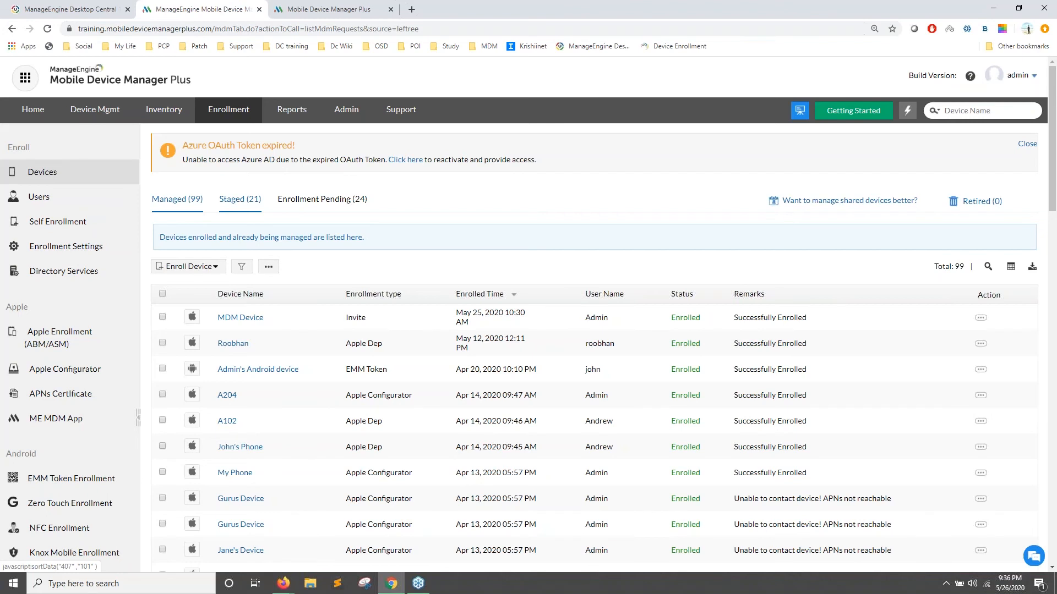
Look through the device groups, select Marketing Department and Finance Department, and view the bulk actions available for them.
{"action": "left_click", "coordinate": [93, 118]}
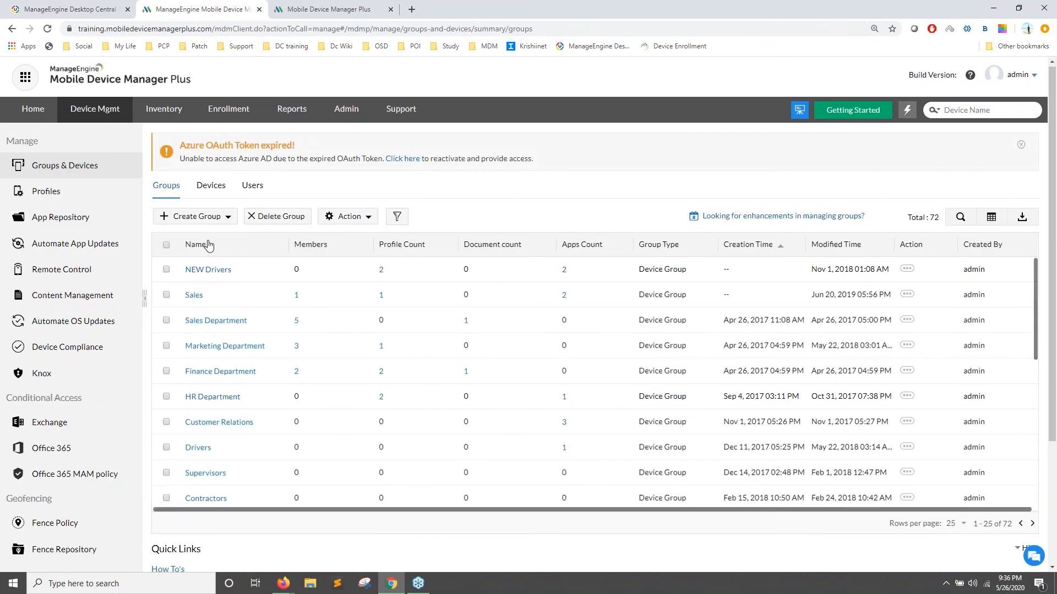
{"action": "scroll", "coordinate": [240, 268], "scroll_direction": "down", "scroll_amount": 1}
{"action": "scroll", "coordinate": [241, 268], "scroll_direction": "down", "scroll_amount": 2}
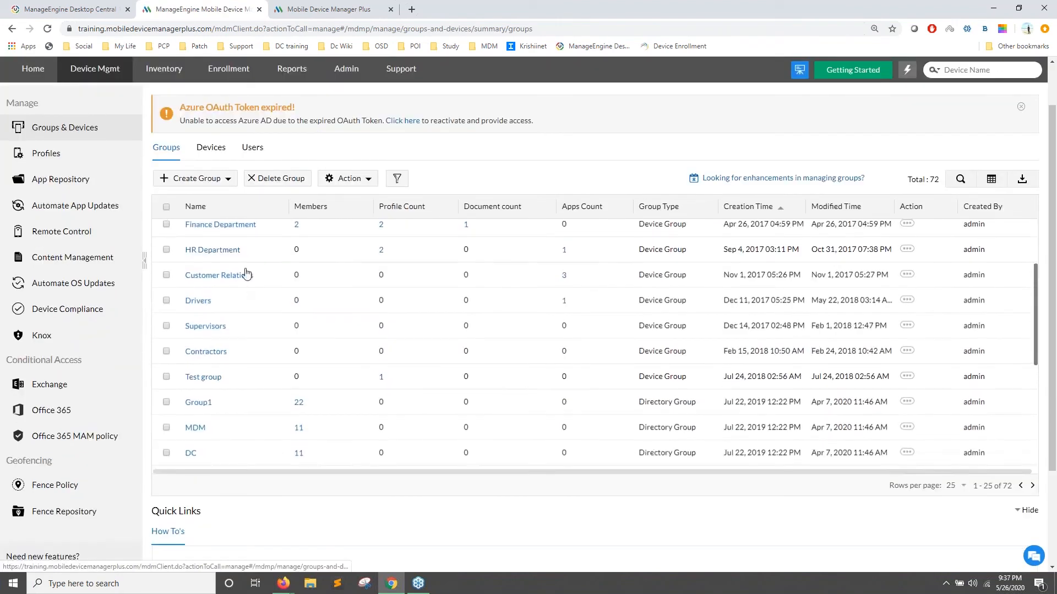
{"action": "scroll", "coordinate": [247, 273], "scroll_direction": "up", "scroll_amount": 1}
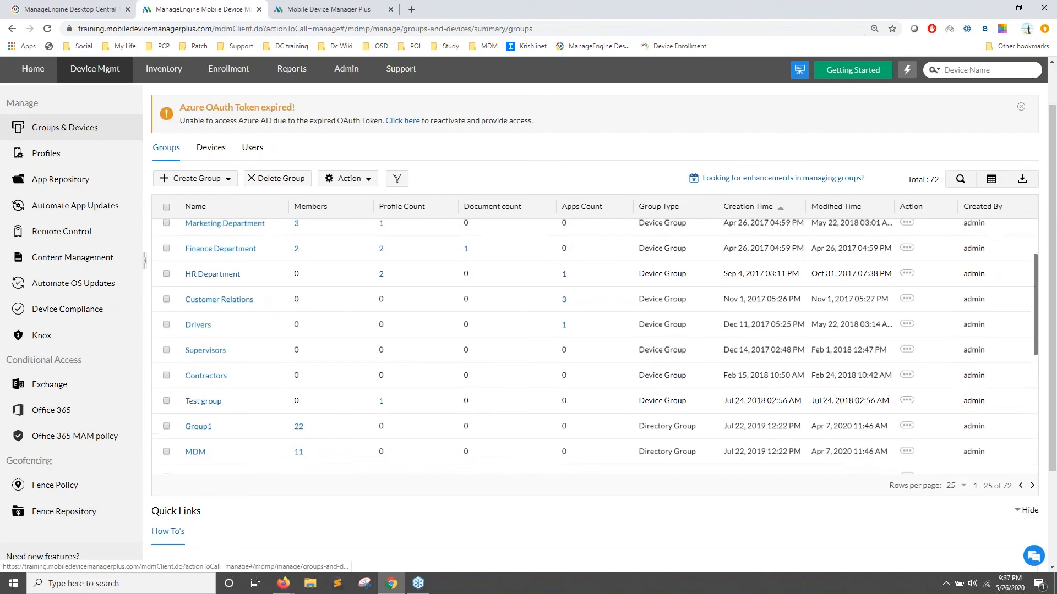
{"action": "scroll", "coordinate": [169, 246], "scroll_direction": "up", "scroll_amount": 1}
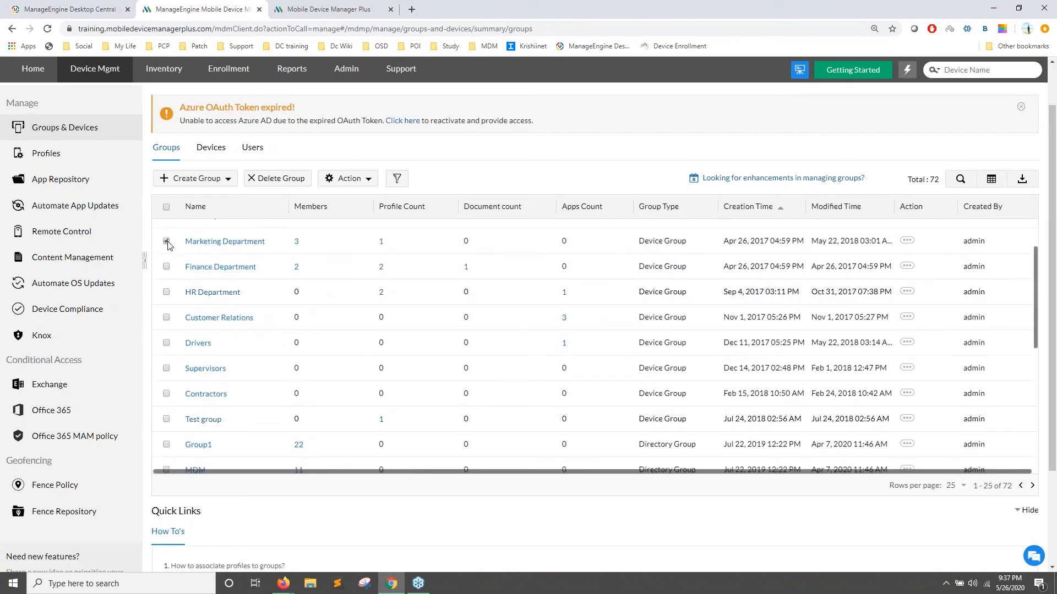
{"action": "left_click", "coordinate": [167, 267]}
{"action": "left_click", "coordinate": [266, 178]}
{"action": "left_click", "coordinate": [540, 350]}
{"action": "left_click", "coordinate": [346, 178]}
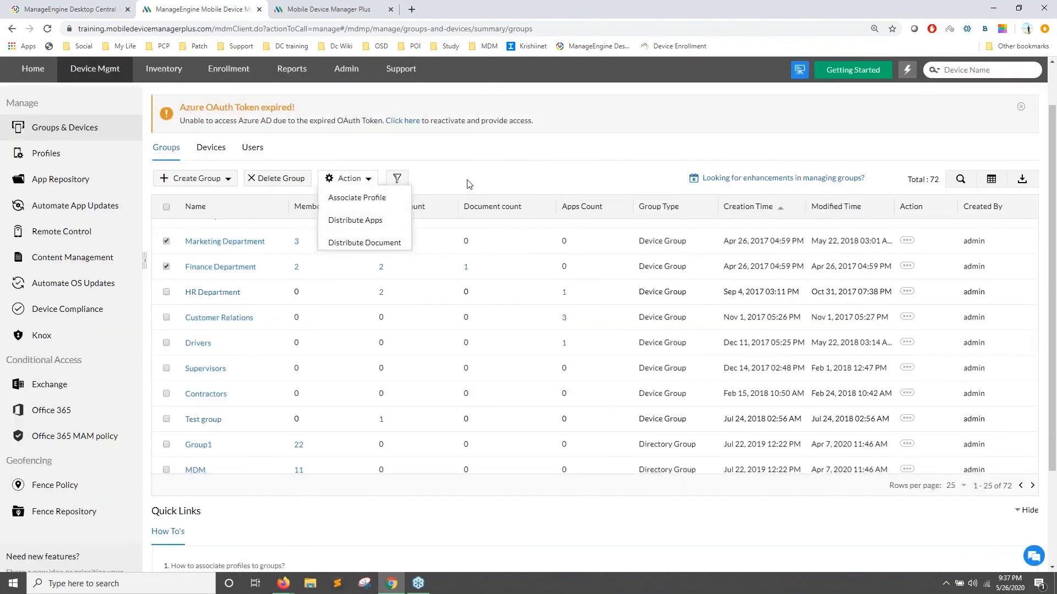
Deselect the Marketing Department and Finance Department groups and switch to the list of individual devices.
{"action": "scroll", "coordinate": [363, 297], "scroll_direction": "up", "scroll_amount": 1}
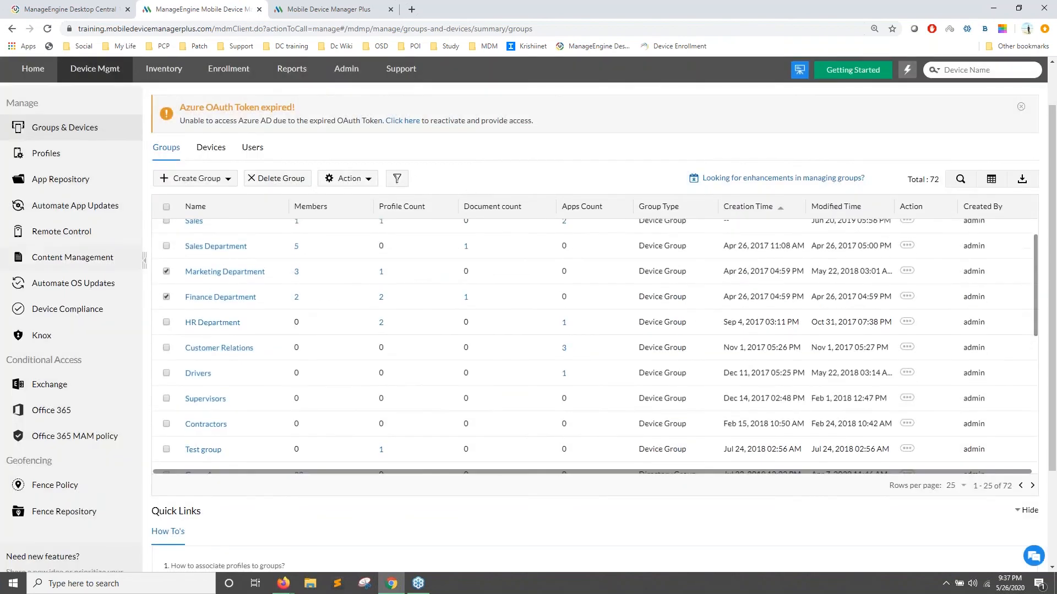
{"action": "left_click", "coordinate": [166, 272]}
{"action": "left_click", "coordinate": [167, 297]}
{"action": "scroll", "coordinate": [459, 162], "scroll_direction": "up", "scroll_amount": 1}
{"action": "left_click", "coordinate": [209, 187]}
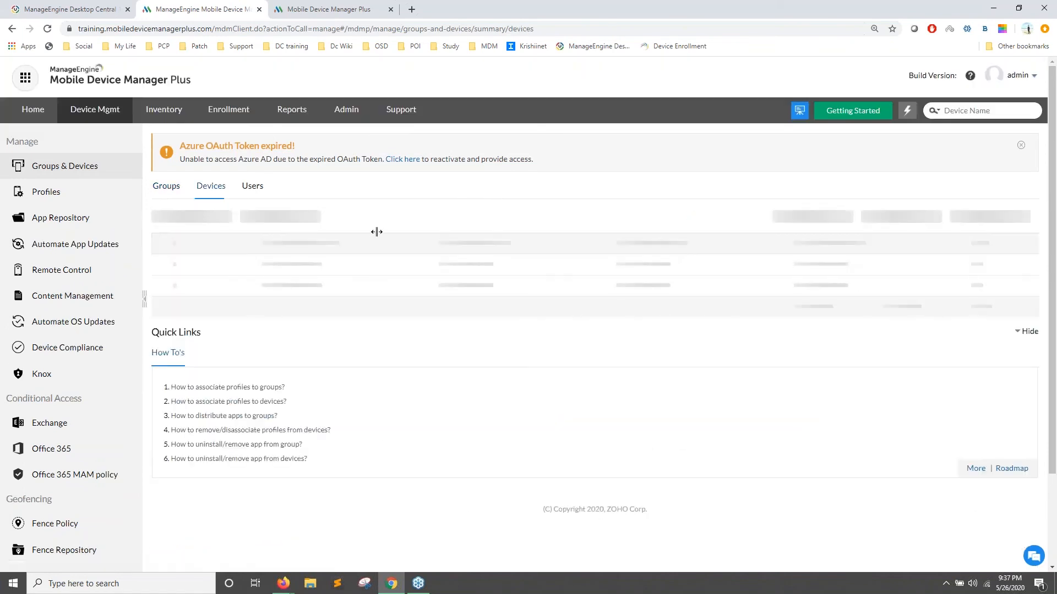
Create an Apple profile named WebinarMDM and continue to its policy configuration.
{"action": "left_click", "coordinate": [68, 194]}
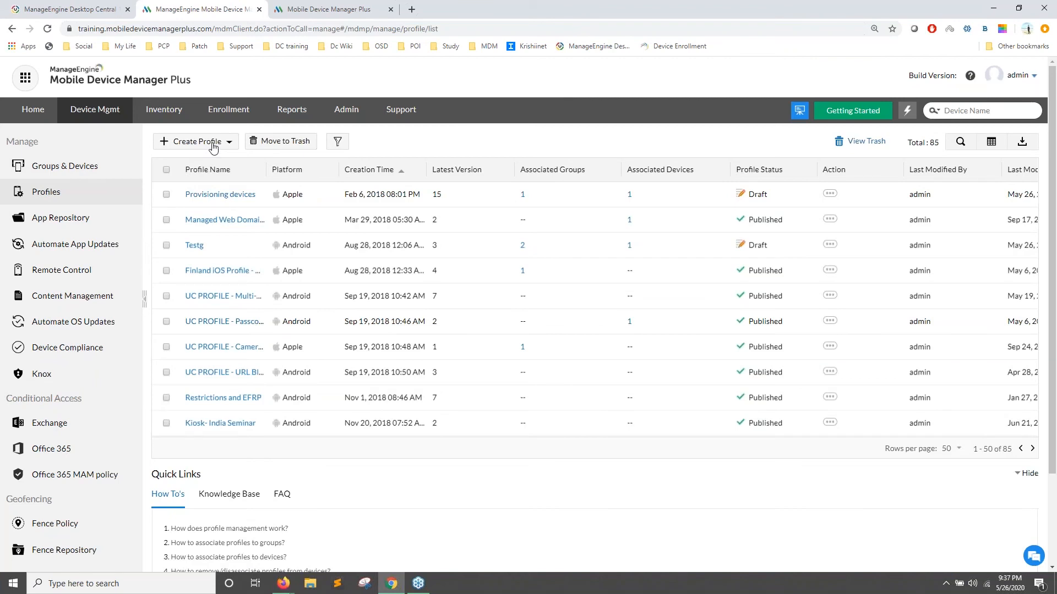
{"action": "left_click", "coordinate": [213, 146]}
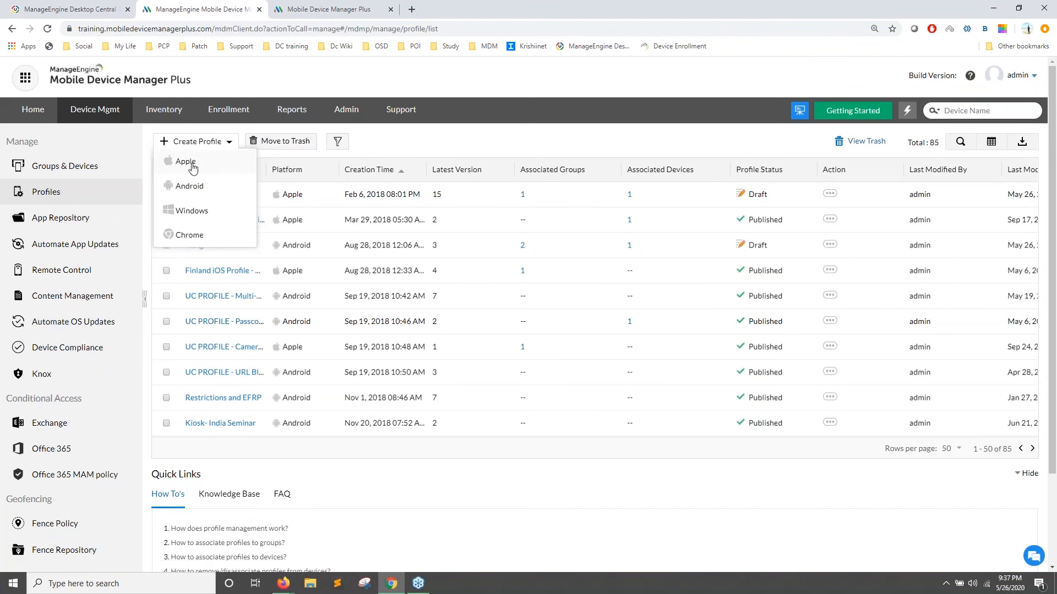
{"action": "left_click", "coordinate": [192, 167]}
{"action": "type", "text": "Webinar MDM"}
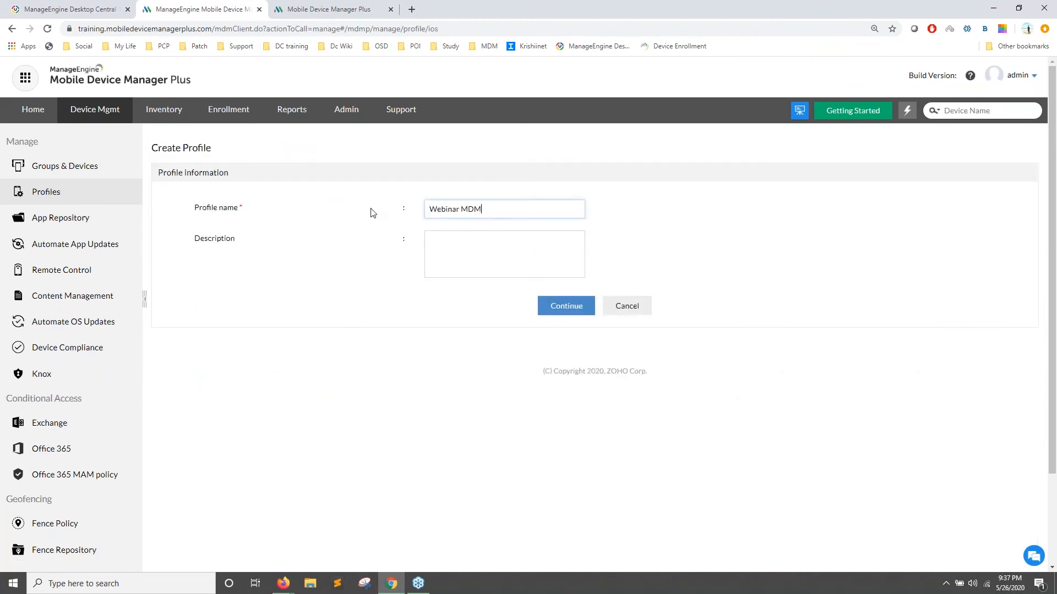
{"action": "left_click", "coordinate": [566, 306]}
{"action": "left_click", "coordinate": [461, 211]}
{"action": "left_click", "coordinate": [547, 308]}
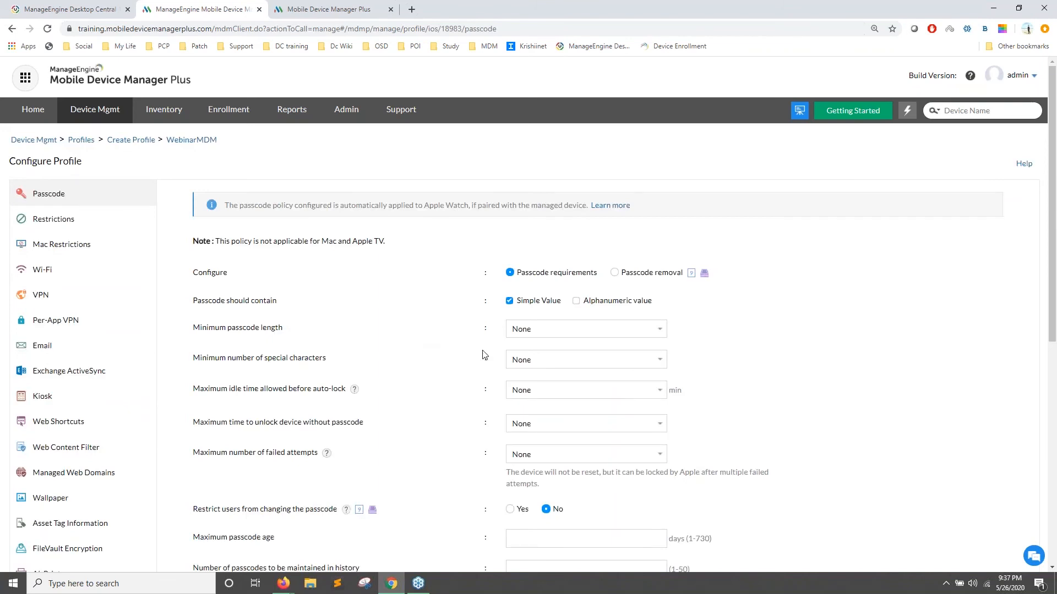
Set the passcode policy's minimum passcode length to 6 and its minimum number of special characters to 1.
{"action": "left_click", "coordinate": [553, 334]}
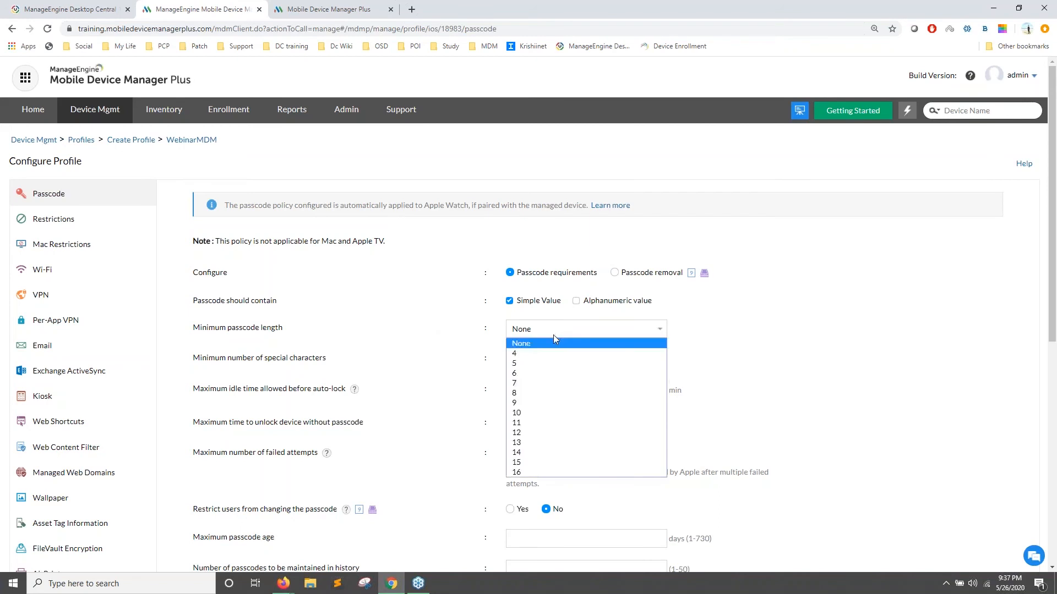
{"action": "left_click", "coordinate": [536, 374]}
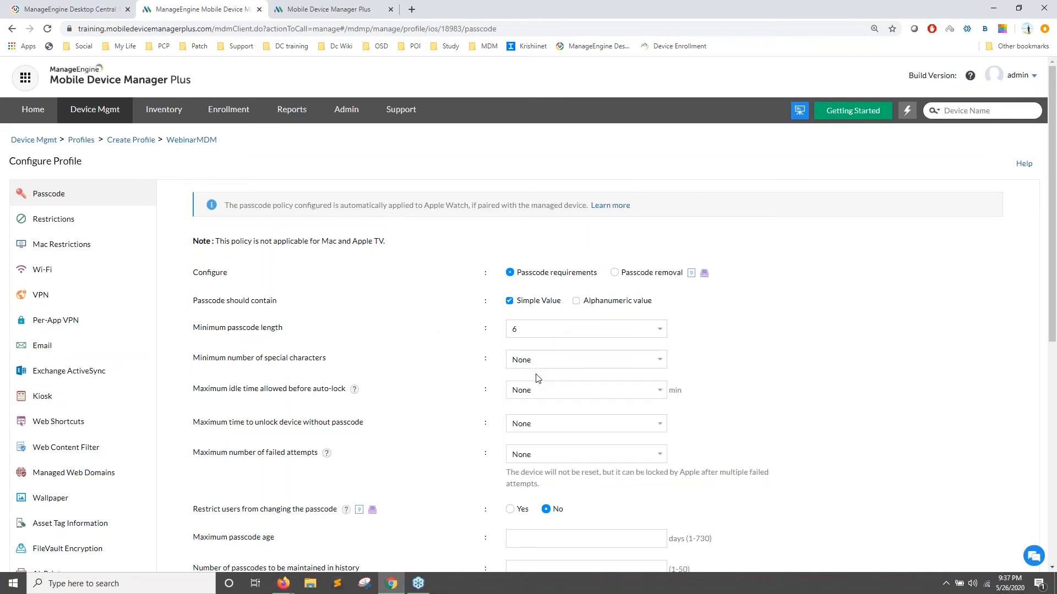
{"action": "scroll", "coordinate": [517, 325], "scroll_direction": "down", "scroll_amount": 2}
{"action": "triple_click", "coordinate": [288, 238]}
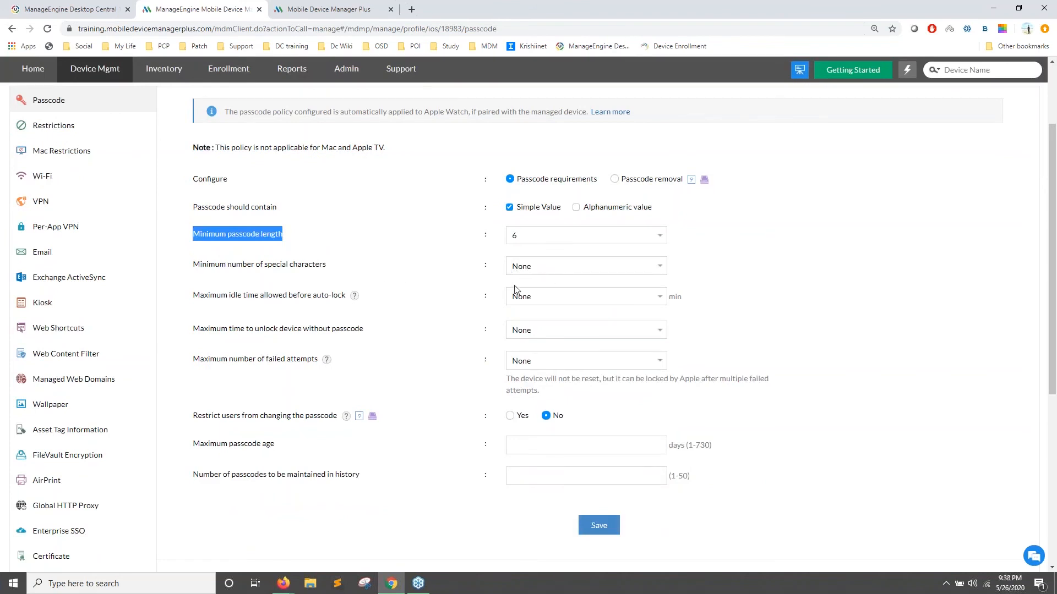
{"action": "left_click", "coordinate": [534, 267]}
{"action": "left_click", "coordinate": [529, 290]}
{"action": "left_click", "coordinate": [528, 271]}
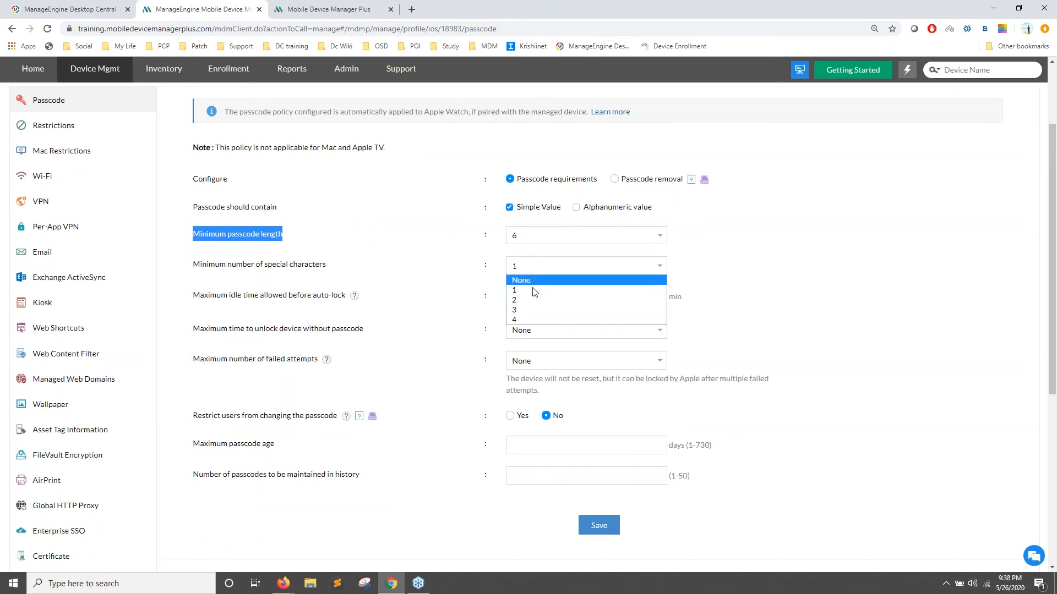
{"action": "left_click", "coordinate": [530, 291]}
Set the maximum number of failed passcode attempts to 5 and the maximum passcode age to 60 days.
{"action": "left_click_drag", "start_coordinate": [193, 359], "coordinate": [304, 363]}
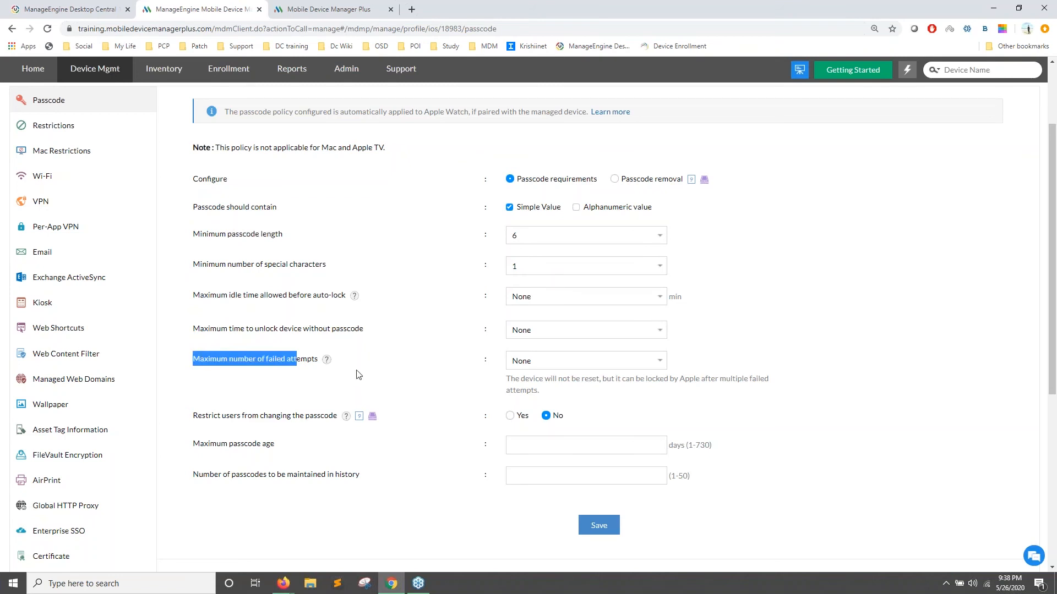
{"action": "left_click", "coordinate": [524, 364]}
{"action": "left_click", "coordinate": [512, 404]}
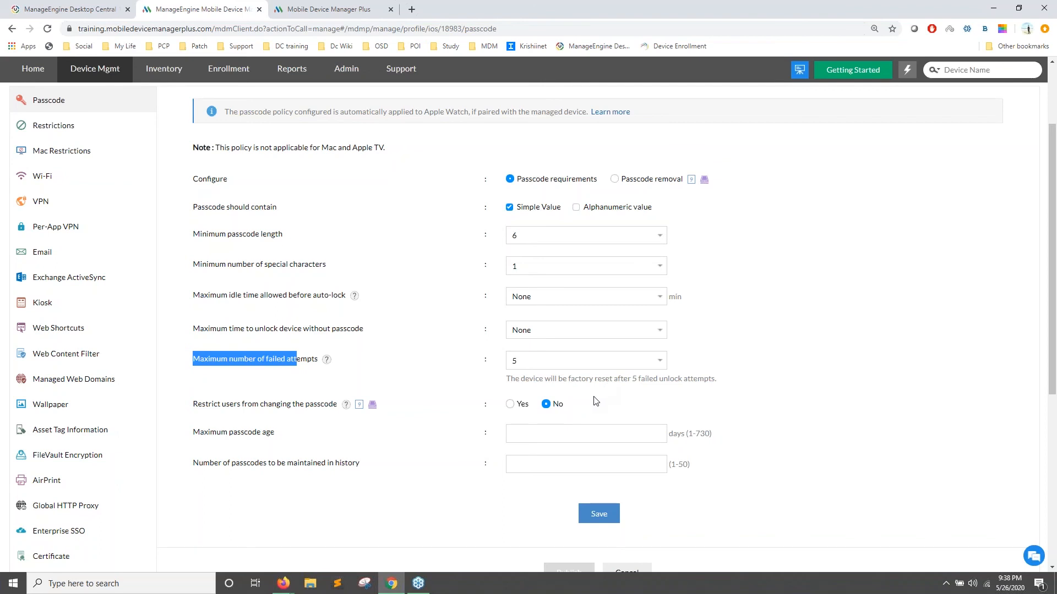
{"action": "left_click_drag", "start_coordinate": [194, 437], "coordinate": [336, 441]}
{"action": "left_click", "coordinate": [523, 437]}
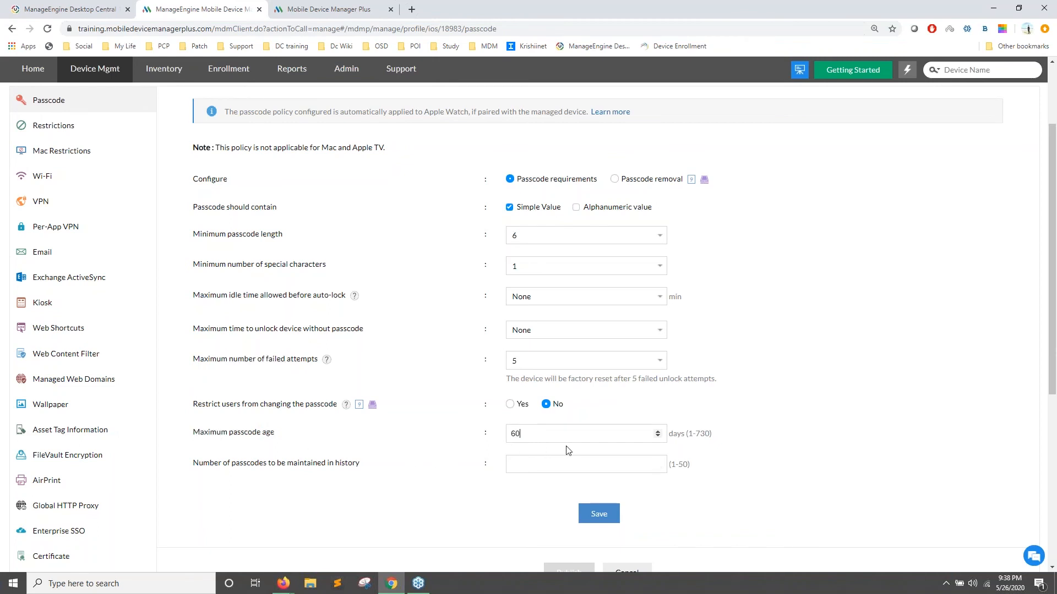
{"action": "scroll", "coordinate": [245, 418], "scroll_direction": "up", "scroll_amount": 2}
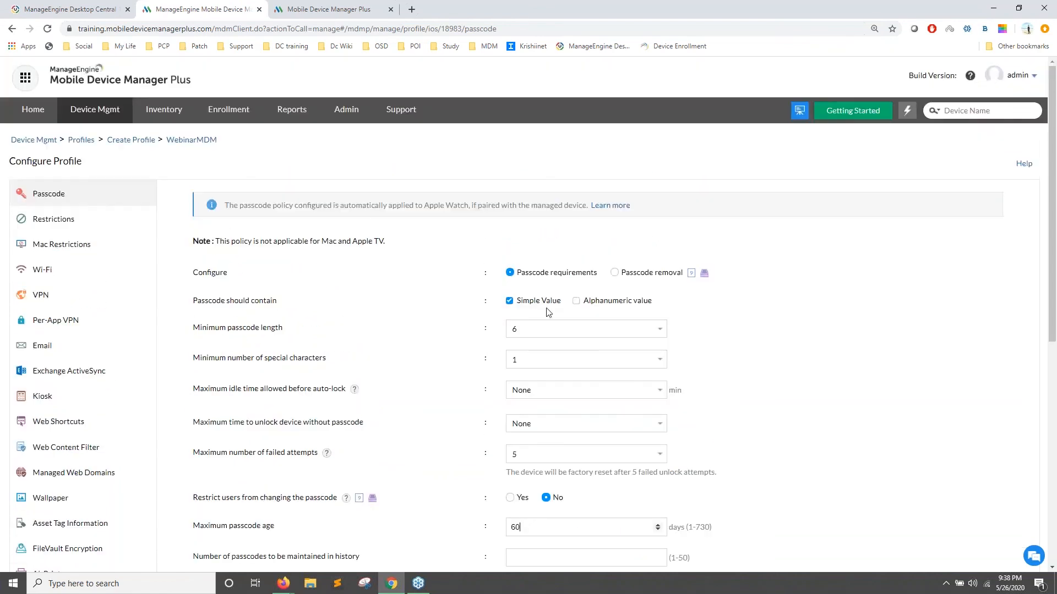
{"action": "scroll", "coordinate": [604, 463], "scroll_direction": "down", "scroll_amount": 3}
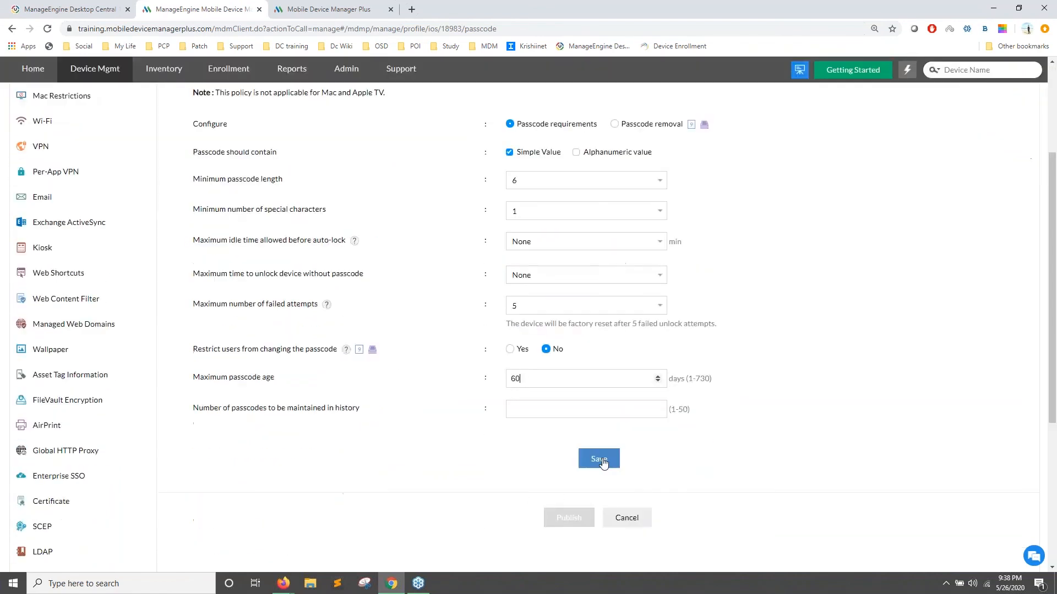
Save the passcode policy in the WebinarMDM profile and review its settings.
{"action": "left_click", "coordinate": [599, 459]}
{"action": "scroll", "coordinate": [602, 462], "scroll_direction": "down", "scroll_amount": 3}
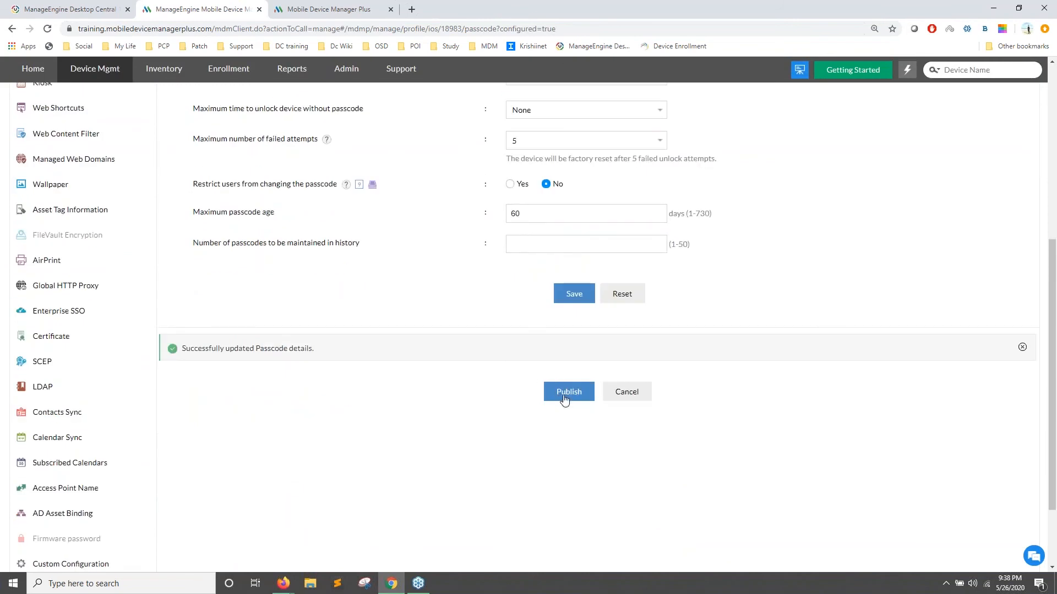
{"action": "scroll", "coordinate": [566, 407], "scroll_direction": "up", "scroll_amount": 3}
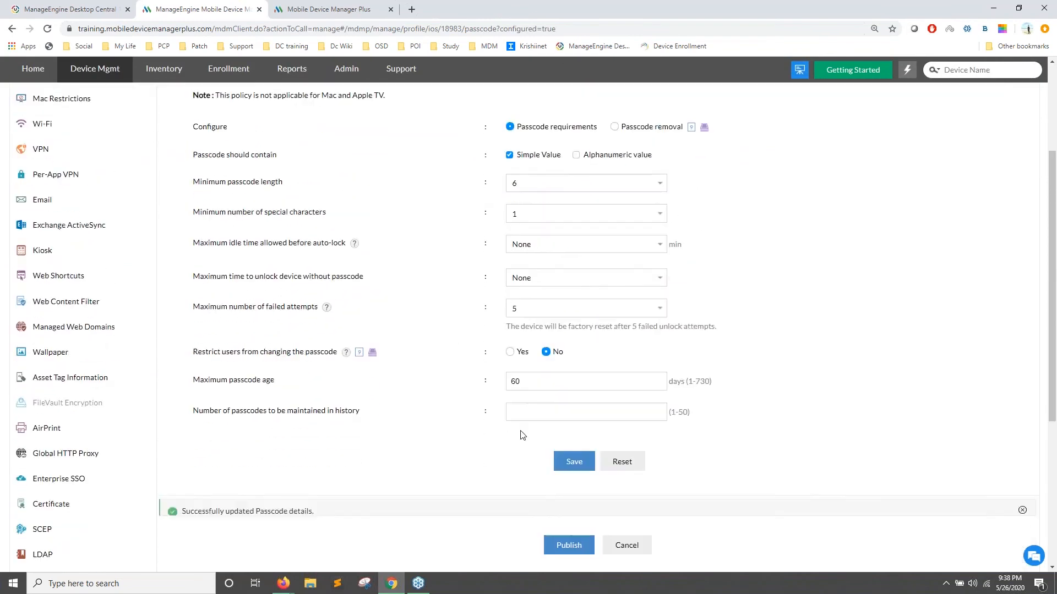
{"action": "scroll", "coordinate": [551, 429], "scroll_direction": "up", "scroll_amount": 2}
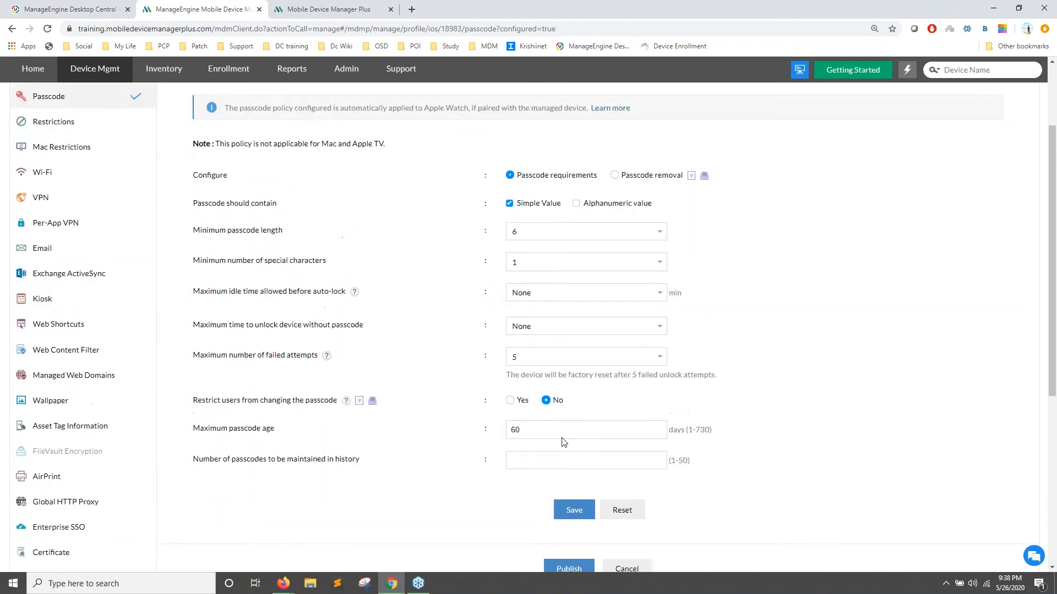
{"action": "scroll", "coordinate": [479, 468], "scroll_direction": "down", "scroll_amount": 1}
{"action": "scroll", "coordinate": [412, 267], "scroll_direction": "up", "scroll_amount": 2}
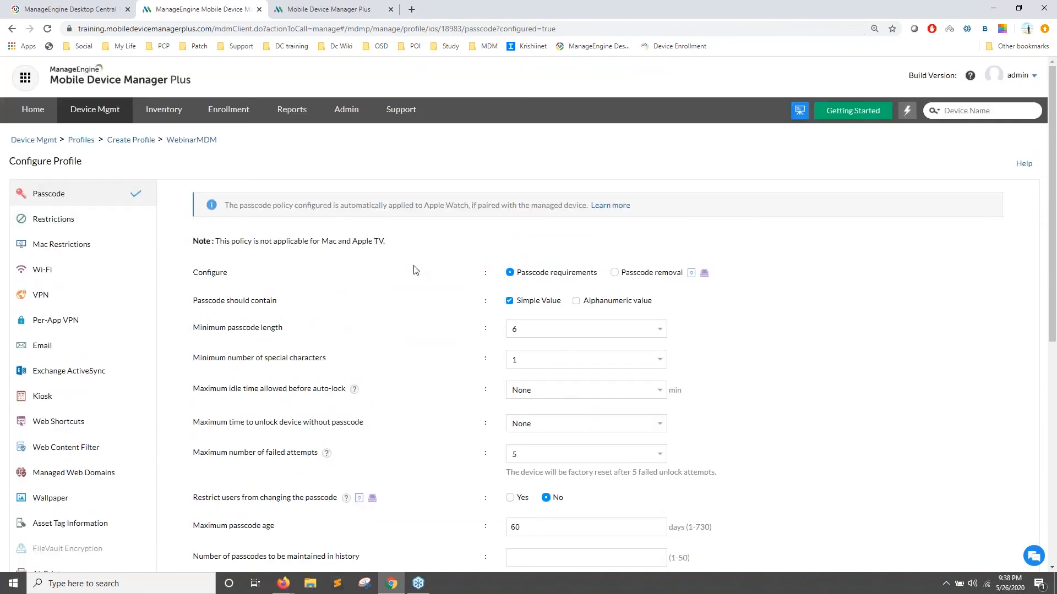
Open device management in a separate browser page and show the list of individual devices.
{"action": "middle_click", "coordinate": [93, 122]}
{"action": "left_click", "coordinate": [317, 9]}
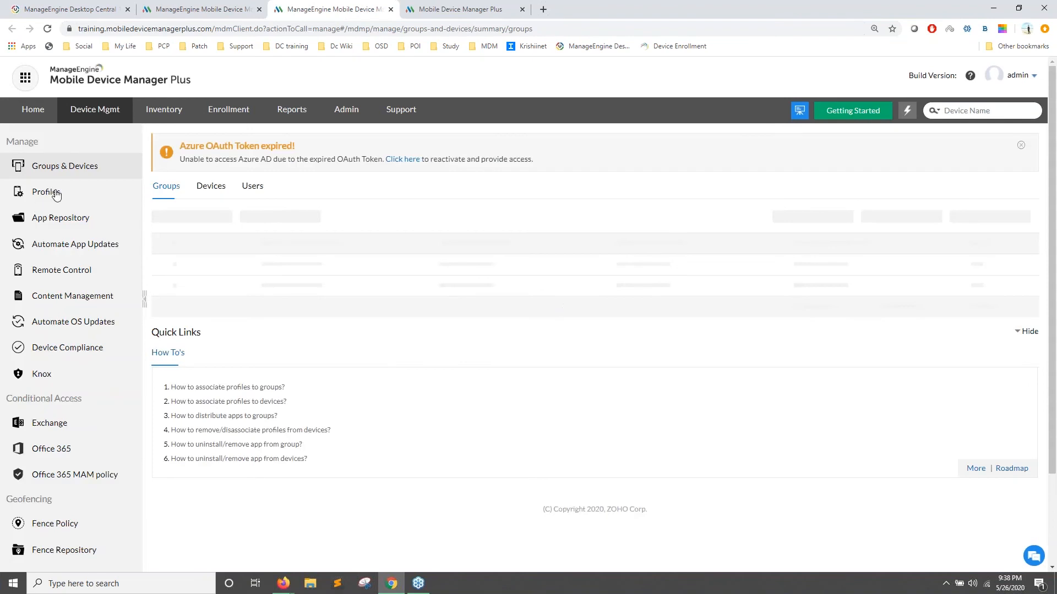
{"action": "left_click", "coordinate": [210, 190]}
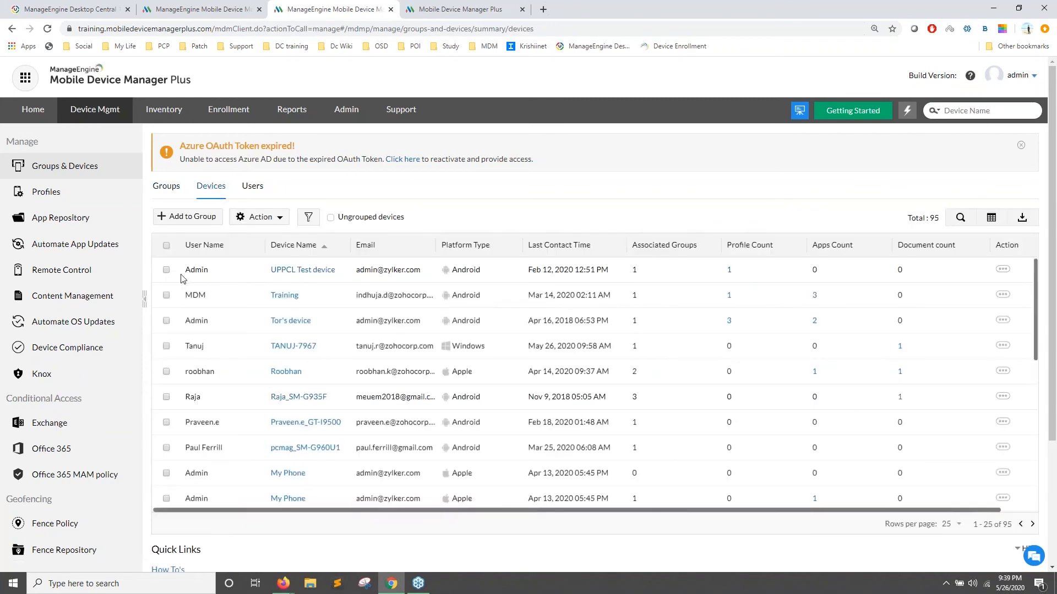
Select the Android device pcmag_SM-G960U1, choose the Training Kio... profile to associate with it, and dismiss the profile selection.
{"action": "scroll", "coordinate": [181, 278], "scroll_direction": "down", "scroll_amount": 2}
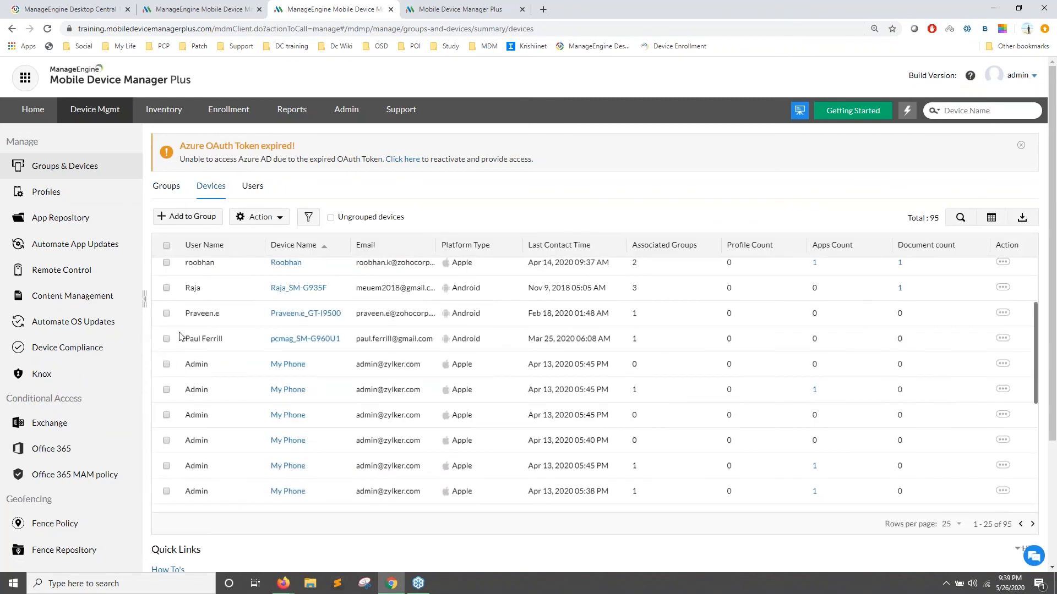
{"action": "left_click", "coordinate": [260, 217]}
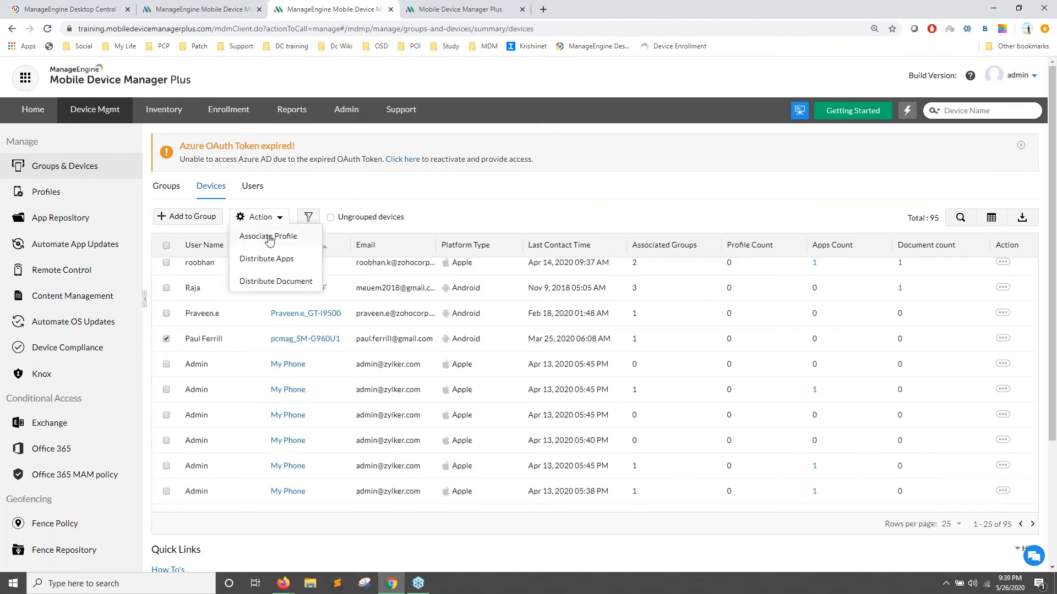
{"action": "left_click", "coordinate": [269, 238]}
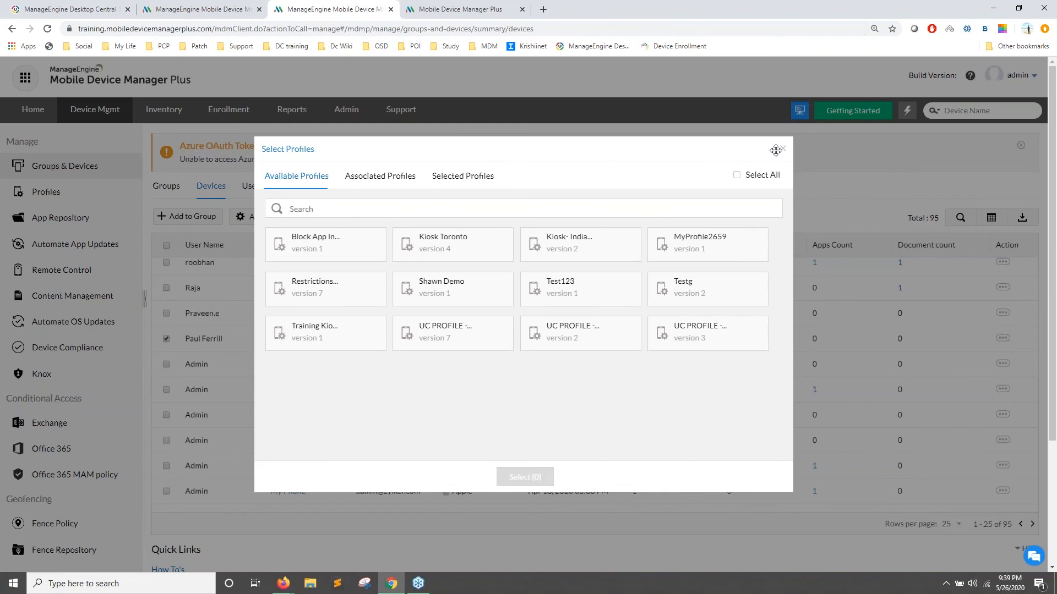
{"action": "left_click", "coordinate": [336, 349]}
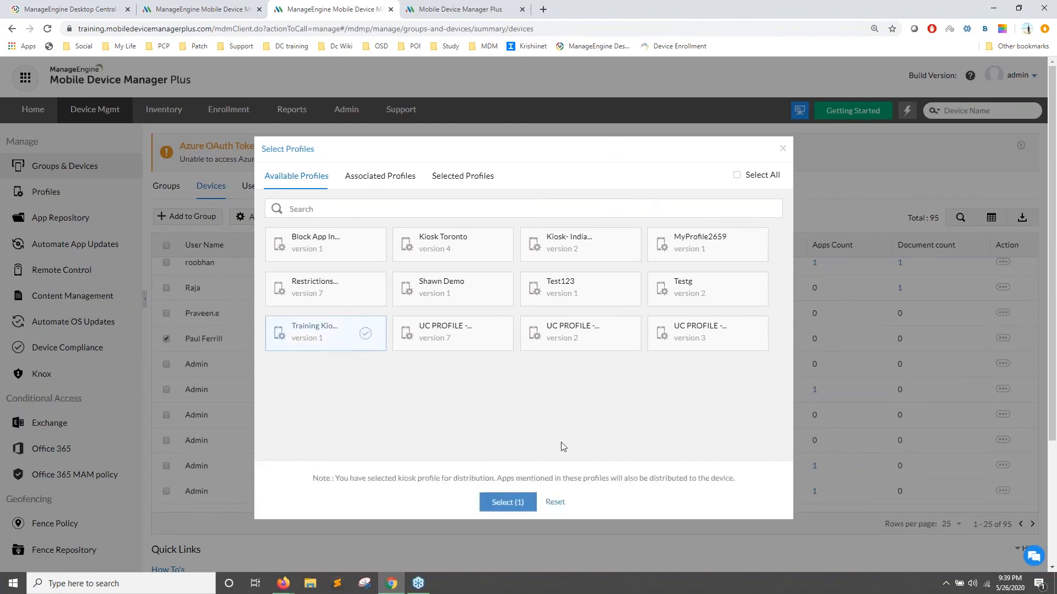
{"action": "left_click", "coordinate": [782, 150]}
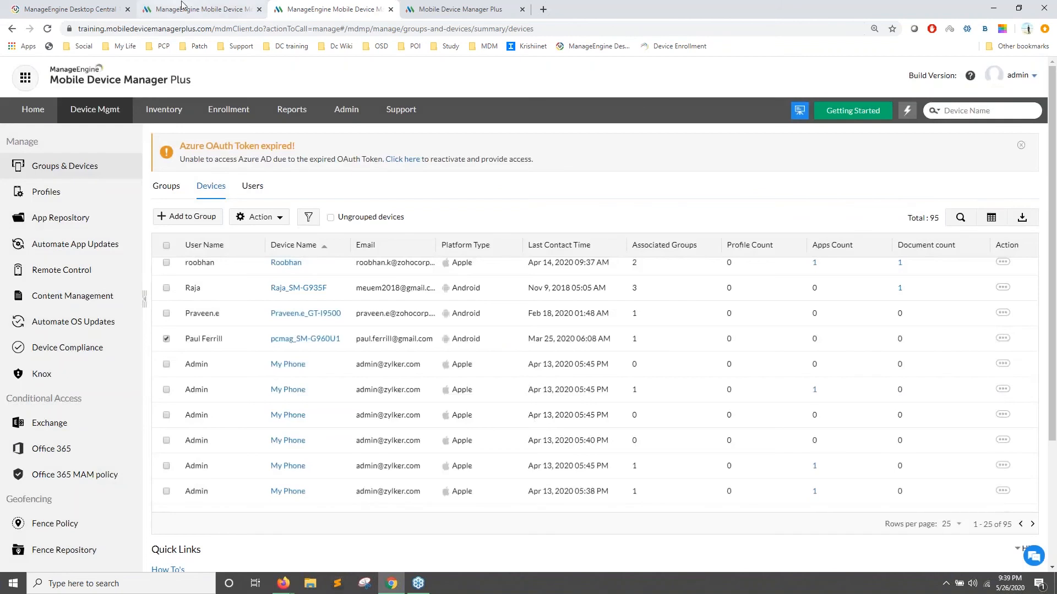
{"action": "left_click", "coordinate": [182, 7]}
{"action": "scroll", "coordinate": [319, 253], "scroll_direction": "down", "scroll_amount": 1}
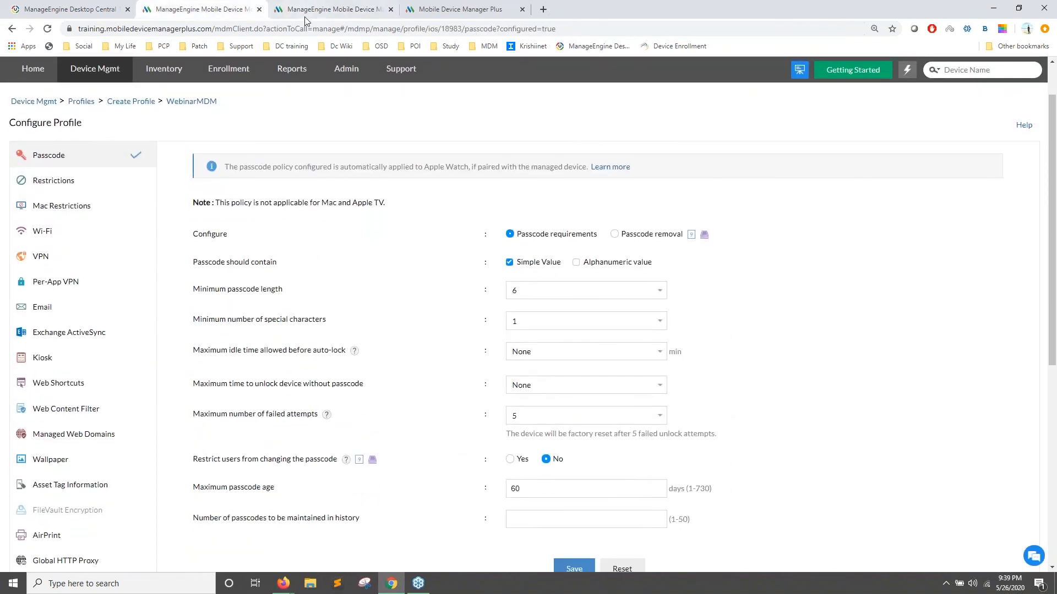
{"action": "left_click", "coordinate": [330, 8]}
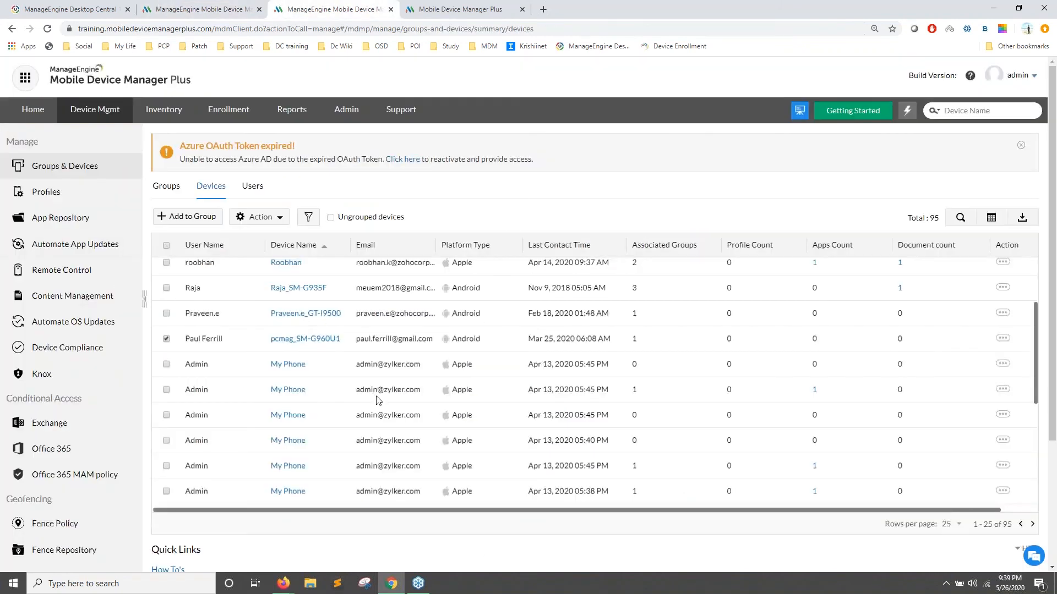
{"action": "scroll", "coordinate": [378, 400], "scroll_direction": "up", "scroll_amount": 1}
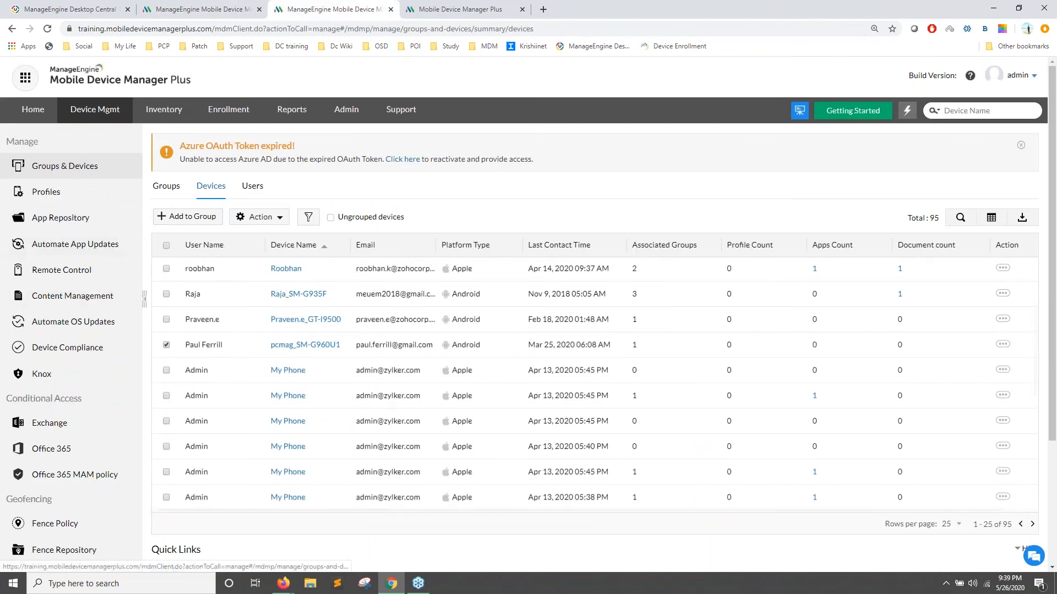
Select all listed groups, search the profiles available for association for "training", and dismiss the profile selection.
{"action": "left_click", "coordinate": [165, 190]}
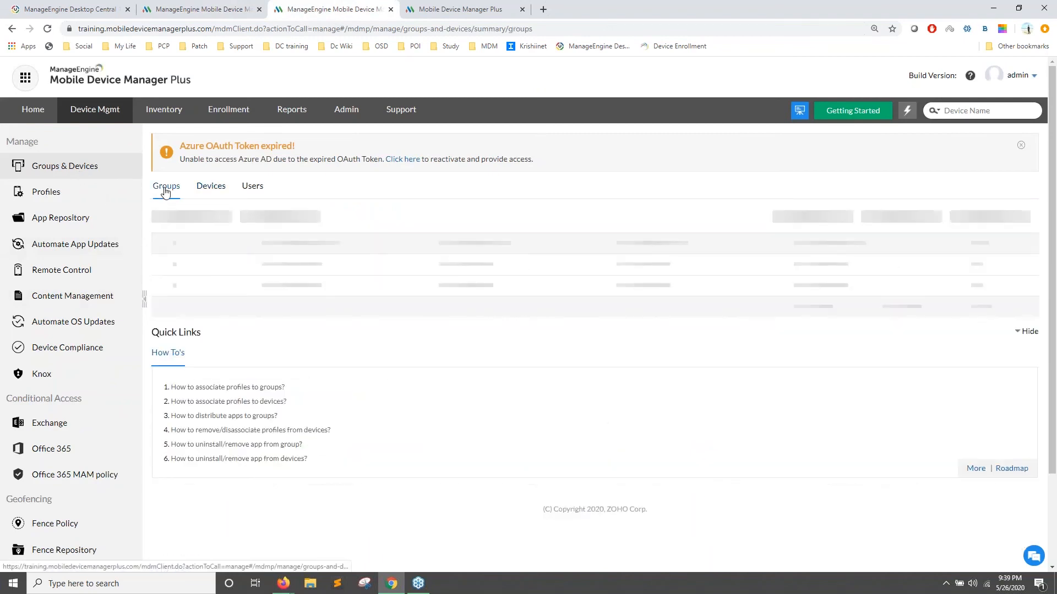
{"action": "left_click", "coordinate": [166, 346]}
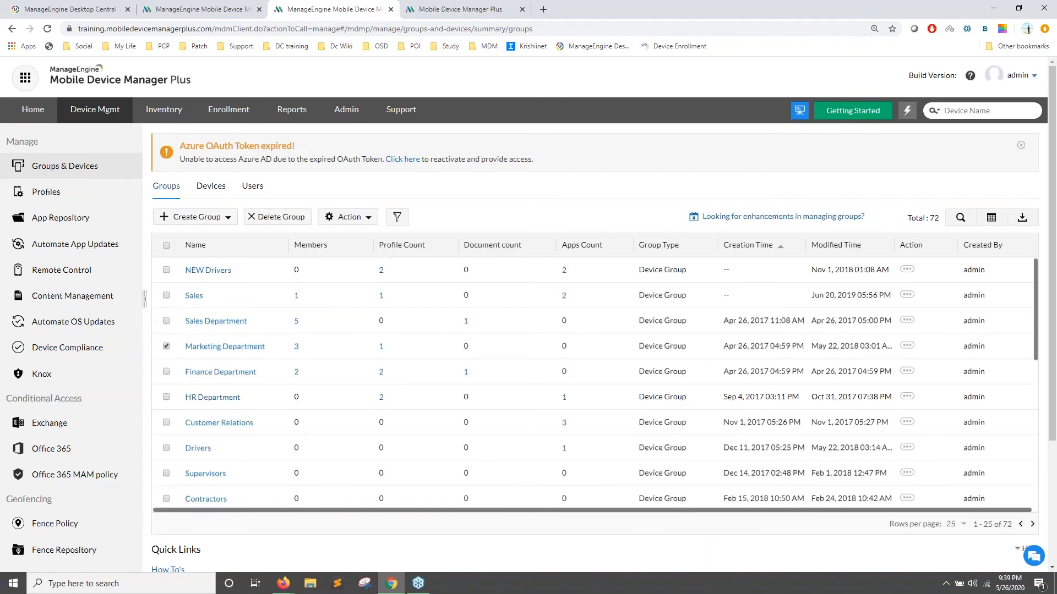
{"action": "left_click", "coordinate": [167, 246]}
{"action": "left_click", "coordinate": [339, 219]}
{"action": "left_click", "coordinate": [341, 238]}
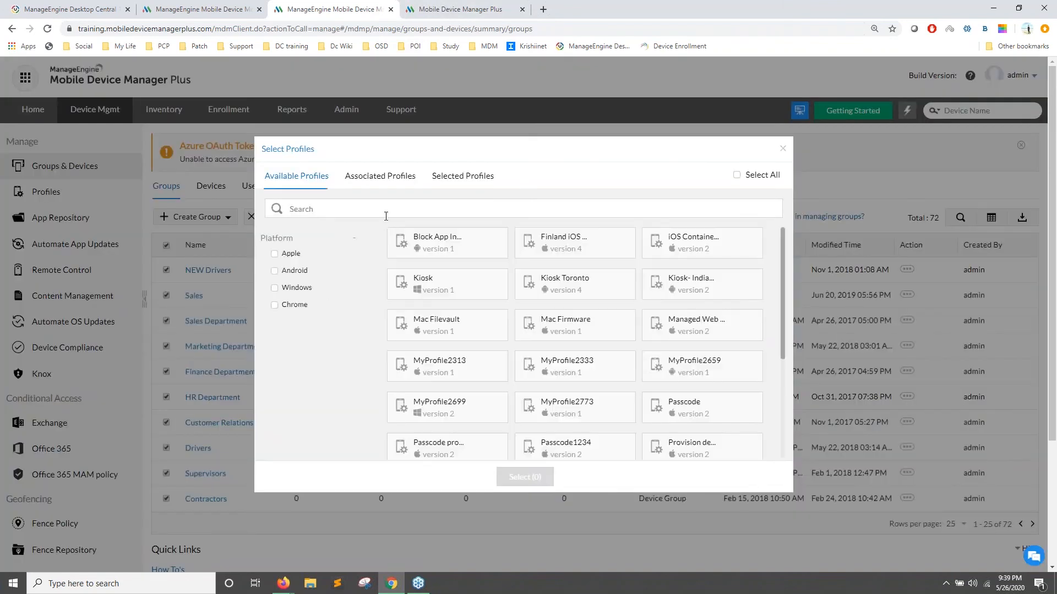
{"action": "type", "text": "training"}
{"action": "left_click", "coordinate": [783, 151]}
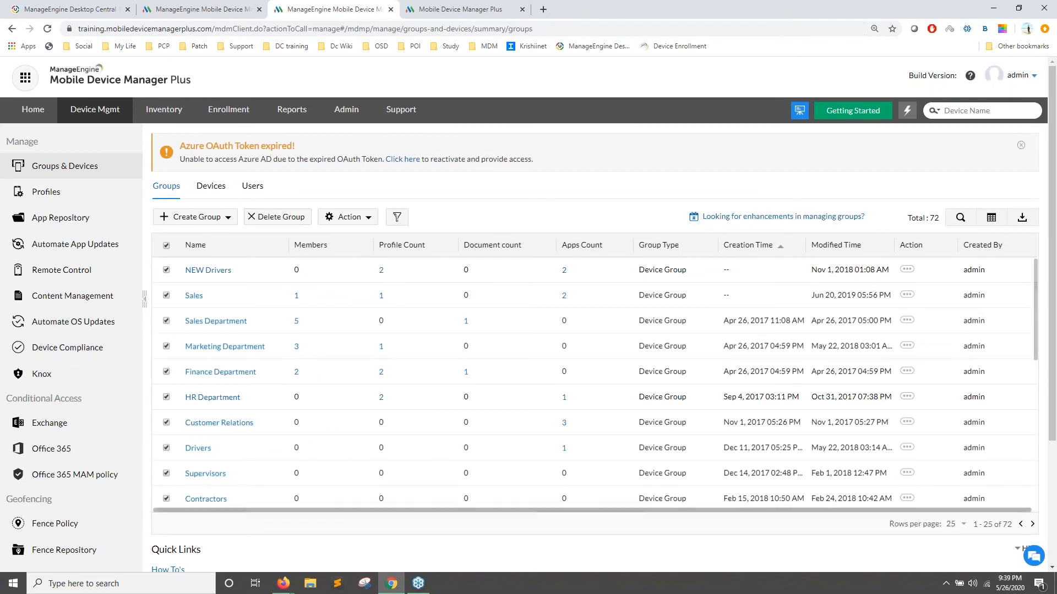
Deselect all groups and return to the WebinarMDM profile configuration.
{"action": "scroll", "coordinate": [418, 259], "scroll_direction": "down", "scroll_amount": 2}
{"action": "scroll", "coordinate": [418, 292], "scroll_direction": "up", "scroll_amount": 2}
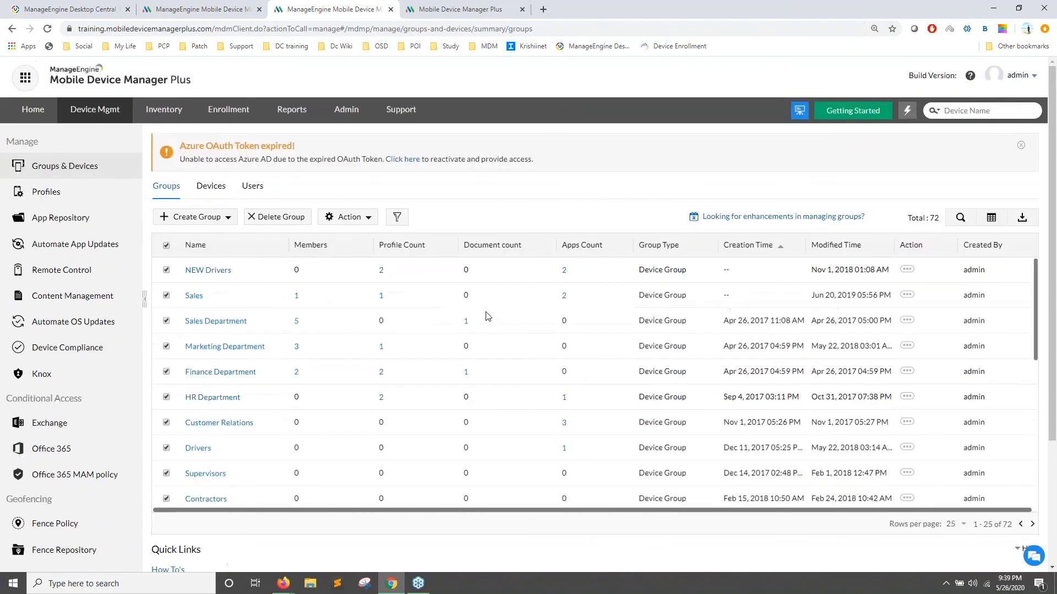
{"action": "left_click", "coordinate": [168, 247]}
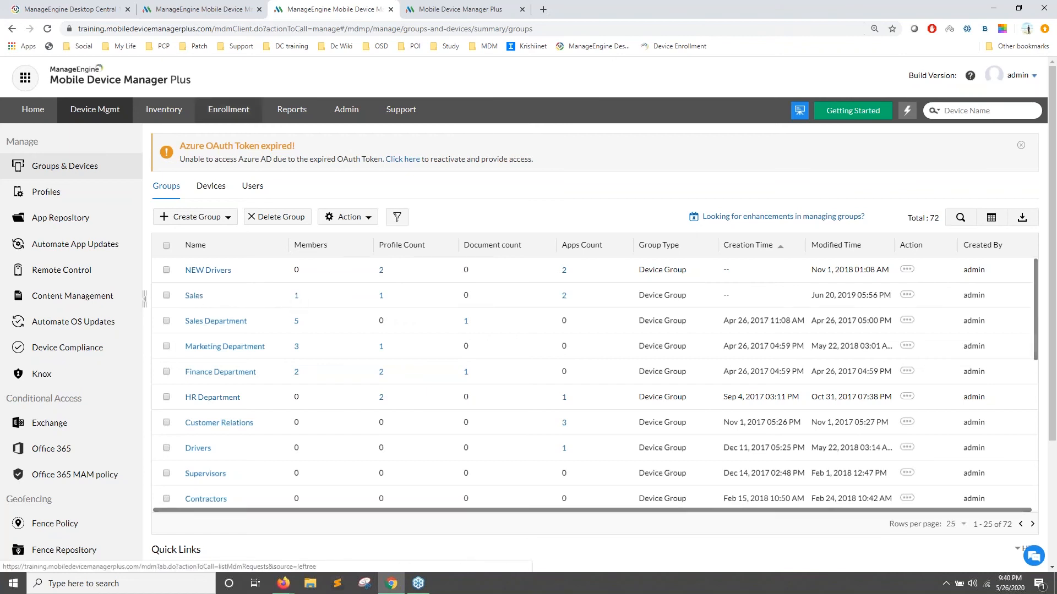
{"action": "left_click", "coordinate": [197, 10]}
{"action": "key", "text": "alt+Tab"}
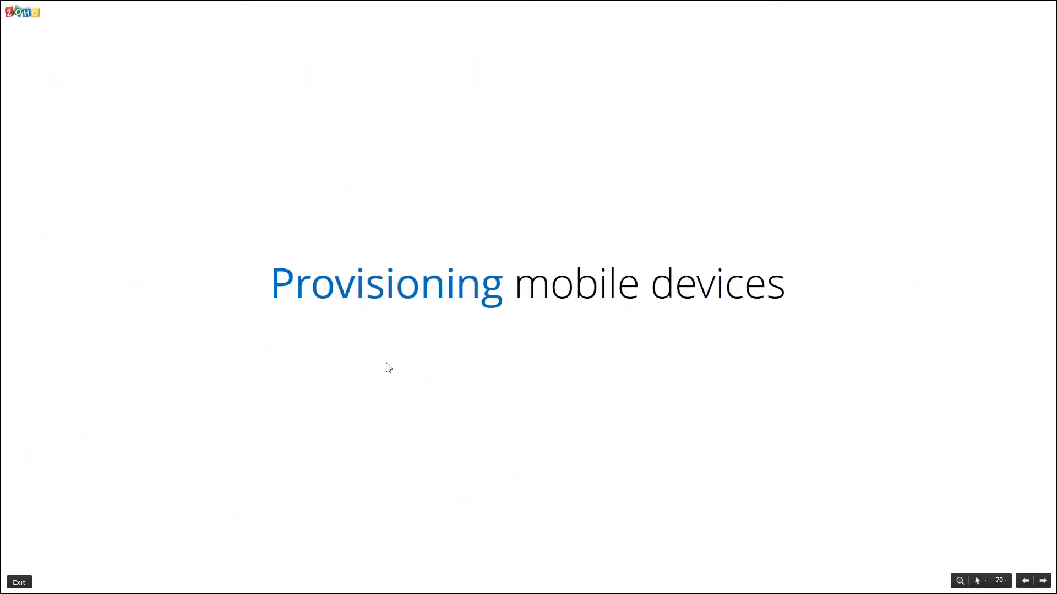
{"action": "key", "text": "Right"}
{"action": "key", "text": "Right"}
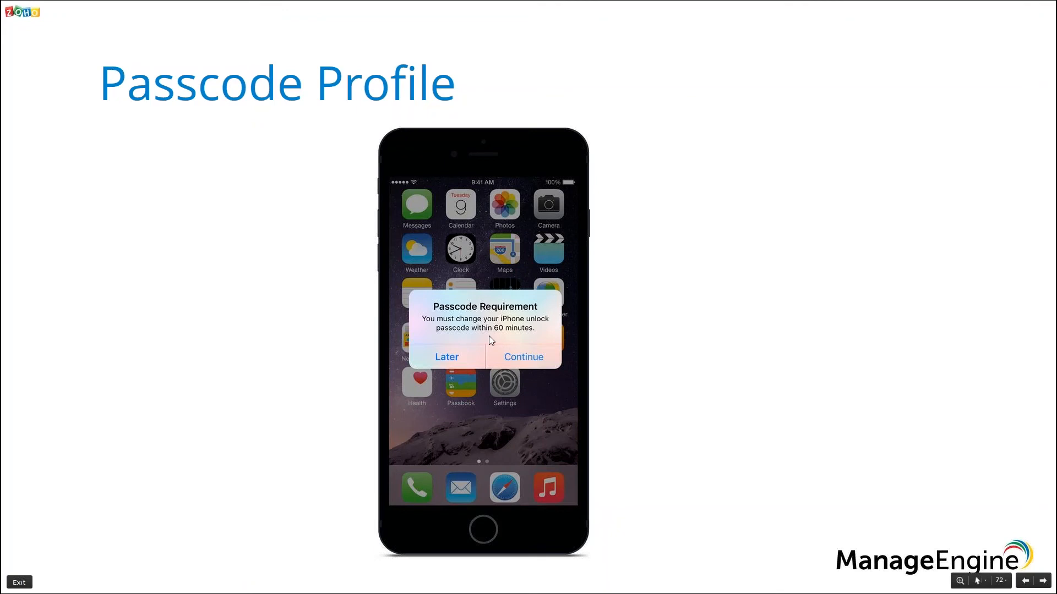
{"action": "key", "text": "alt+Tab"}
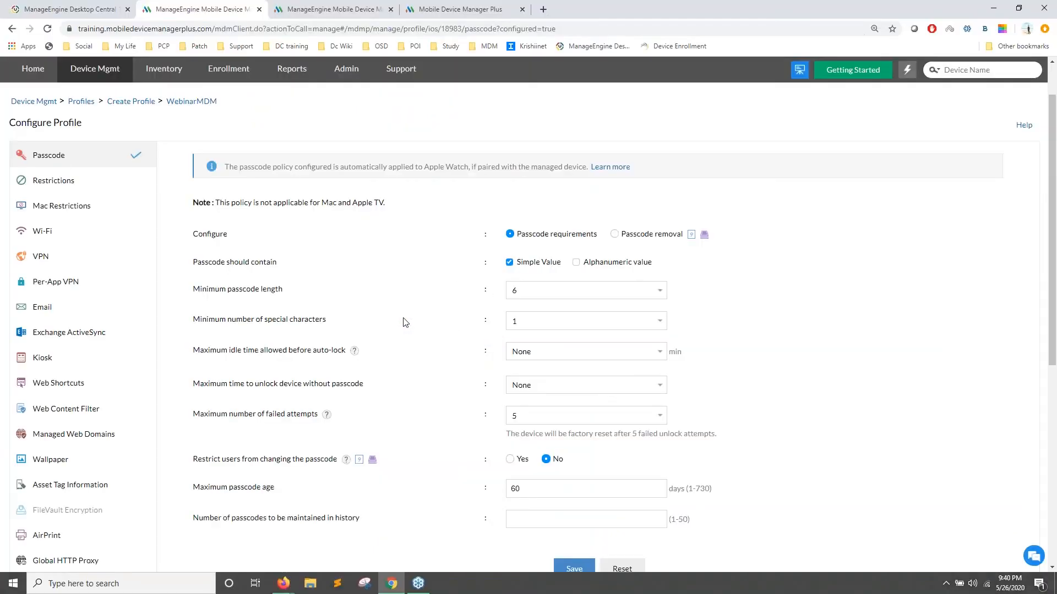
Open the profile's Wi-Fi policy and set the Wi-Fi SSID to Zyler.
{"action": "left_click", "coordinate": [95, 234]}
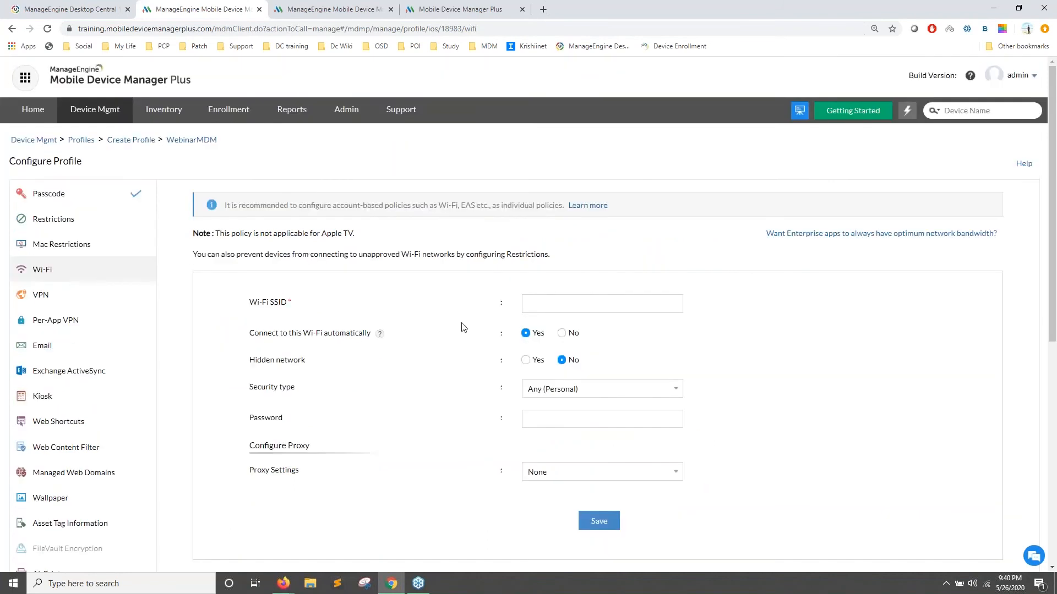
{"action": "left_click", "coordinate": [571, 308]}
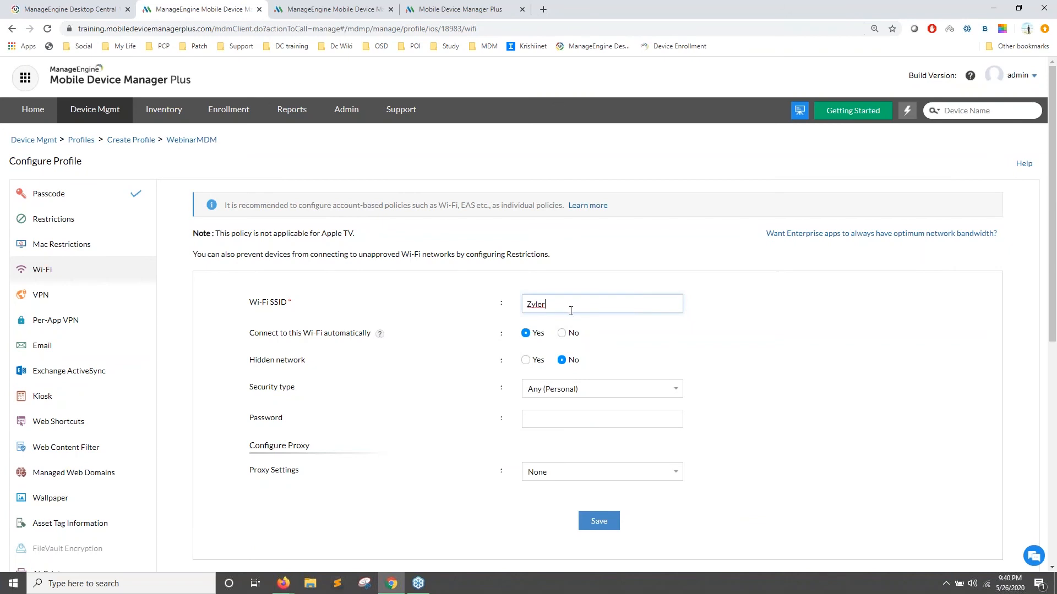
{"action": "scroll", "coordinate": [571, 311], "scroll_direction": "down", "scroll_amount": 1}
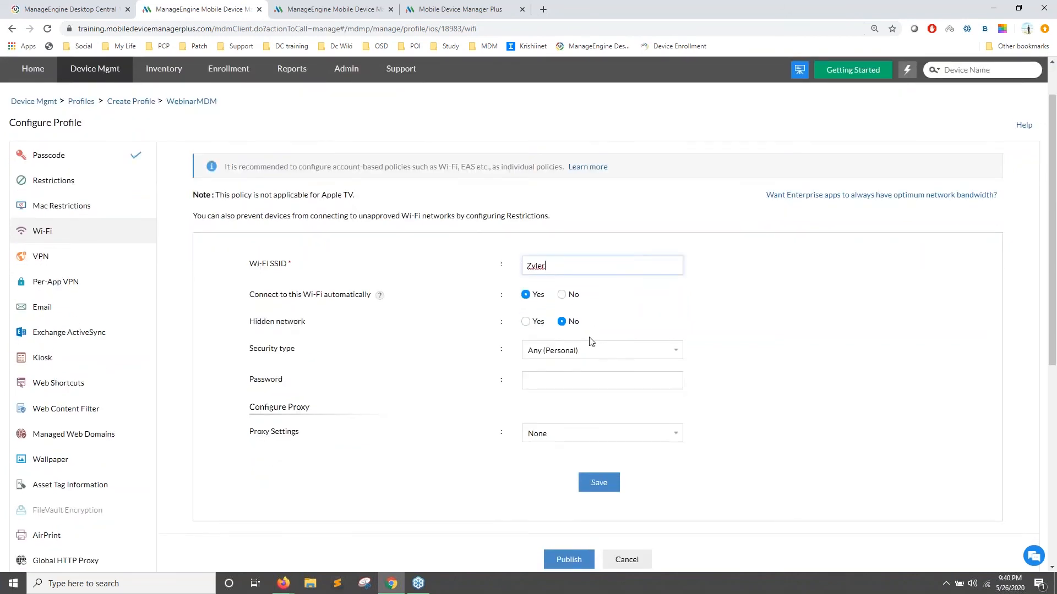
Set the Zyler network's security type to WPA3 Personal, enter the Wi-Fi password, and save the configuration.
{"action": "left_click", "coordinate": [562, 354]}
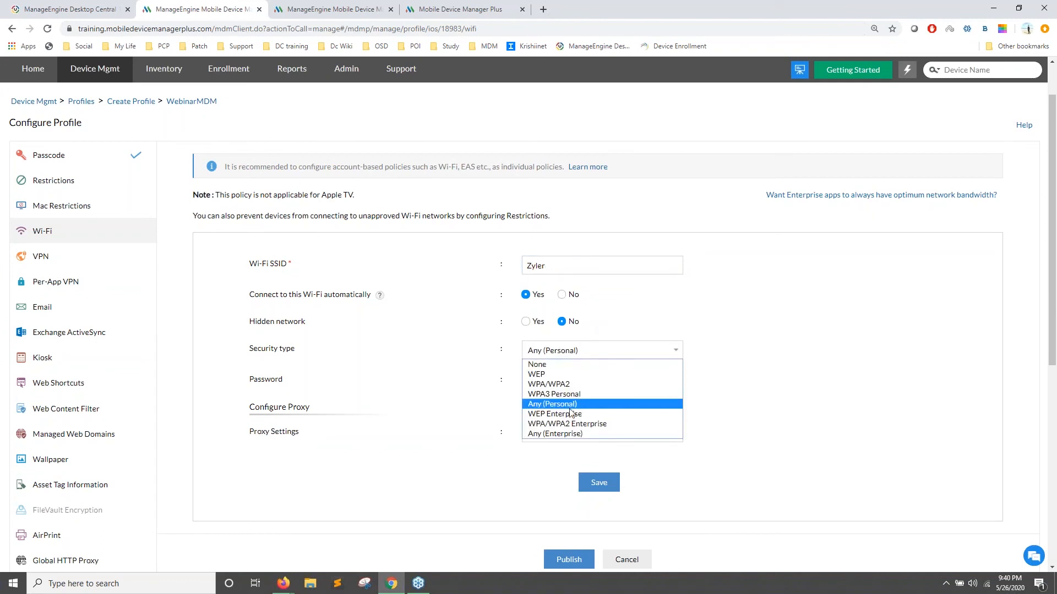
{"action": "left_click", "coordinate": [542, 398]}
{"action": "left_click", "coordinate": [545, 351]}
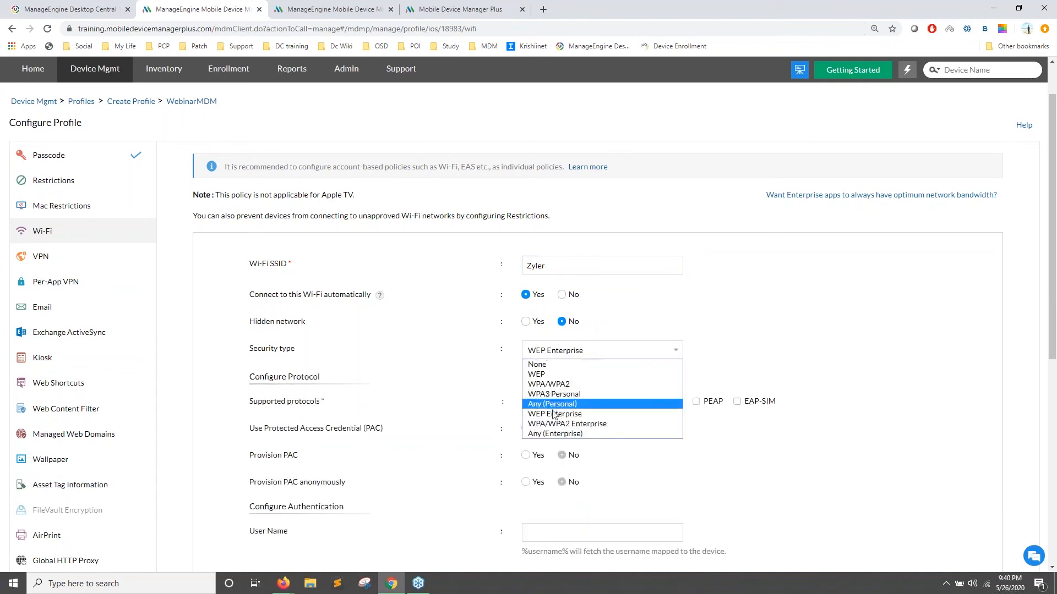
{"action": "left_click", "coordinate": [554, 424]}
{"action": "left_click", "coordinate": [551, 354]}
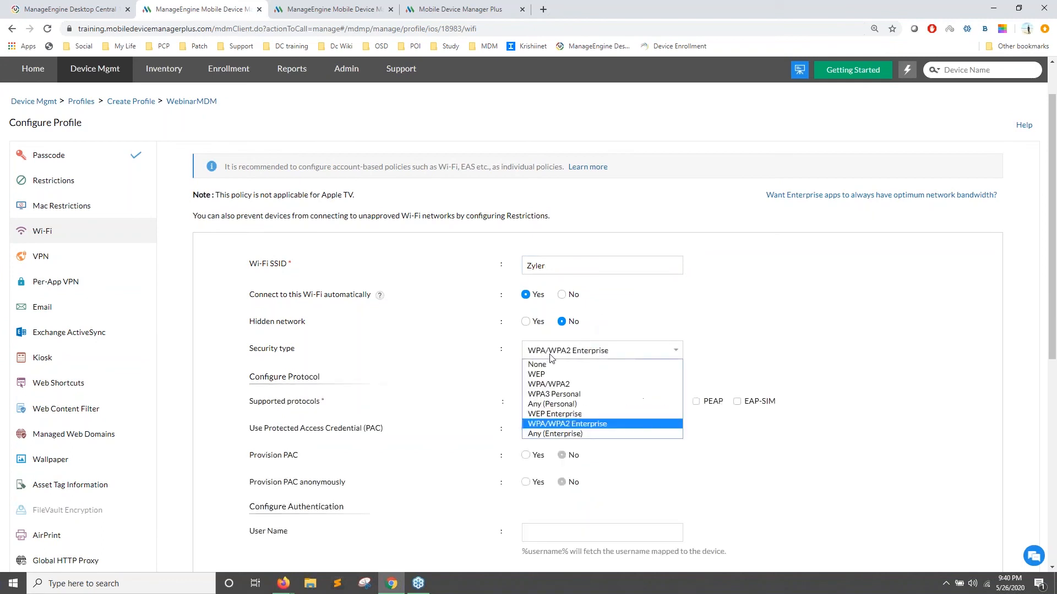
{"action": "left_click", "coordinate": [554, 394]}
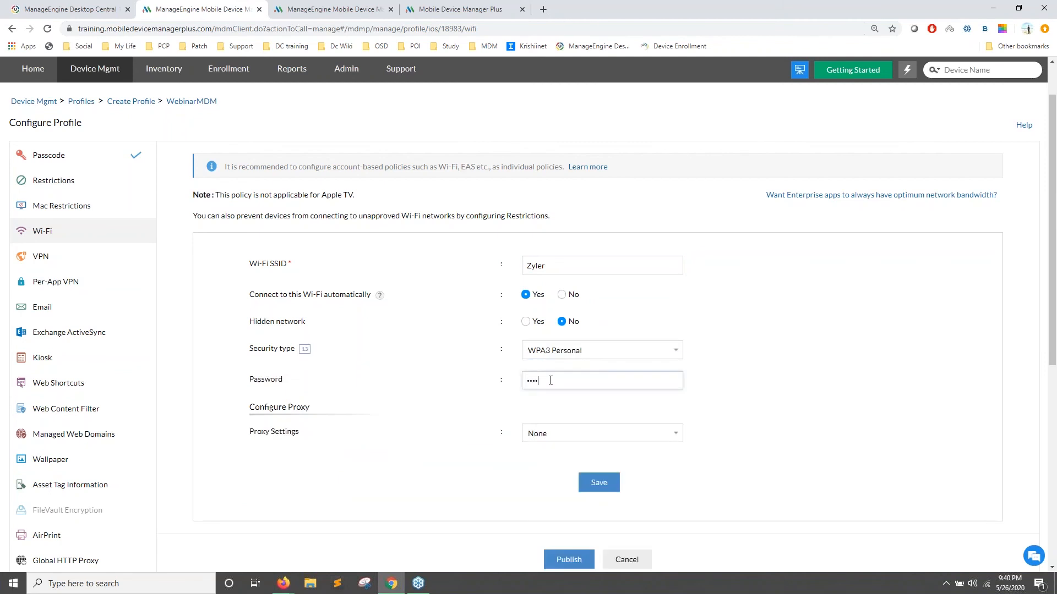
{"action": "left_click", "coordinate": [587, 474]}
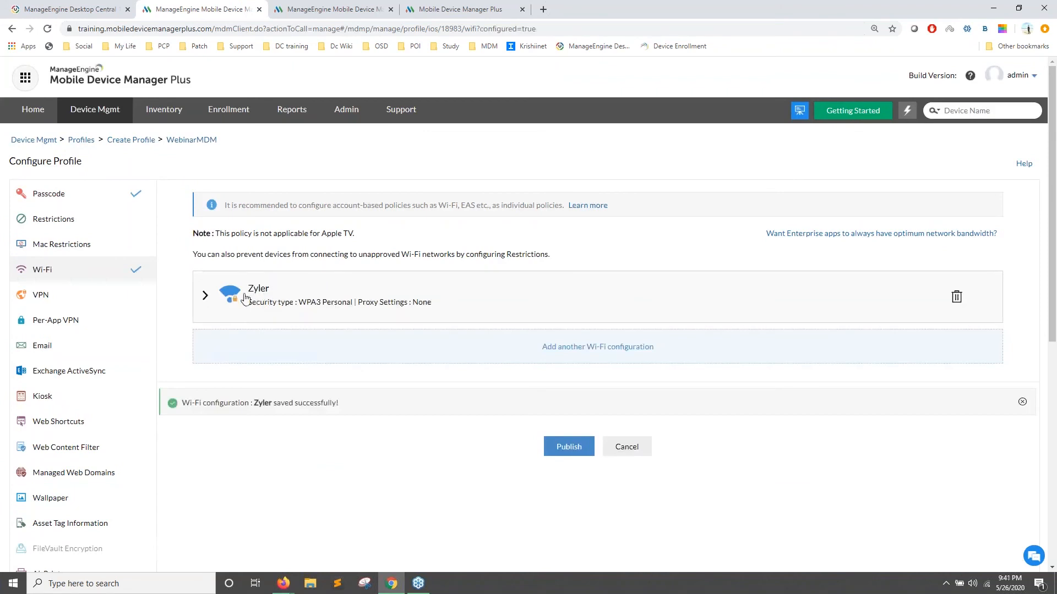
Add a second Wi-Fi configuration with the SSID zylker-Corp and enter its Wi-Fi password.
{"action": "left_click", "coordinate": [600, 350]}
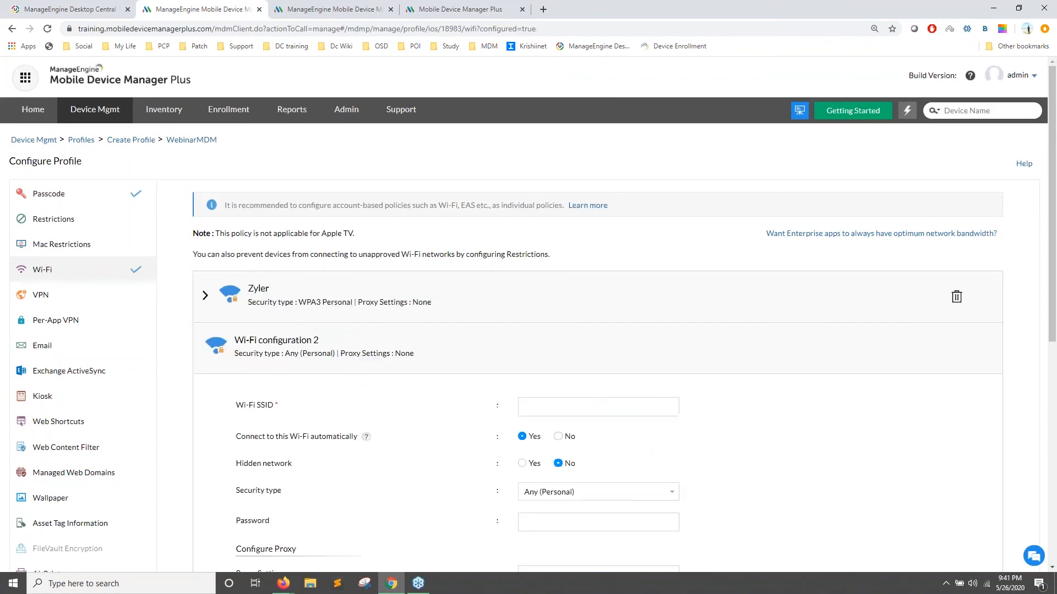
{"action": "left_click", "coordinate": [560, 412]}
{"action": "type", "text": "Y"}
{"action": "scroll", "coordinate": [569, 427], "scroll_direction": "down", "scroll_amount": 2}
{"action": "left_click", "coordinate": [551, 425]}
{"action": "type", "text": "•••••••"}
{"action": "scroll", "coordinate": [572, 471], "scroll_direction": "down", "scroll_amount": 1}
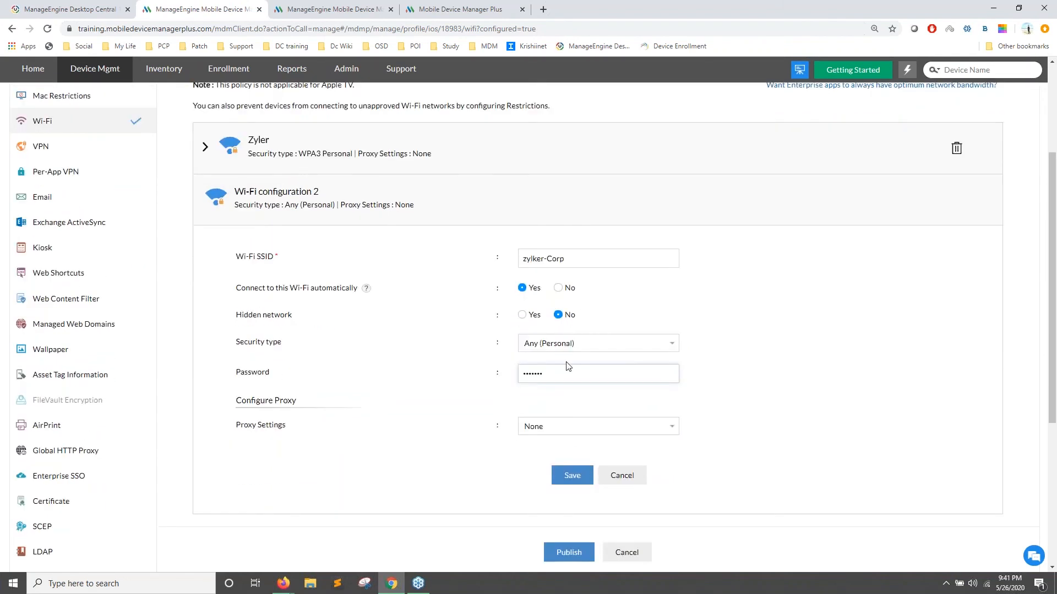
Set the zylker-Corp network's security type to WEP Enterprise and show its protocol settings.
{"action": "left_click", "coordinate": [562, 347]}
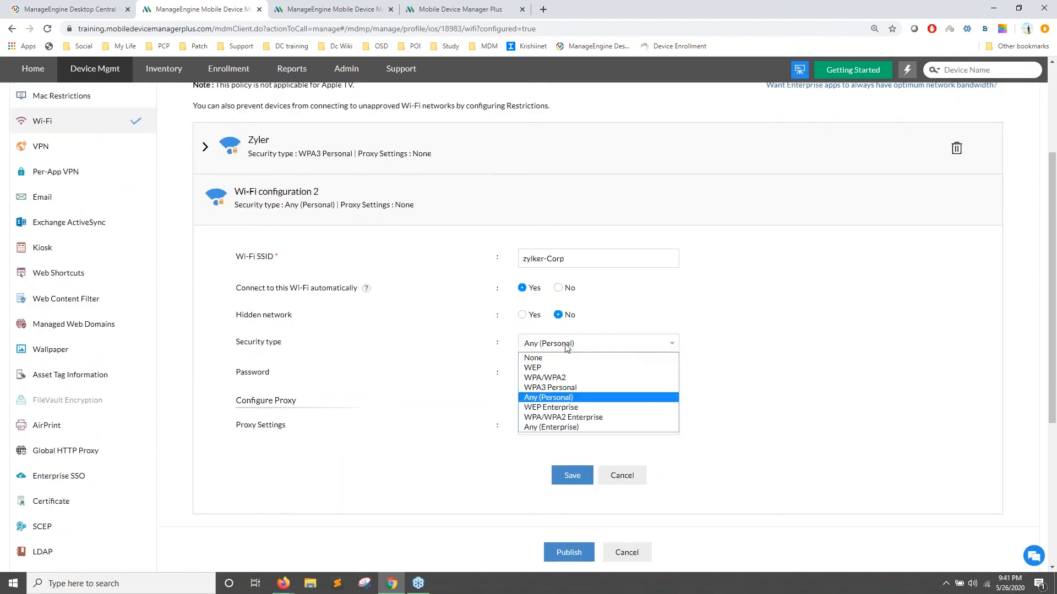
{"action": "left_click", "coordinate": [567, 408]}
{"action": "scroll", "coordinate": [507, 398], "scroll_direction": "down", "scroll_amount": 2}
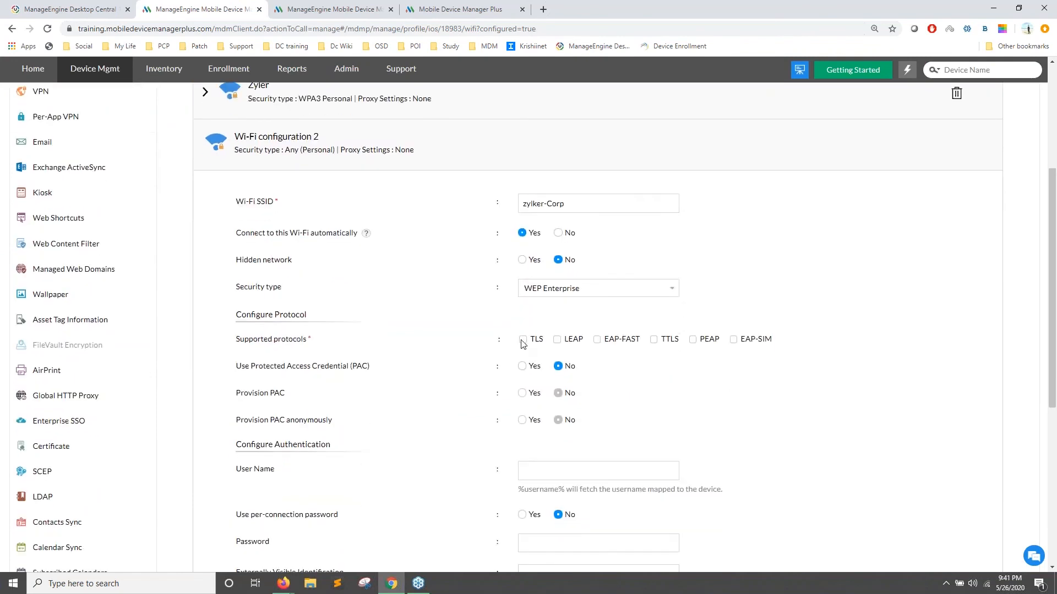
Enable the TLS protocol for the zylker-Corp Wi-Fi configuration and set its authentication user name to %username%.
{"action": "scroll", "coordinate": [551, 391], "scroll_direction": "down", "scroll_amount": 2}
{"action": "scroll", "coordinate": [577, 391], "scroll_direction": "down", "scroll_amount": 1}
{"action": "left_click_drag", "start_coordinate": [518, 327], "coordinate": [564, 324]}
{"action": "key", "text": "ctrl+c"}
{"action": "left_click", "coordinate": [629, 304]}
{"action": "key", "text": "ctrl+v"}
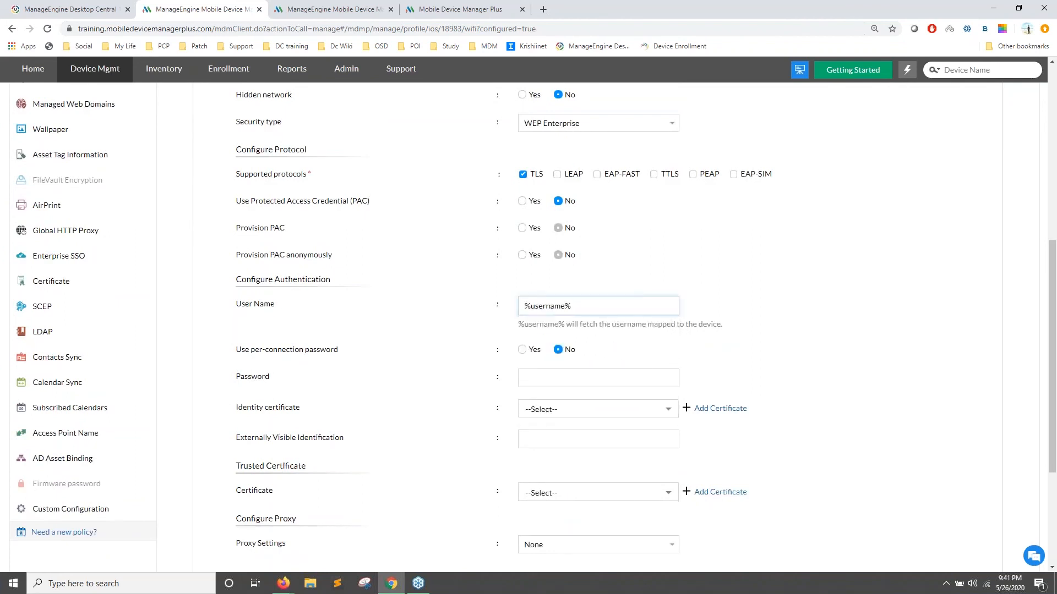
Review the remaining zylker-Corp Wi-Fi settings and save the configuration.
{"action": "scroll", "coordinate": [593, 419], "scroll_direction": "down", "scroll_amount": 1}
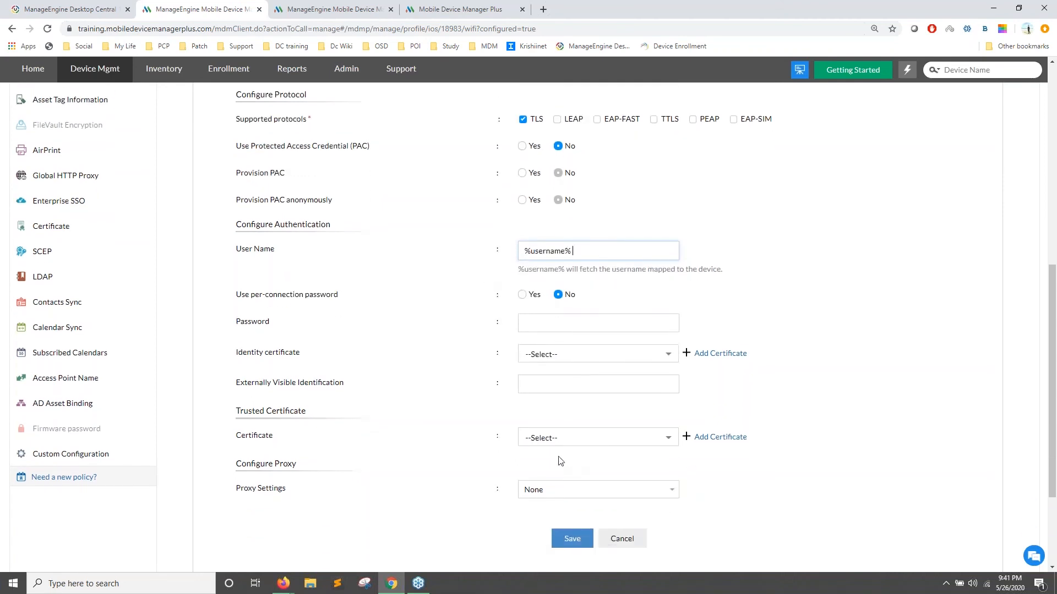
{"action": "scroll", "coordinate": [567, 443], "scroll_direction": "up", "scroll_amount": 1}
{"action": "scroll", "coordinate": [567, 443], "scroll_direction": "up", "scroll_amount": 2}
{"action": "scroll", "coordinate": [568, 553], "scroll_direction": "down", "scroll_amount": 3}
{"action": "left_click", "coordinate": [570, 551]}
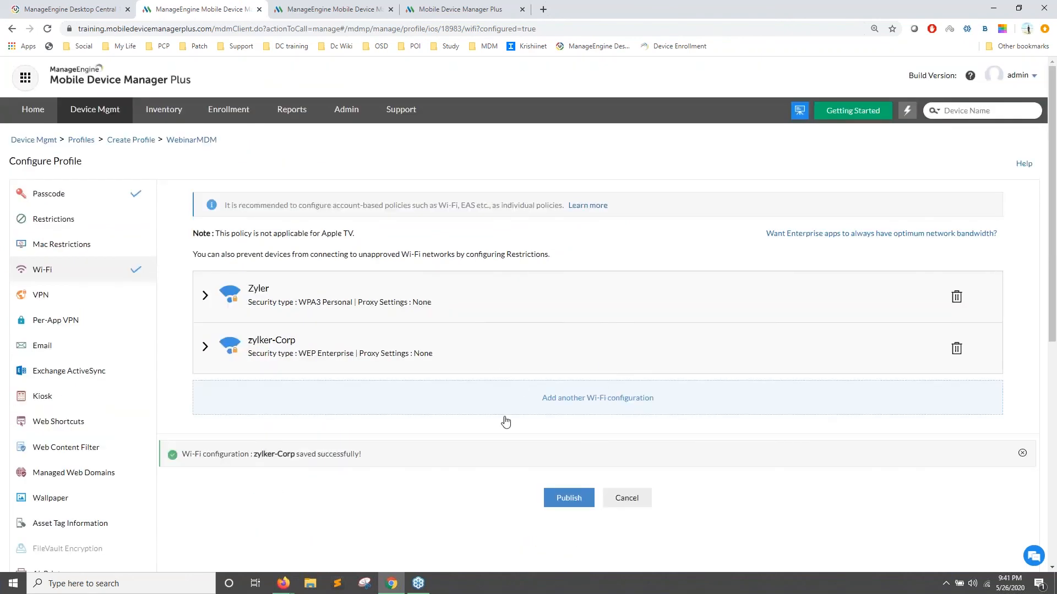
{"action": "scroll", "coordinate": [578, 435], "scroll_direction": "down", "scroll_amount": 2}
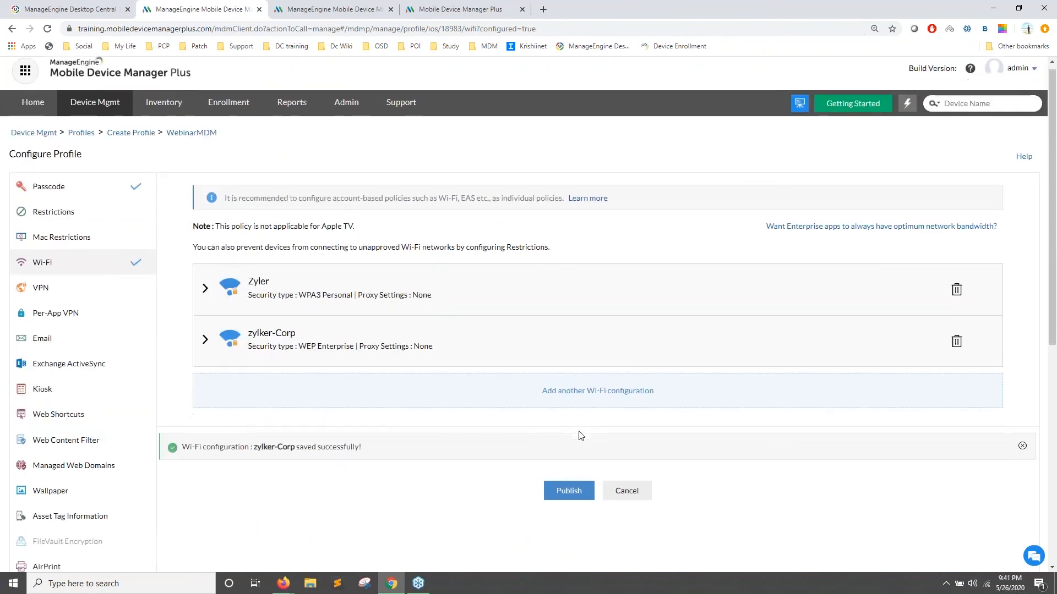
{"action": "scroll", "coordinate": [237, 285], "scroll_direction": "up", "scroll_amount": 2}
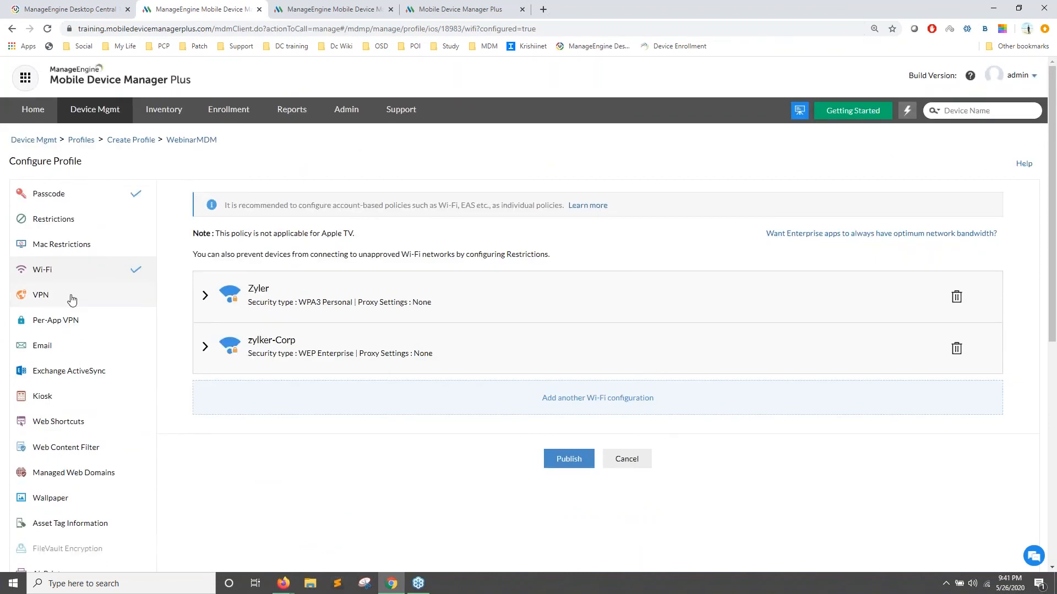
Open the profile's VPN policy and set the connection type to Cisco AnyConnect.
{"action": "left_click", "coordinate": [72, 301]}
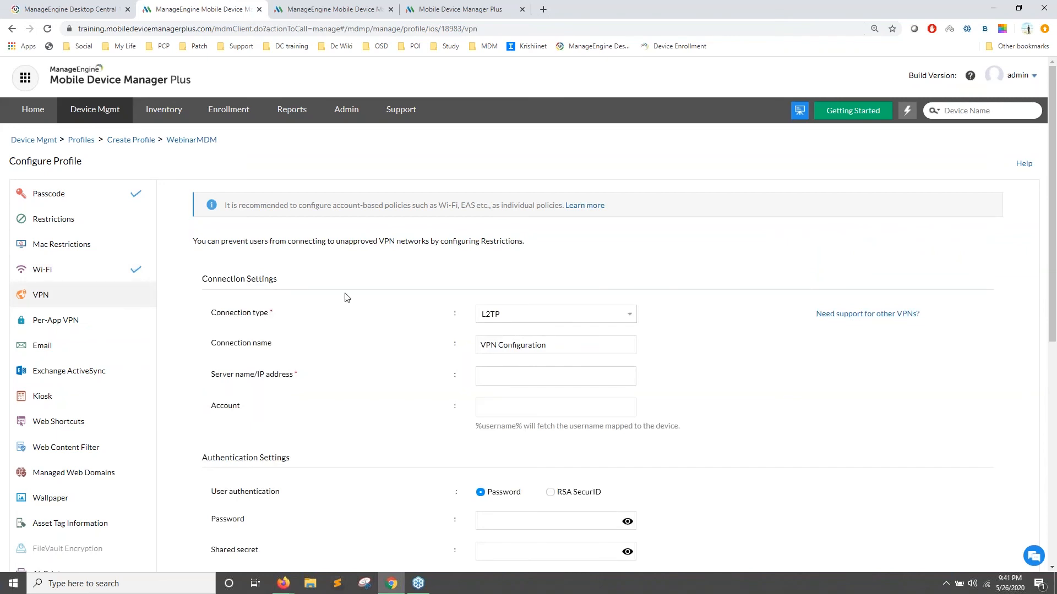
{"action": "left_click", "coordinate": [544, 319]}
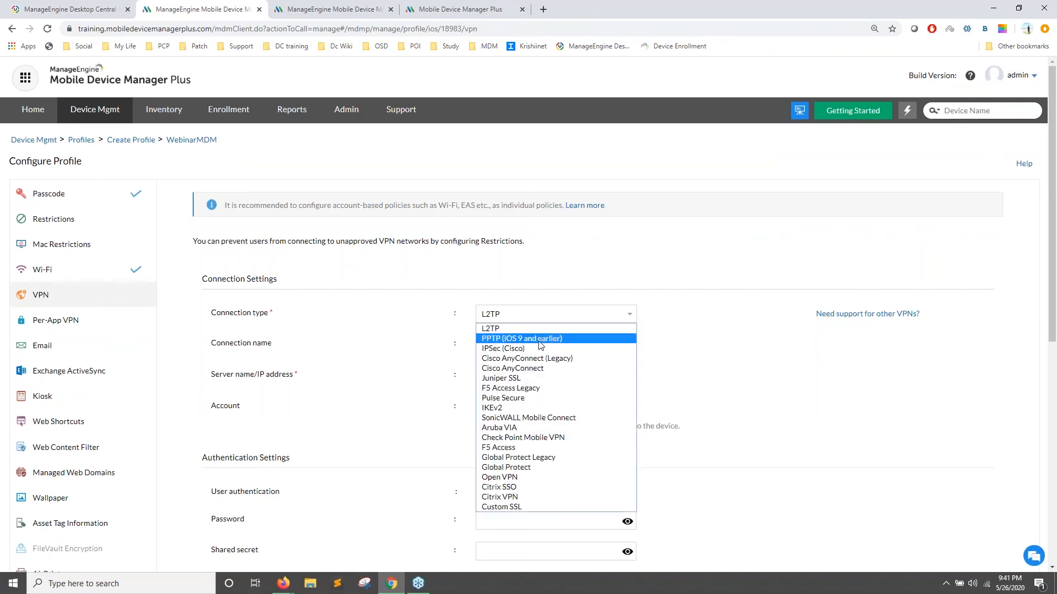
{"action": "left_click", "coordinate": [528, 368]}
{"action": "scroll", "coordinate": [562, 308], "scroll_direction": "down", "scroll_amount": 2}
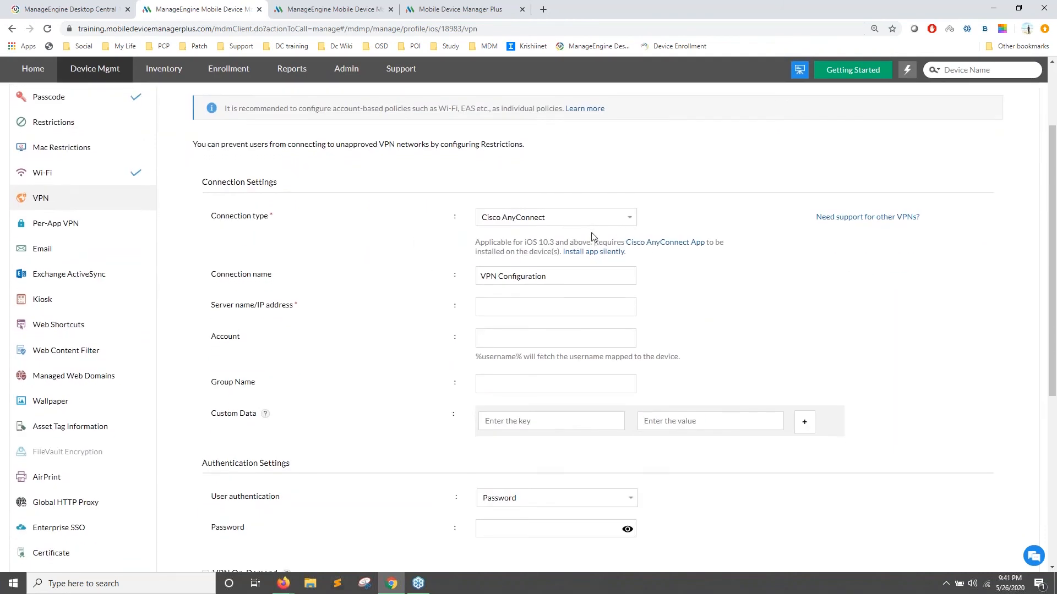
Set the VPN connection's account to the %username% variable.
{"action": "scroll", "coordinate": [525, 245], "scroll_direction": "down", "scroll_amount": 1}
{"action": "left_click", "coordinate": [511, 257]}
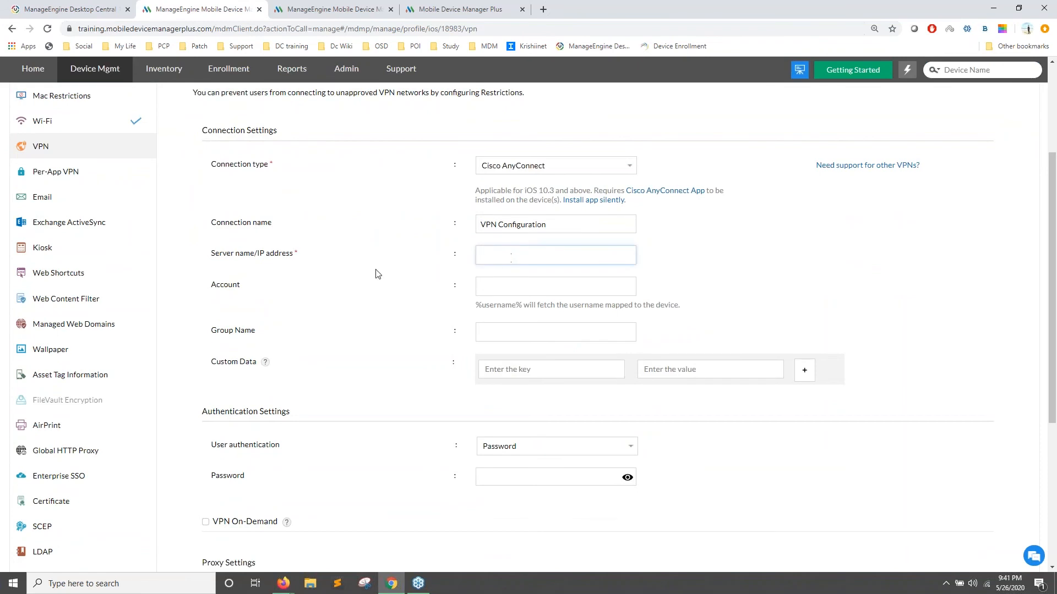
{"action": "left_click_drag", "start_coordinate": [475, 306], "coordinate": [522, 305]}
{"action": "key", "text": "ctrl+c"}
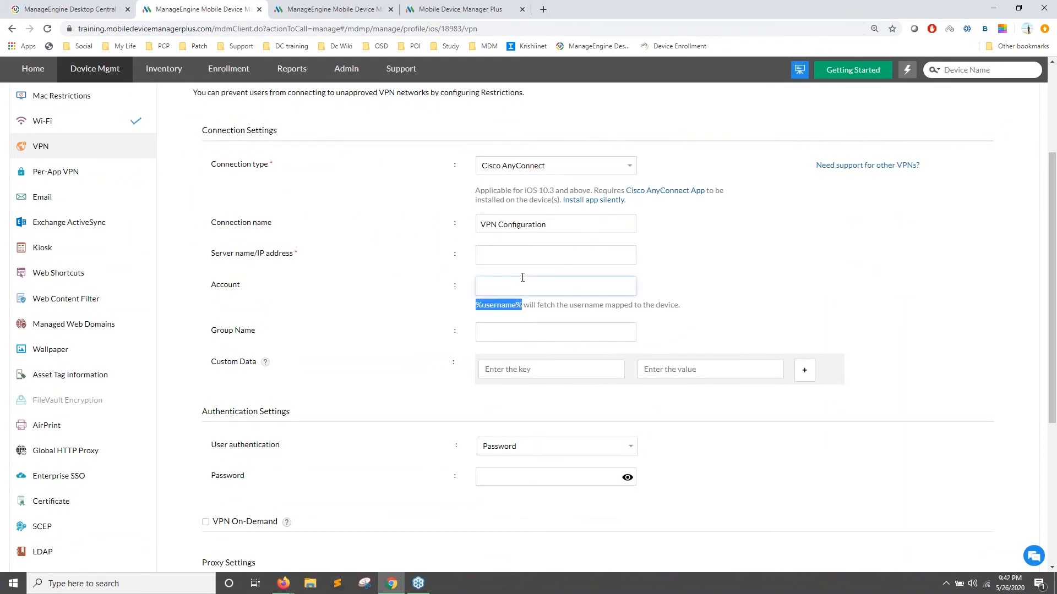
{"action": "left_click", "coordinate": [522, 278]}
{"action": "key", "text": "ctrl+v"}
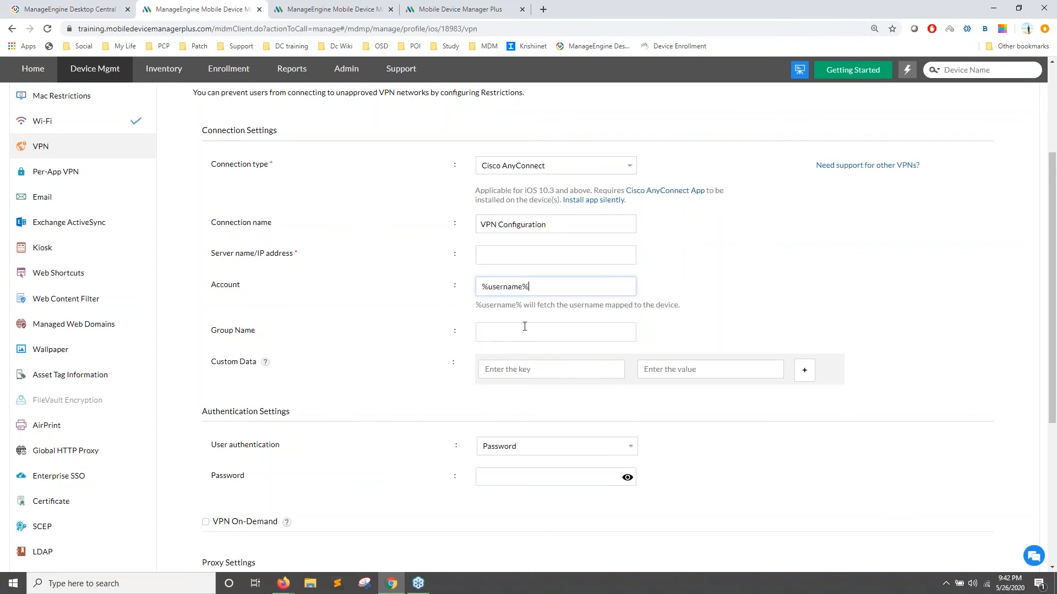
Examine the user names and device names of the enrolled devices in the Groups & Devices browser tab.
{"action": "scroll", "coordinate": [550, 332], "scroll_direction": "down", "scroll_amount": 2}
{"action": "scroll", "coordinate": [550, 332], "scroll_direction": "up", "scroll_amount": 4}
{"action": "scroll", "coordinate": [463, 310], "scroll_direction": "down", "scroll_amount": 2}
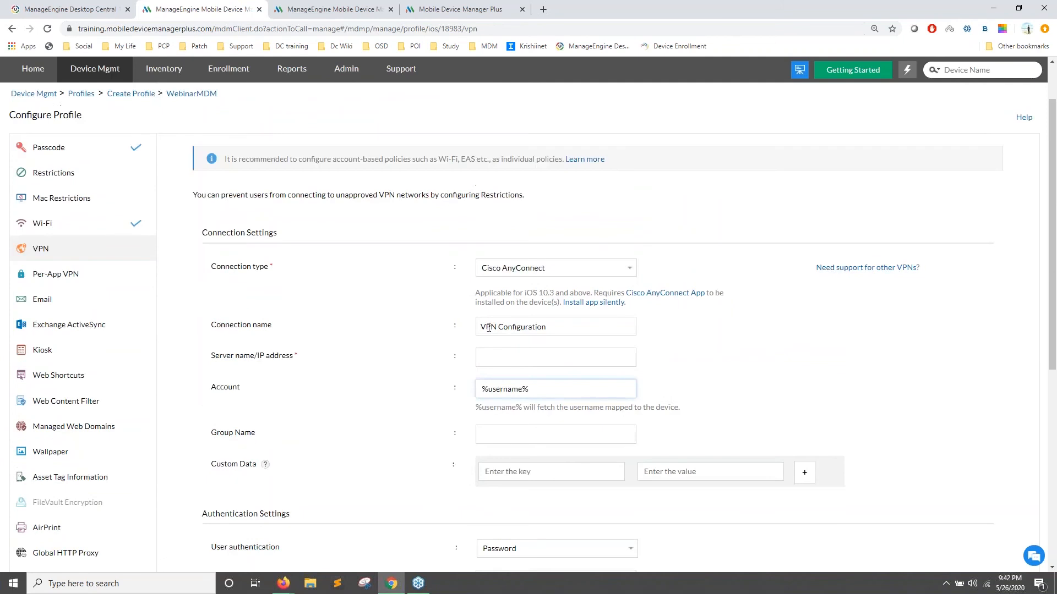
{"action": "left_click_drag", "start_coordinate": [472, 310], "coordinate": [523, 306]}
{"action": "left_click", "coordinate": [325, 7]}
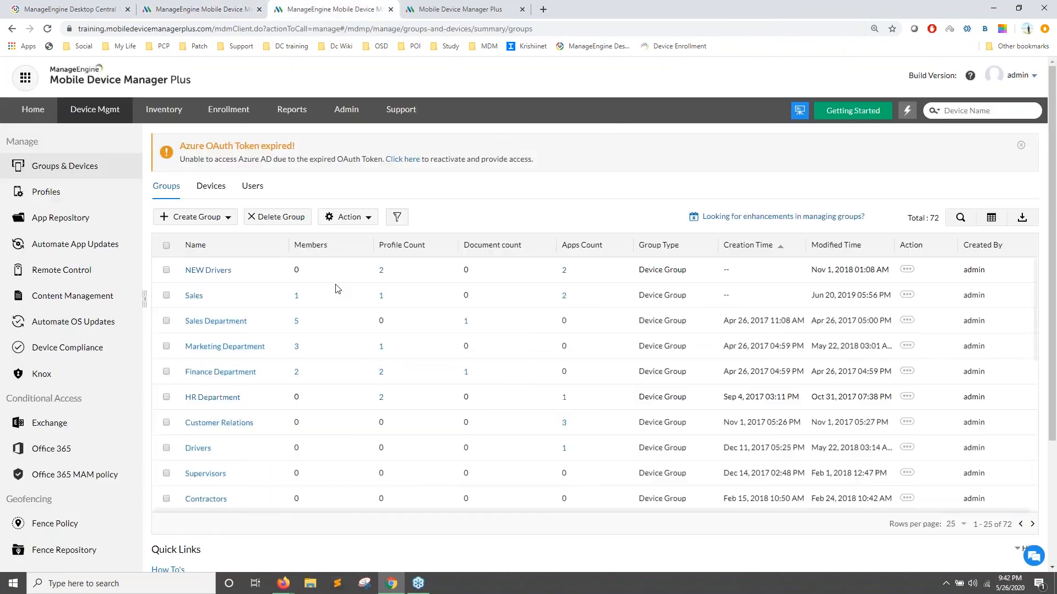
{"action": "left_click", "coordinate": [211, 187]}
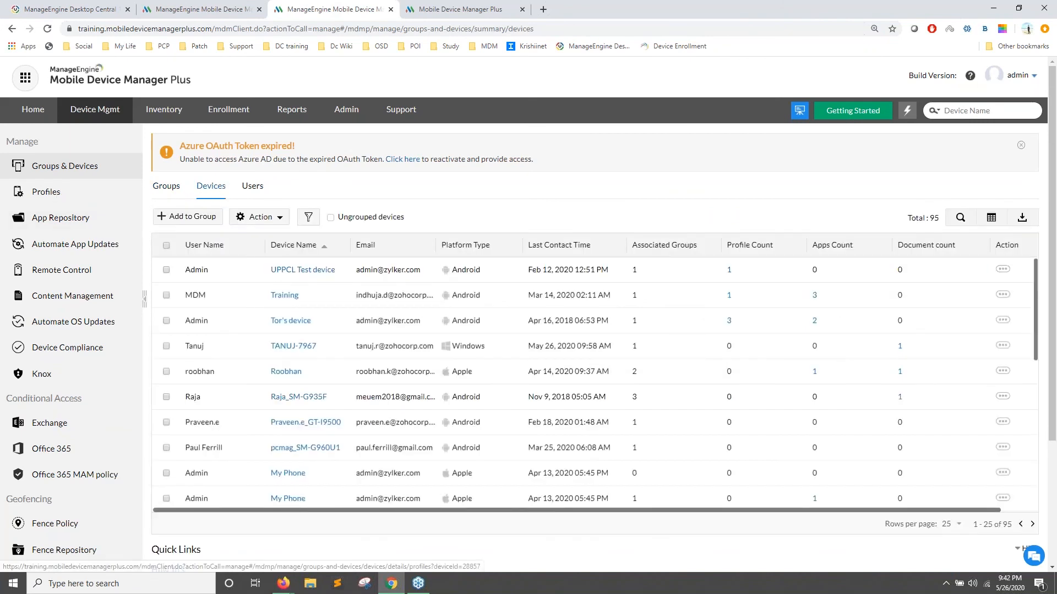
{"action": "scroll", "coordinate": [275, 298], "scroll_direction": "down", "scroll_amount": 1}
{"action": "left_click_drag", "start_coordinate": [317, 297], "coordinate": [271, 300]}
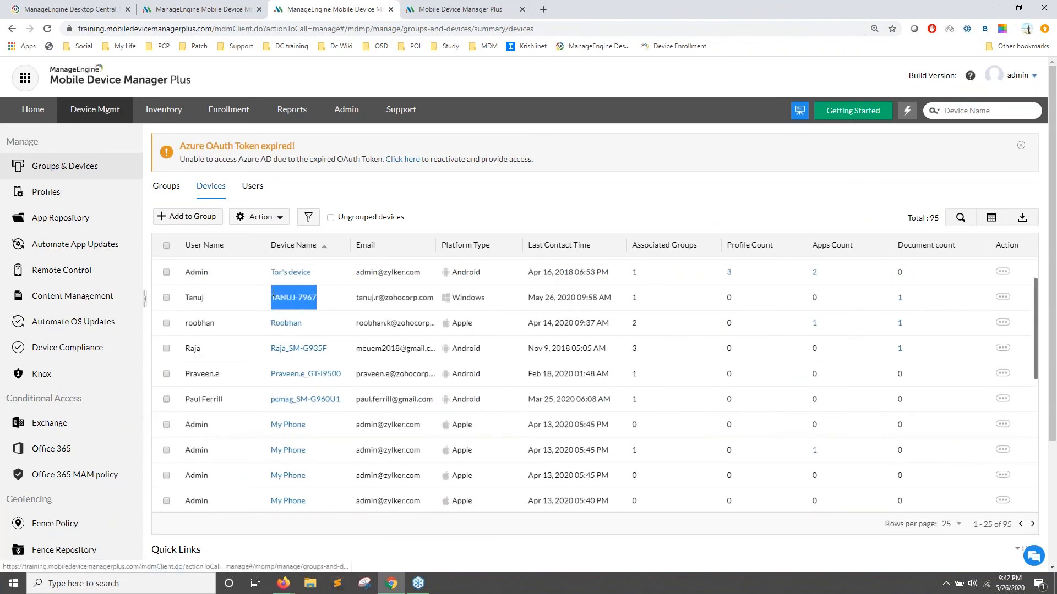
{"action": "left_click", "coordinate": [226, 331]}
{"action": "left_click_drag", "start_coordinate": [226, 328], "coordinate": [197, 372]}
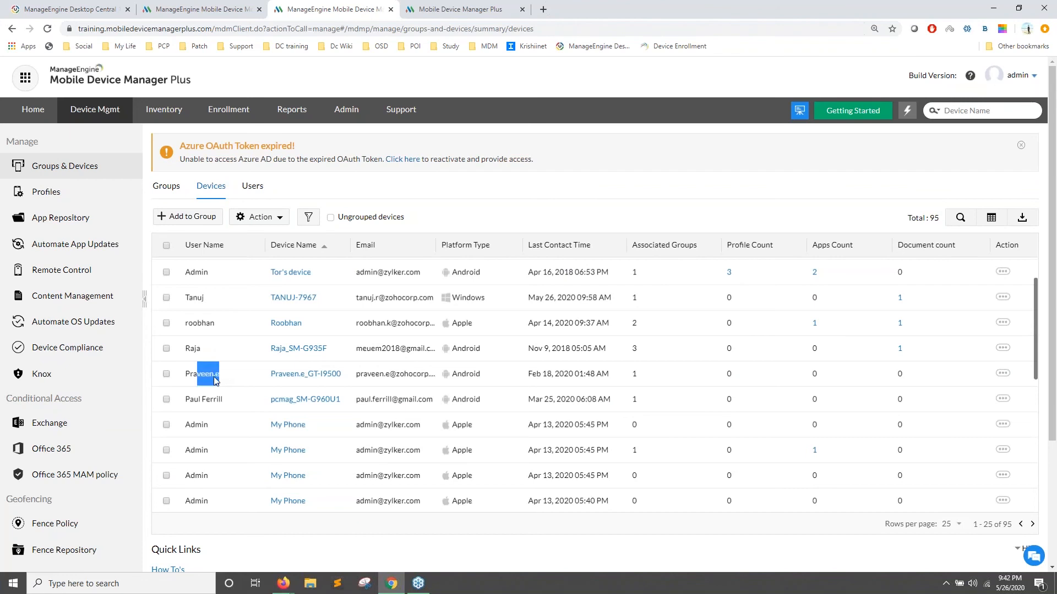
{"action": "scroll", "coordinate": [357, 353], "scroll_direction": "up", "scroll_amount": 1}
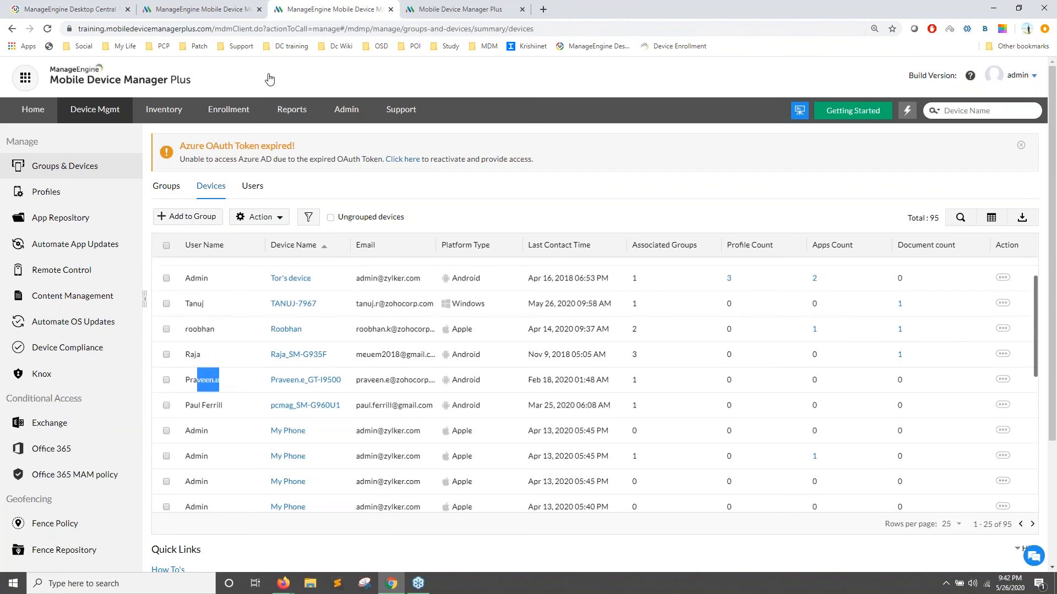
Return to the WebinarMDM profile and try to save the VPN configuration without a server name.
{"action": "left_click", "coordinate": [214, 8]}
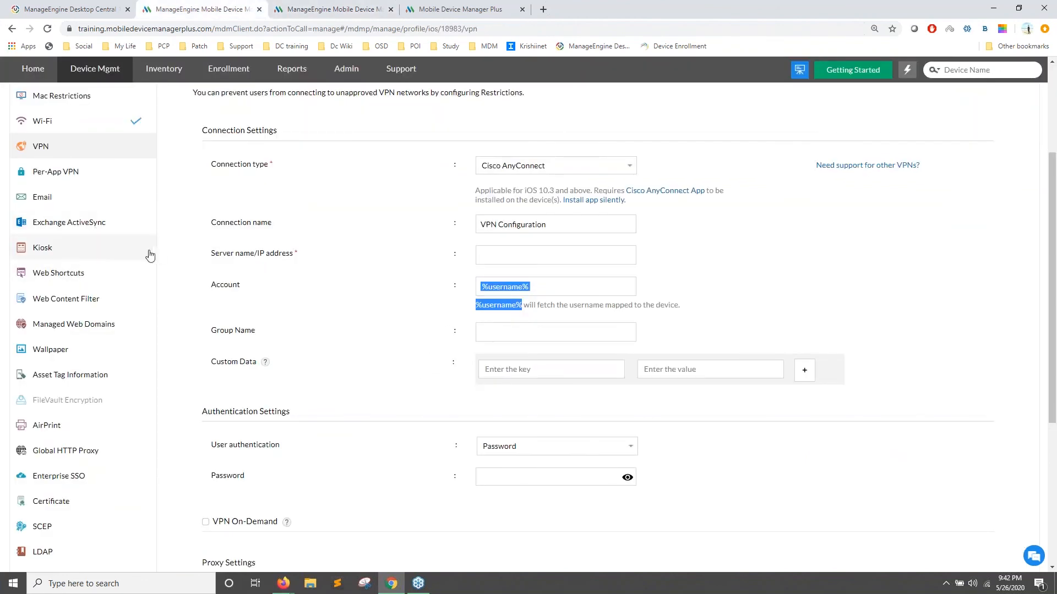
{"action": "scroll", "coordinate": [546, 520], "scroll_direction": "down", "scroll_amount": 2}
{"action": "left_click", "coordinate": [597, 557]}
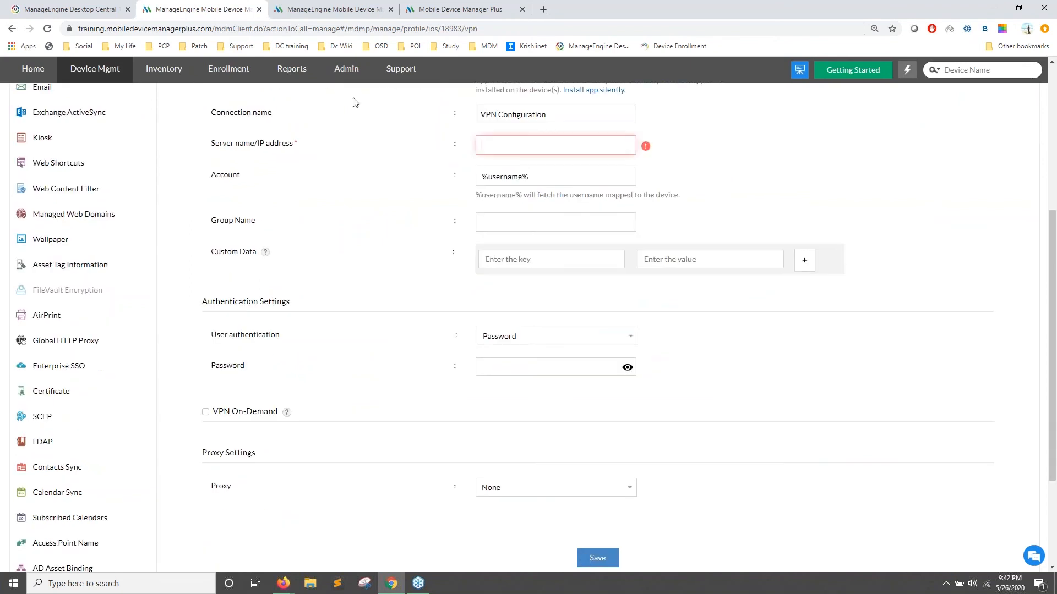
Check the user email addresses in the enrolled device list and return to the VPN policy.
{"action": "left_click", "coordinate": [325, 9]}
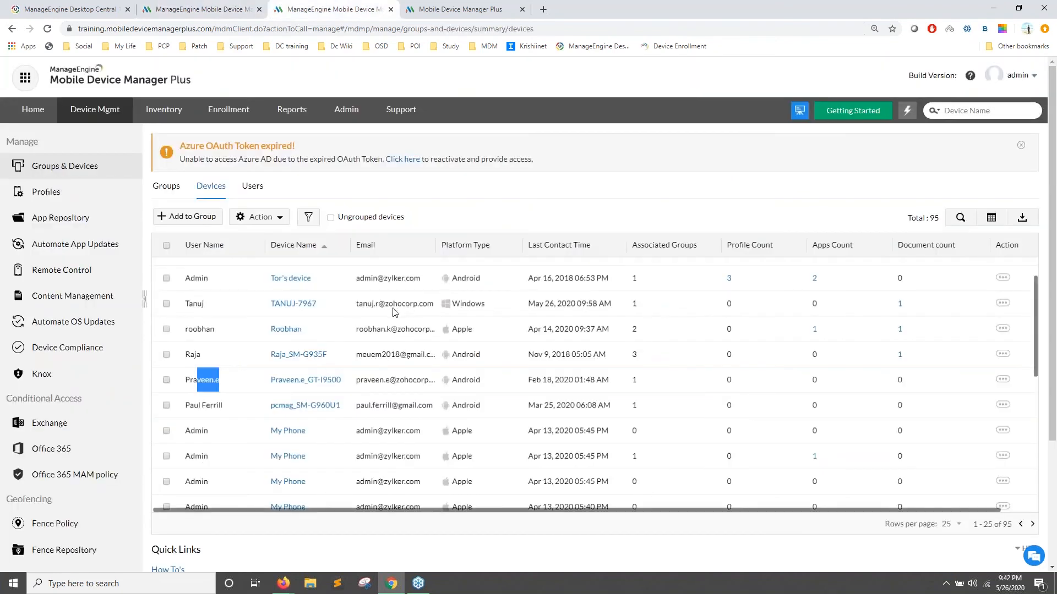
{"action": "left_click_drag", "start_coordinate": [355, 306], "coordinate": [427, 308]}
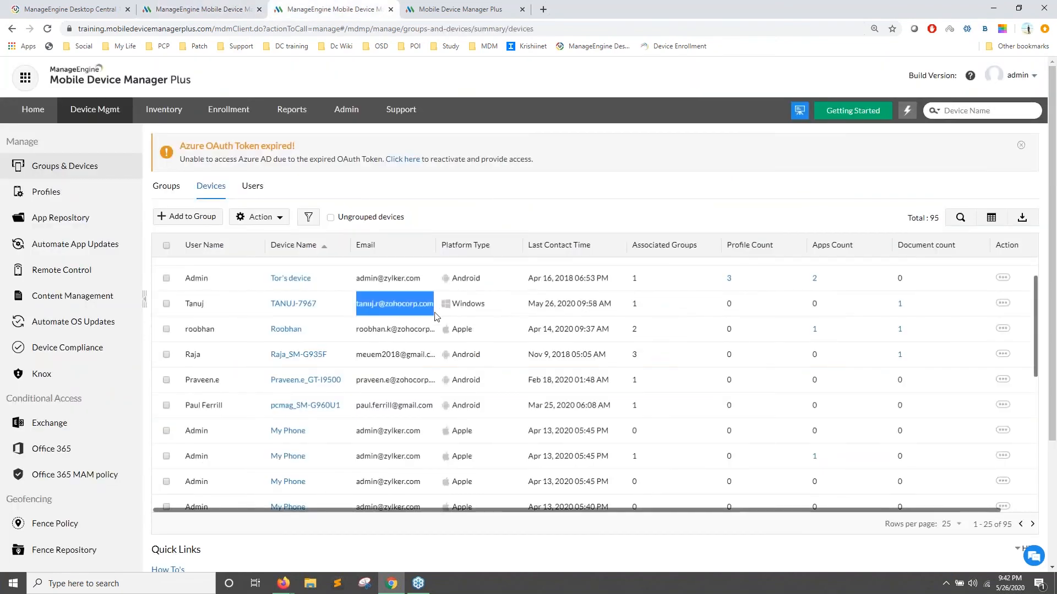
{"action": "key", "text": "ctrl+shift+Tab"}
{"action": "scroll", "coordinate": [426, 315], "scroll_direction": "up", "scroll_amount": 3}
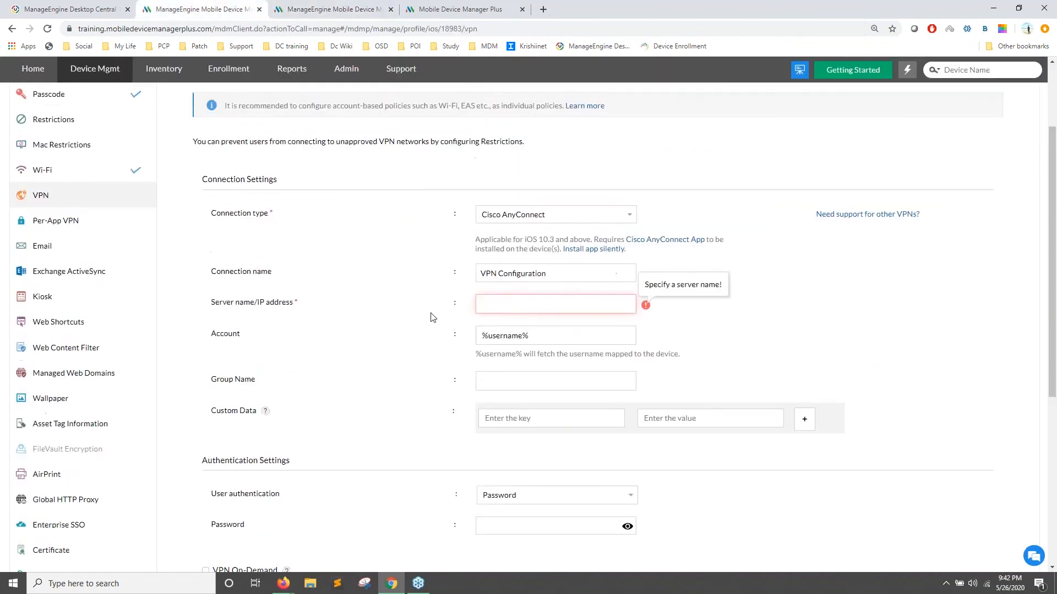
Set the VPN server address to 192.178,1,1, save the configuration, and accept combining account-related policies.
{"action": "left_click", "coordinate": [511, 311]}
{"action": "type", "text": "retyfiuoupo"}
{"action": "key", "text": "ctrl+a"}
{"action": "type", "text": "1"}
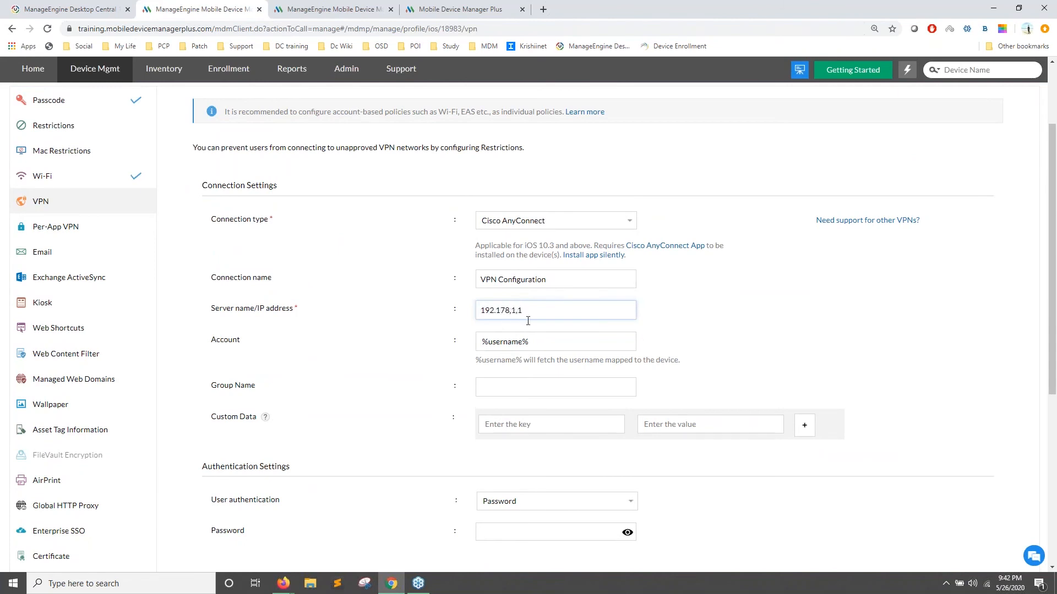
{"action": "type", "text": "92.178,1,1"}
{"action": "scroll", "coordinate": [531, 358], "scroll_direction": "down", "scroll_amount": 4}
{"action": "left_click", "coordinate": [592, 502]}
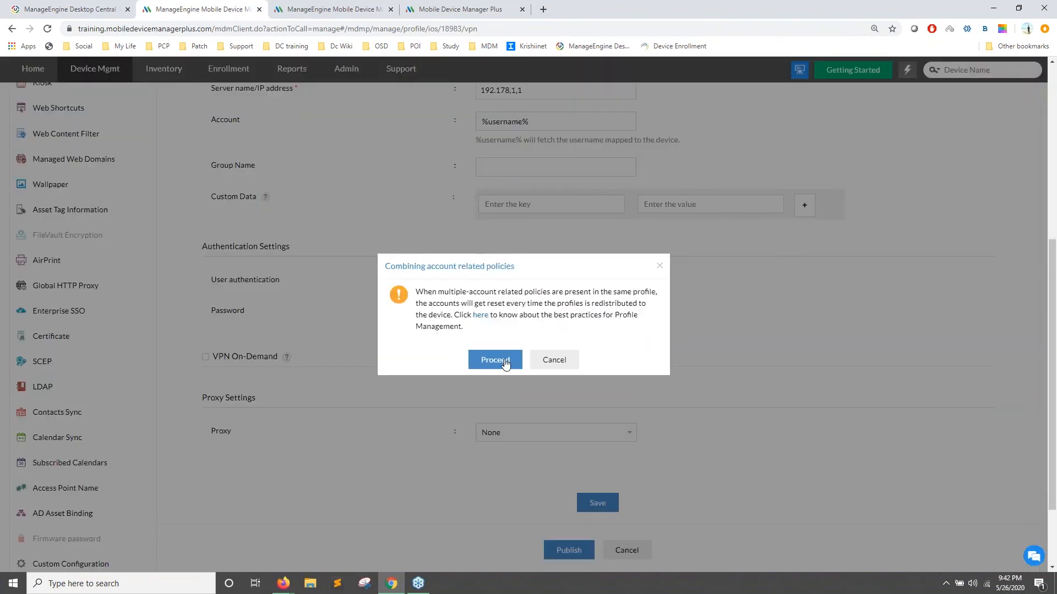
{"action": "left_click", "coordinate": [495, 360]}
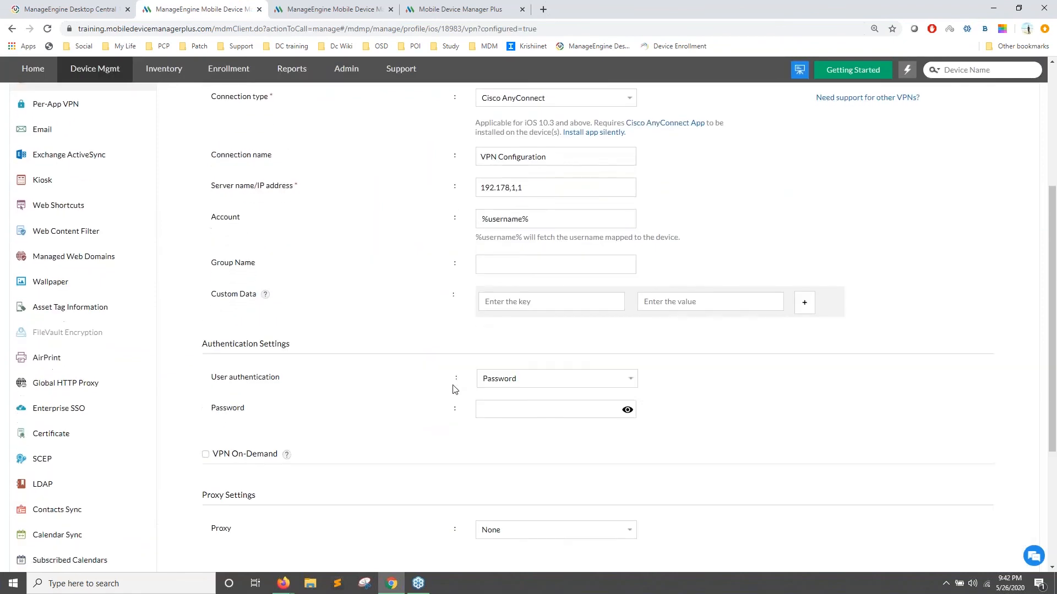
Open the Per-App VPN policy, choose Dropbox as its app, and enable automatic connection for the selected apps.
{"action": "left_click", "coordinate": [107, 281]}
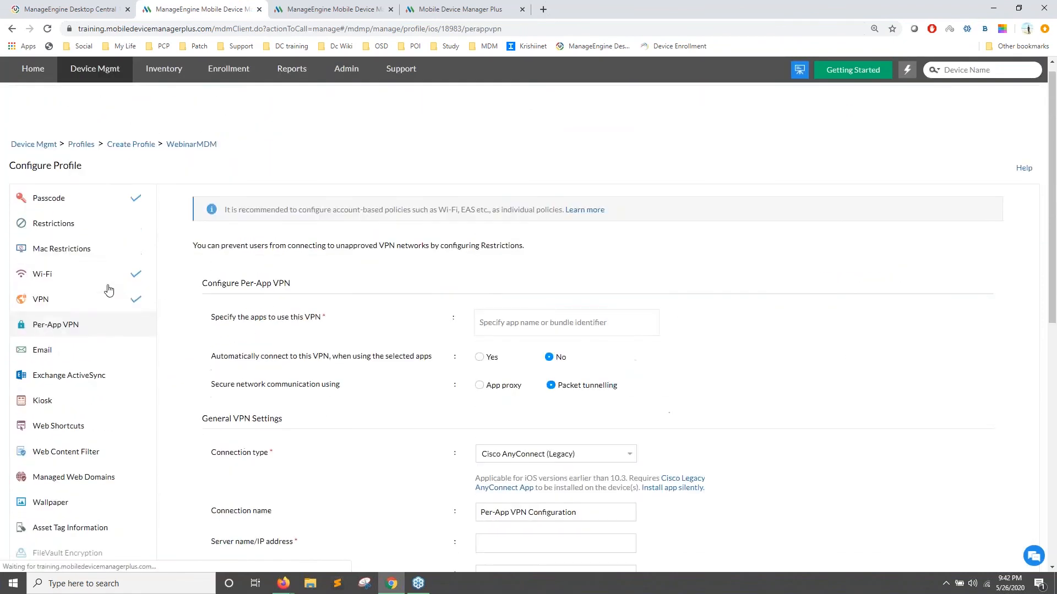
{"action": "scroll", "coordinate": [242, 309], "scroll_direction": "down", "scroll_amount": 3}
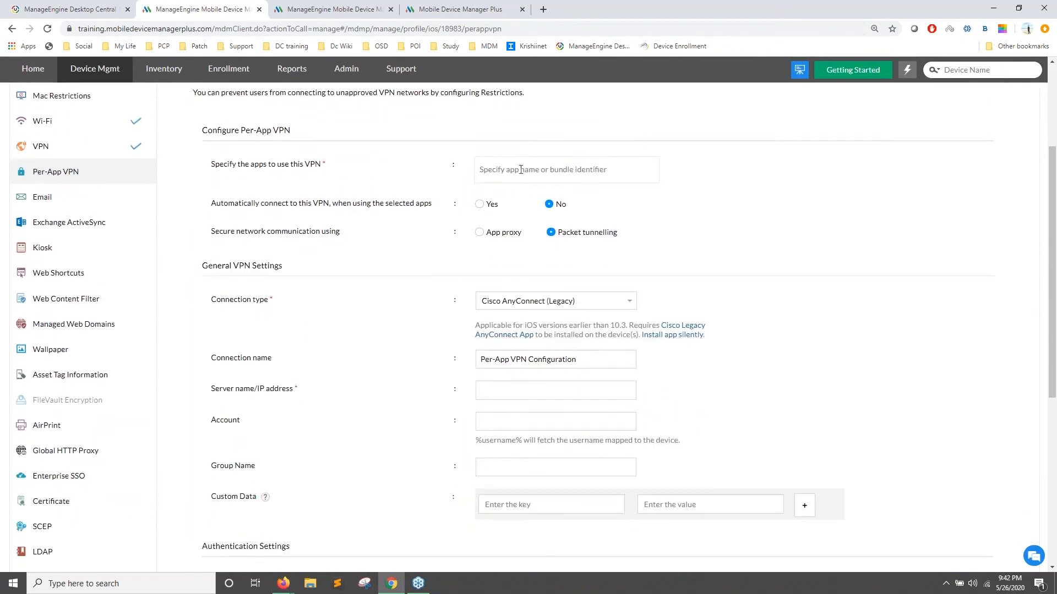
{"action": "left_click", "coordinate": [521, 170]}
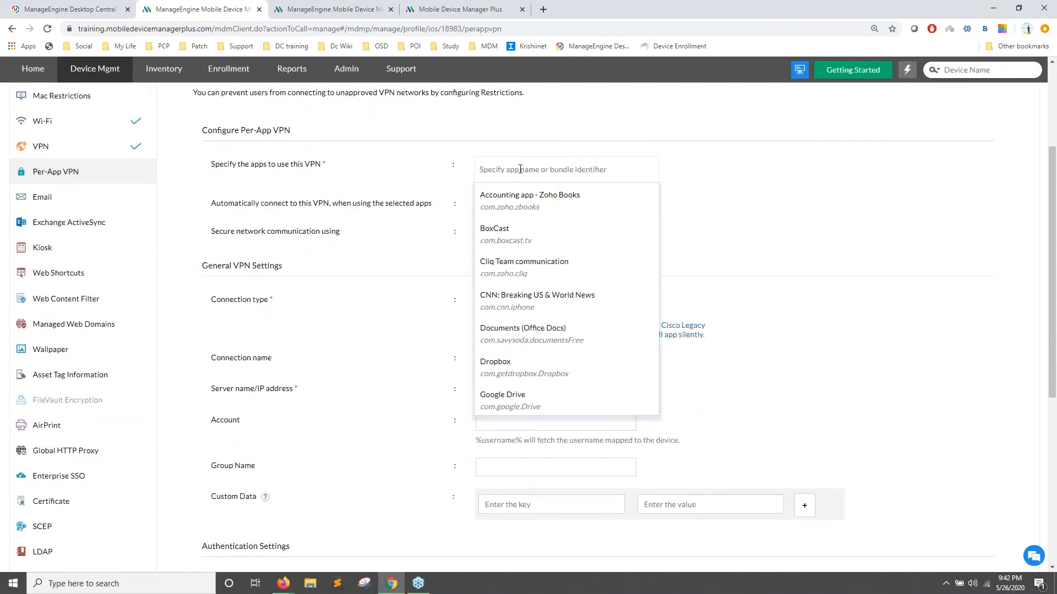
{"action": "left_click", "coordinate": [514, 364]}
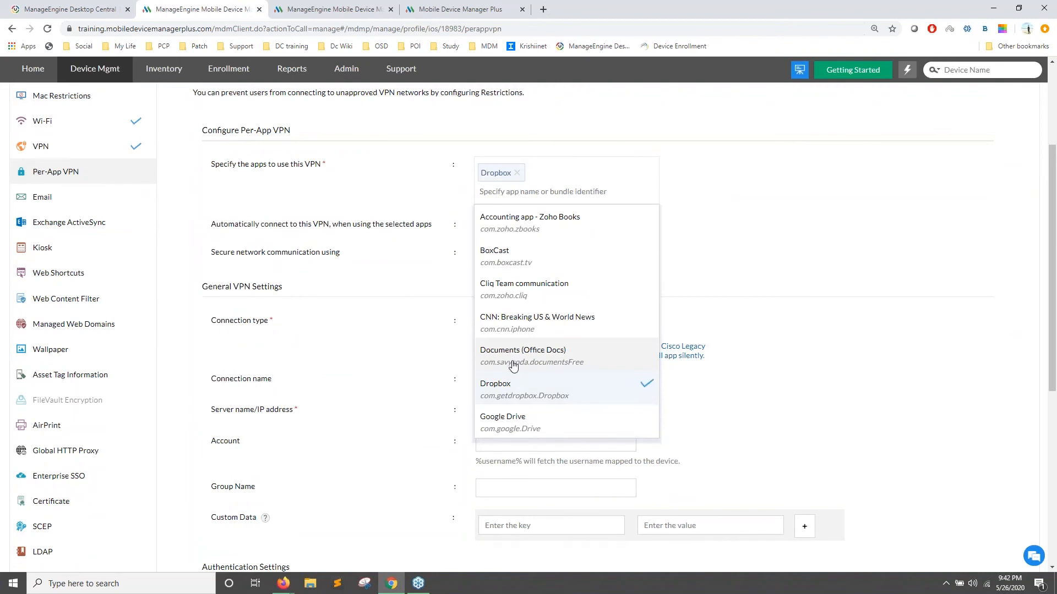
{"action": "left_click", "coordinate": [727, 295]}
{"action": "scroll", "coordinate": [691, 365], "scroll_direction": "down", "scroll_amount": 1}
{"action": "left_click_drag", "start_coordinate": [212, 170], "coordinate": [383, 174]}
{"action": "left_click", "coordinate": [479, 171]}
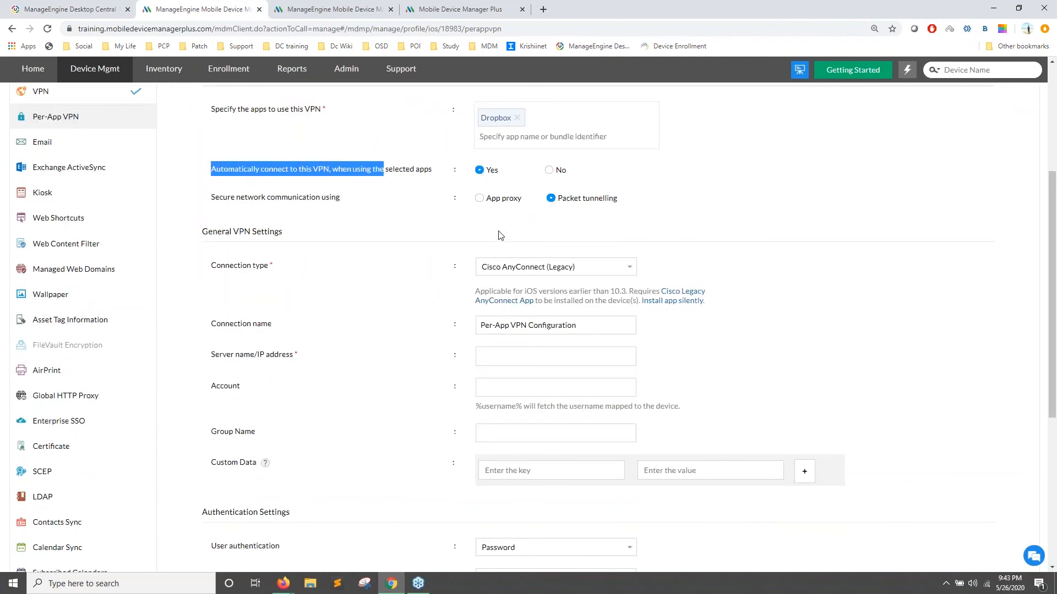
Review the Per-App VPN policy's connection, authentication, and proxy settings.
{"action": "scroll", "coordinate": [495, 234], "scroll_direction": "down", "scroll_amount": 1}
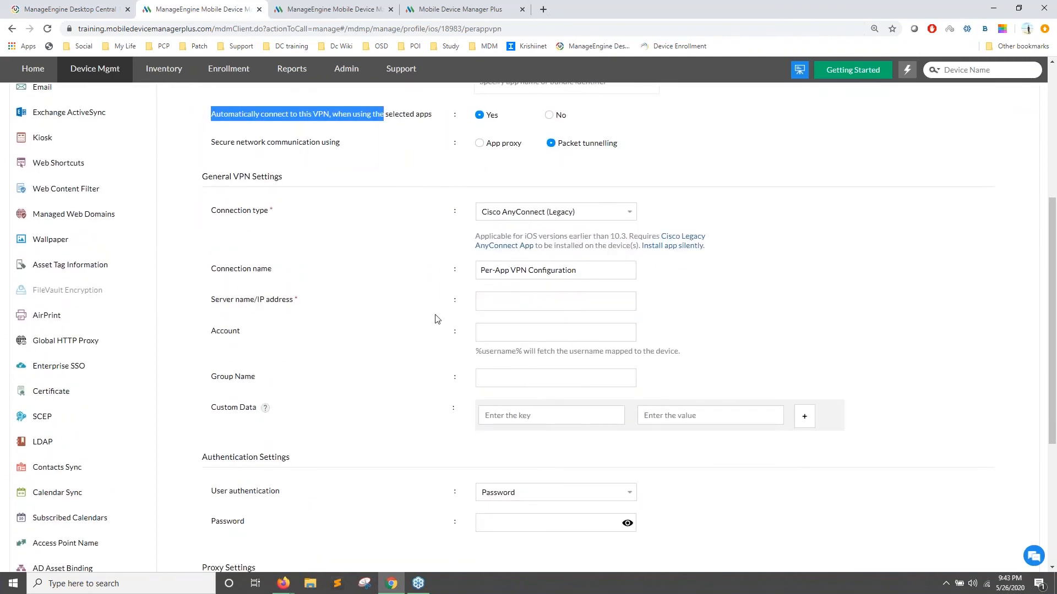
{"action": "scroll", "coordinate": [436, 349], "scroll_direction": "up", "scroll_amount": 2}
{"action": "scroll", "coordinate": [385, 337], "scroll_direction": "down", "scroll_amount": 2}
{"action": "scroll", "coordinate": [306, 325], "scroll_direction": "up", "scroll_amount": 2}
{"action": "scroll", "coordinate": [292, 336], "scroll_direction": "down", "scroll_amount": 1}
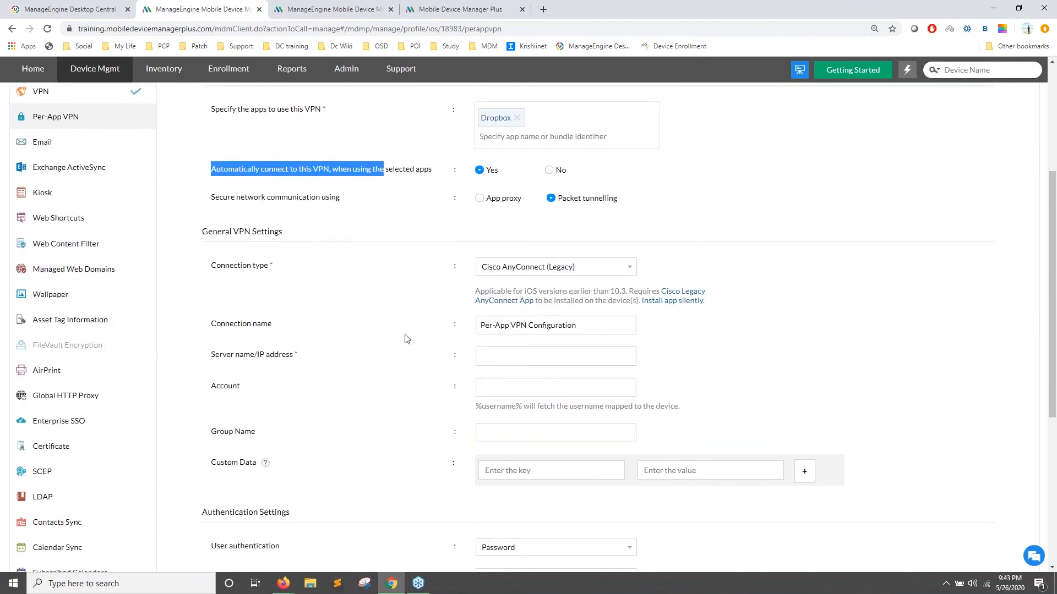
{"action": "scroll", "coordinate": [435, 347], "scroll_direction": "down", "scroll_amount": 4}
{"action": "scroll", "coordinate": [70, 232], "scroll_direction": "up", "scroll_amount": 4}
{"action": "scroll", "coordinate": [70, 232], "scroll_direction": "up", "scroll_amount": 2}
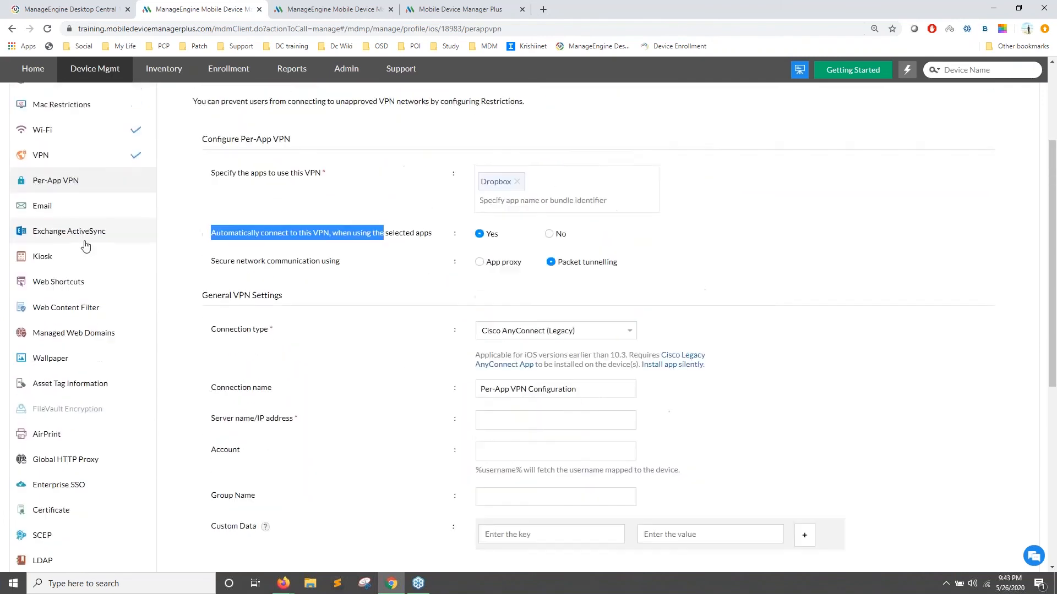
Open the Exchange ActiveSync policy and examine its server, user name, email, and OAuth settings.
{"action": "left_click", "coordinate": [75, 285]}
{"action": "scroll", "coordinate": [193, 361], "scroll_direction": "down", "scroll_amount": 3}
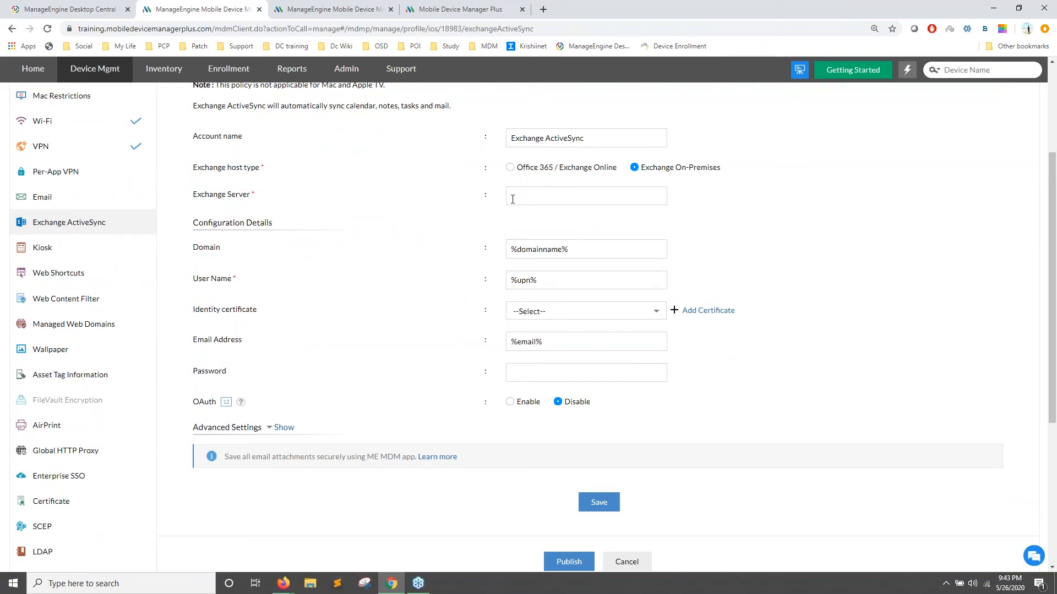
{"action": "scroll", "coordinate": [593, 199], "scroll_direction": "down", "scroll_amount": 1}
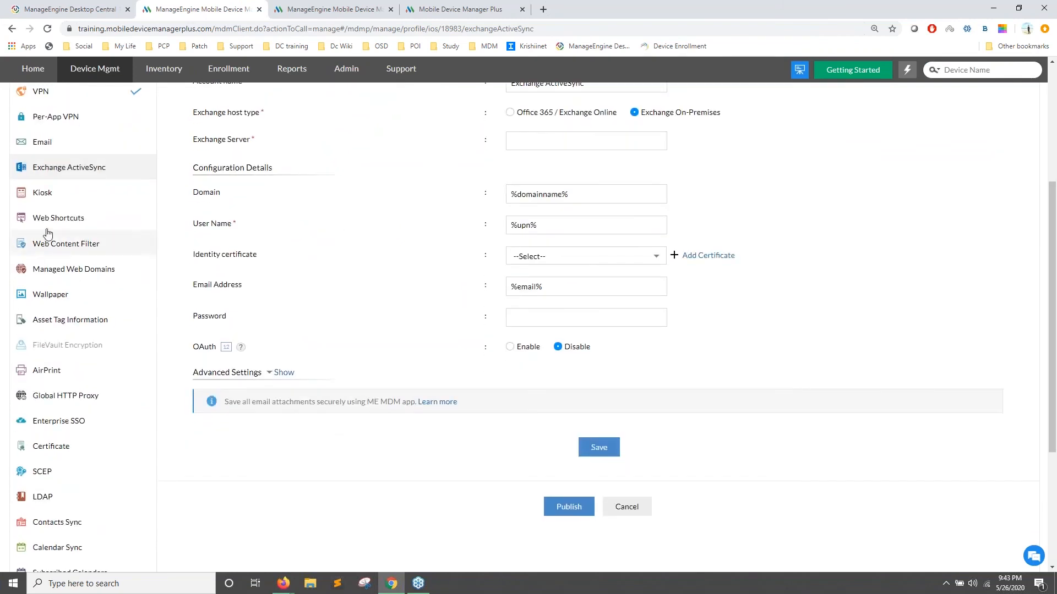
Open the Web Content Filter policy and switch its filter type to Blacklist.
{"action": "scroll", "coordinate": [70, 247], "scroll_direction": "up", "scroll_amount": 1}
{"action": "left_click", "coordinate": [71, 247]}
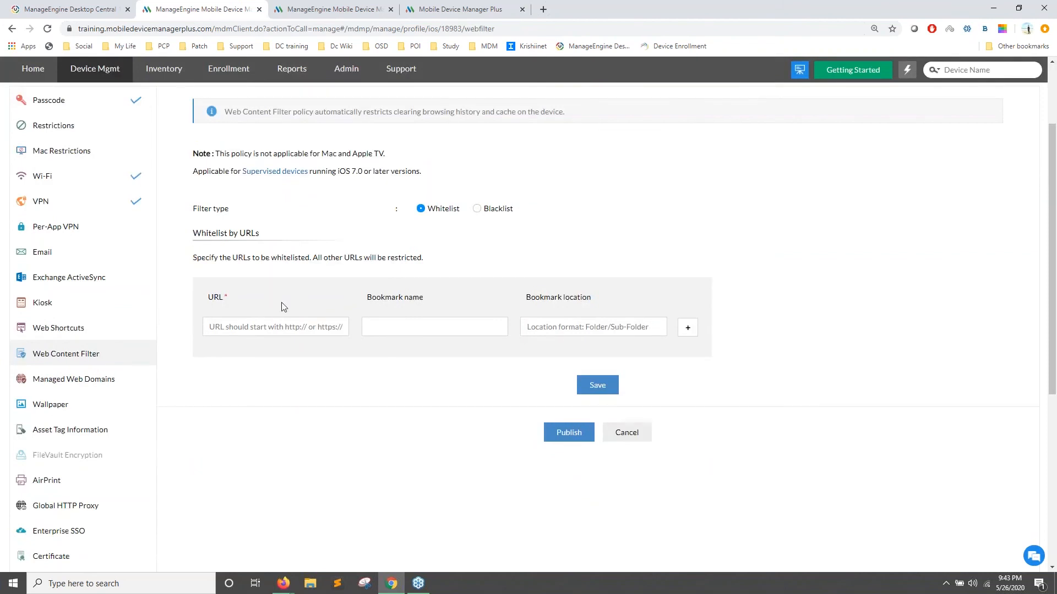
{"action": "left_click", "coordinate": [476, 208]}
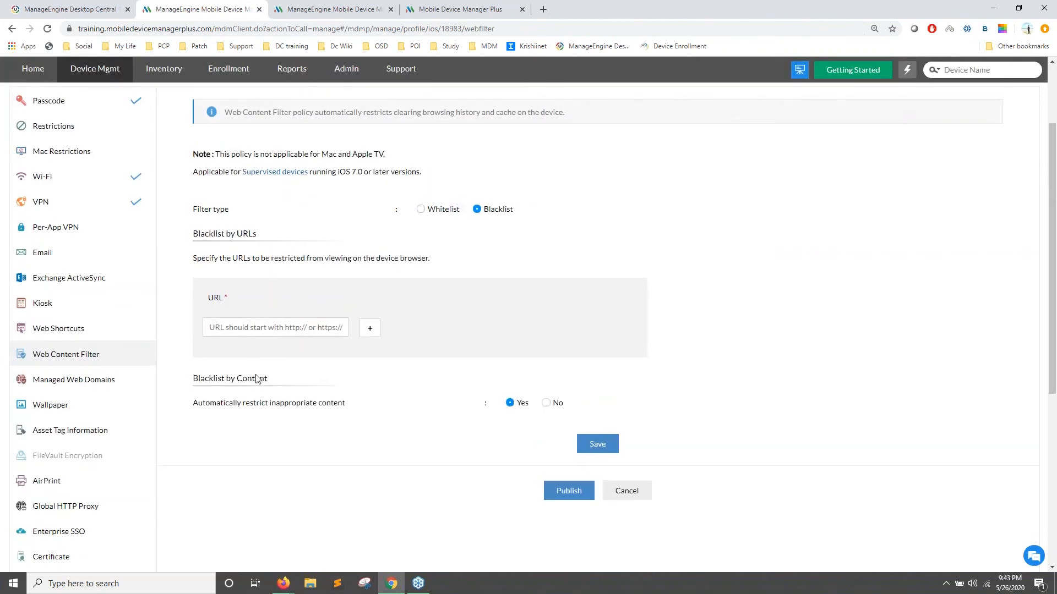
Open the help page on iOS web content filtering, read its URL scenarios and multiple-policy rules, and close it.
{"action": "scroll", "coordinate": [102, 351], "scroll_direction": "up", "scroll_amount": 2}
{"action": "scroll", "coordinate": [638, 400], "scroll_direction": "up", "scroll_amount": 2}
{"action": "left_click_drag", "start_coordinate": [1024, 169], "coordinate": [1001, 170]}
{"action": "left_click", "coordinate": [1025, 164]}
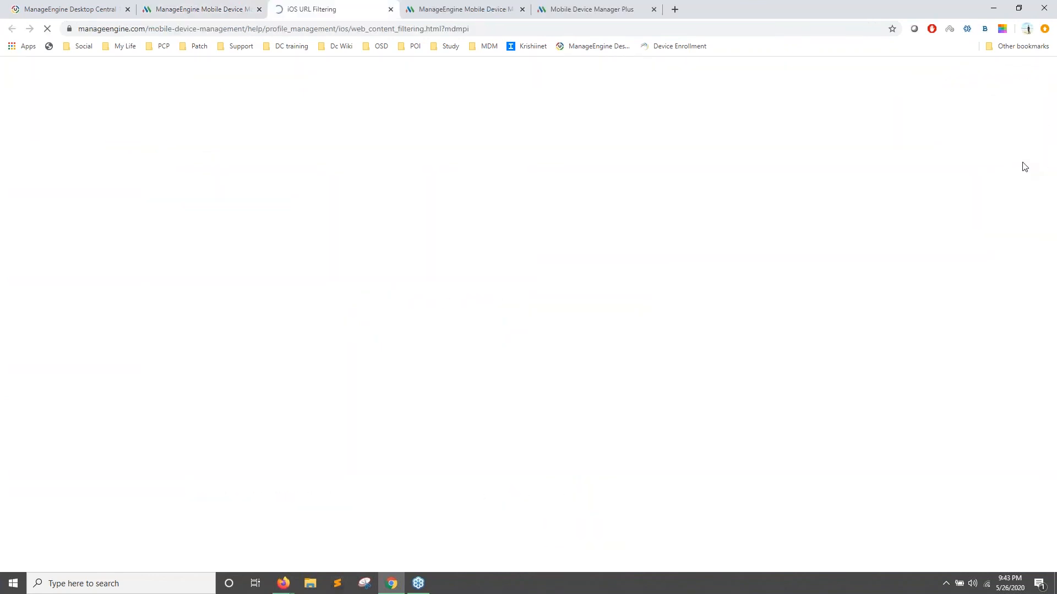
{"action": "scroll", "coordinate": [419, 319], "scroll_direction": "down", "scroll_amount": 2}
{"action": "scroll", "coordinate": [352, 307], "scroll_direction": "down", "scroll_amount": 3}
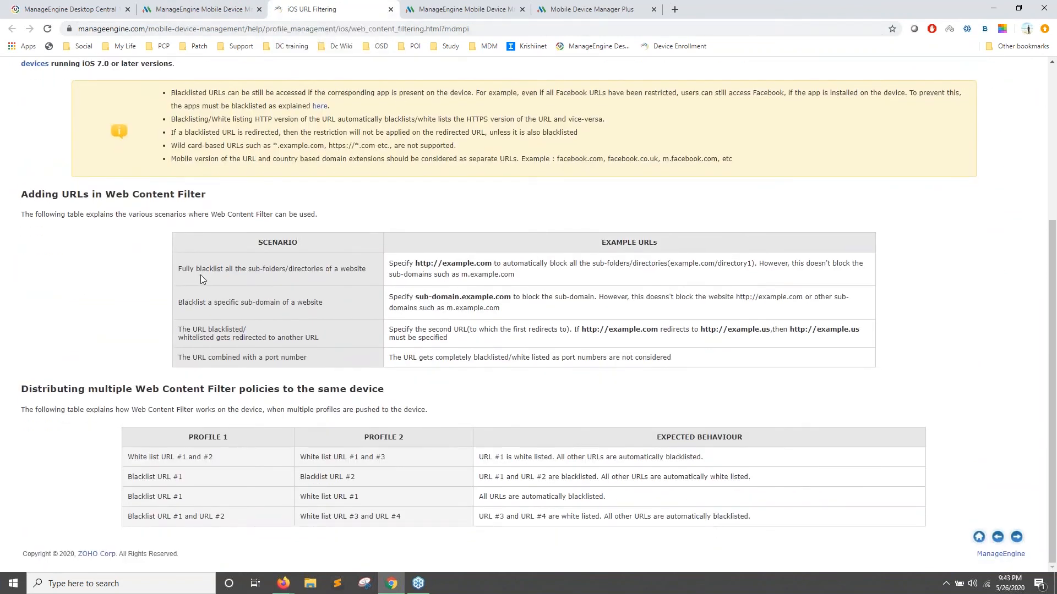
{"action": "left_click", "coordinate": [391, 10]}
Publish the WebinarMDM profile.
{"action": "scroll", "coordinate": [330, 341], "scroll_direction": "down", "scroll_amount": 2}
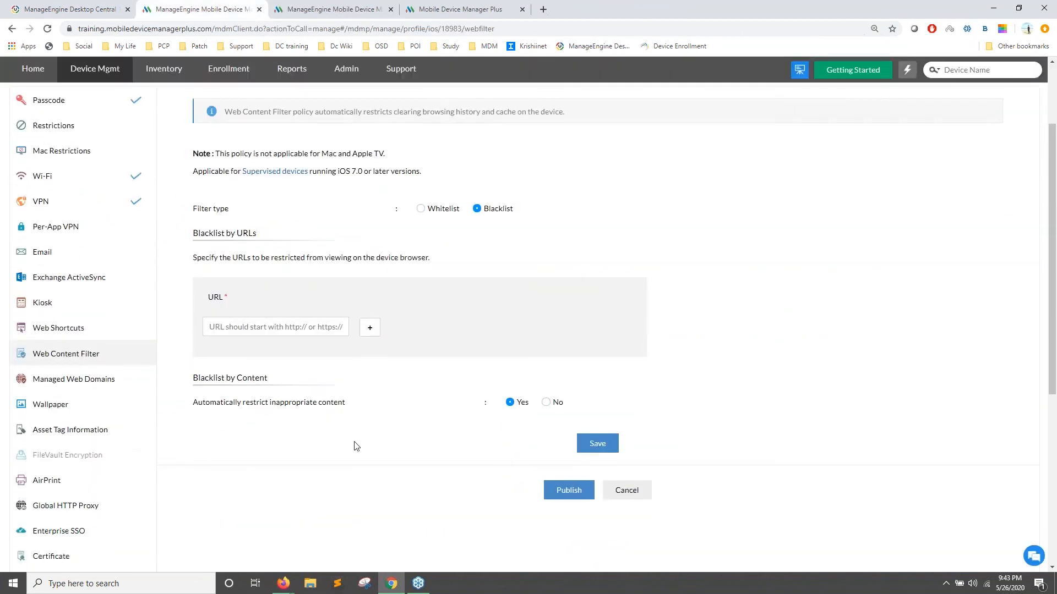
{"action": "scroll", "coordinate": [331, 434], "scroll_direction": "up", "scroll_amount": 2}
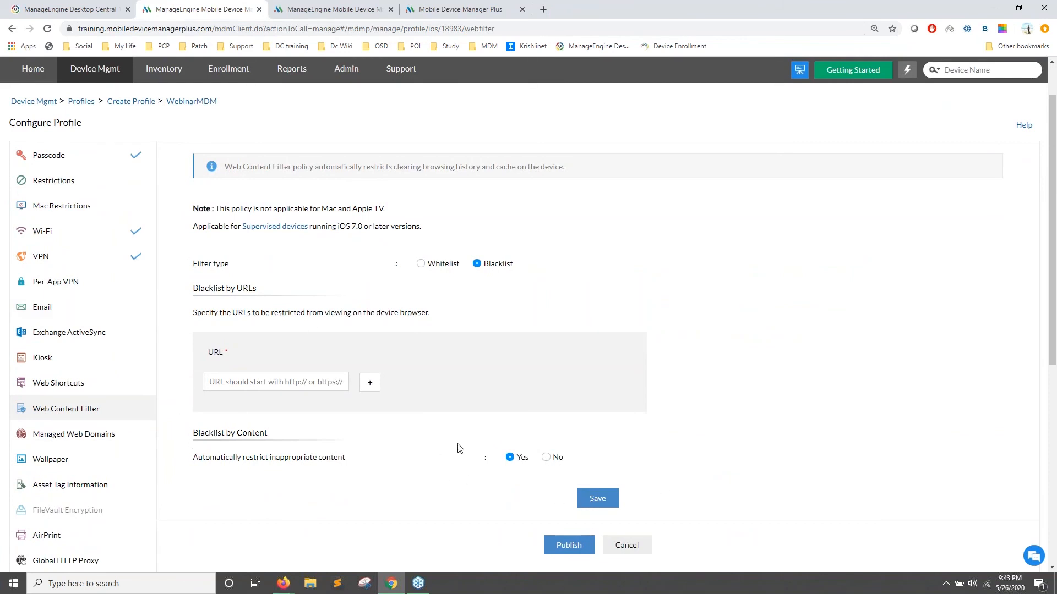
{"action": "scroll", "coordinate": [495, 447], "scroll_direction": "down", "scroll_amount": 2}
{"action": "scroll", "coordinate": [544, 462], "scroll_direction": "up", "scroll_amount": 3}
{"action": "scroll", "coordinate": [110, 379], "scroll_direction": "down", "scroll_amount": 4}
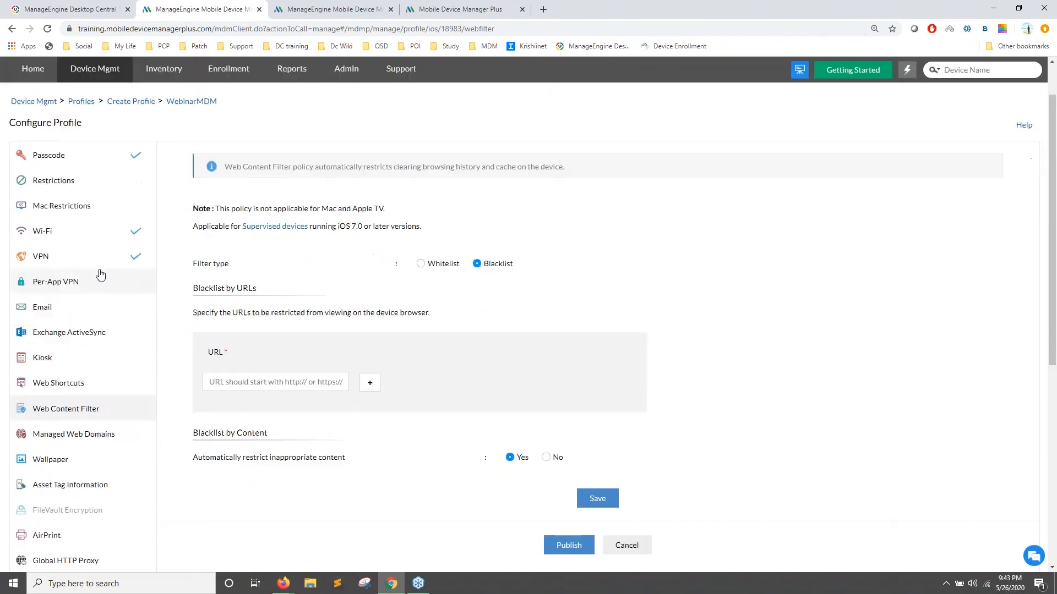
{"action": "scroll", "coordinate": [157, 412], "scroll_direction": "up", "scroll_amount": 2}
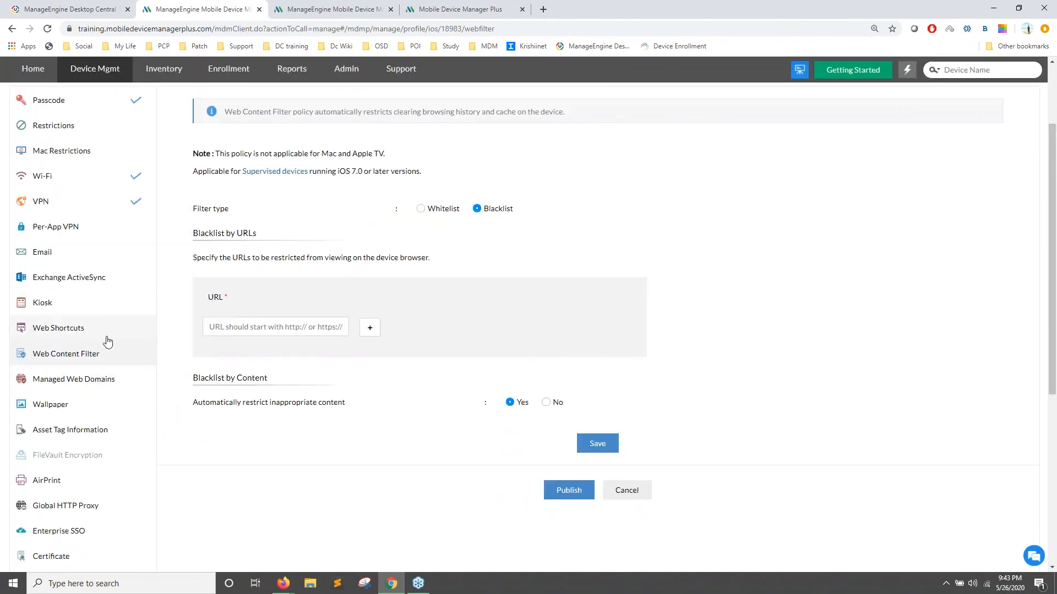
{"action": "scroll", "coordinate": [107, 342], "scroll_direction": "down", "scroll_amount": 1}
{"action": "left_click", "coordinate": [573, 435]}
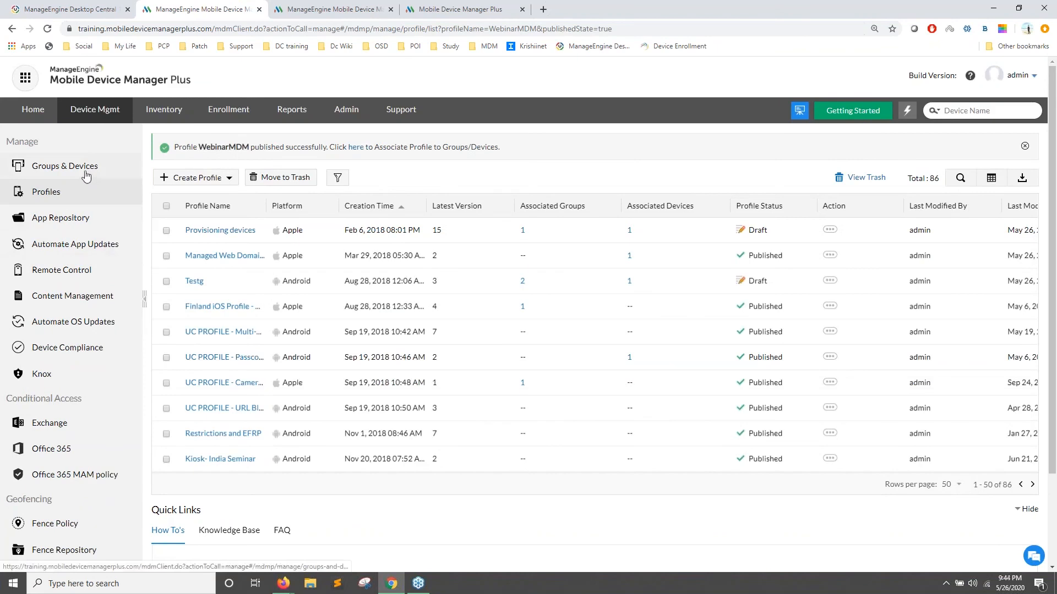
Go to Groups & Devices, view the managed devices list, and return to the groups list.
{"action": "left_click", "coordinate": [85, 174]}
{"action": "left_click", "coordinate": [210, 187]}
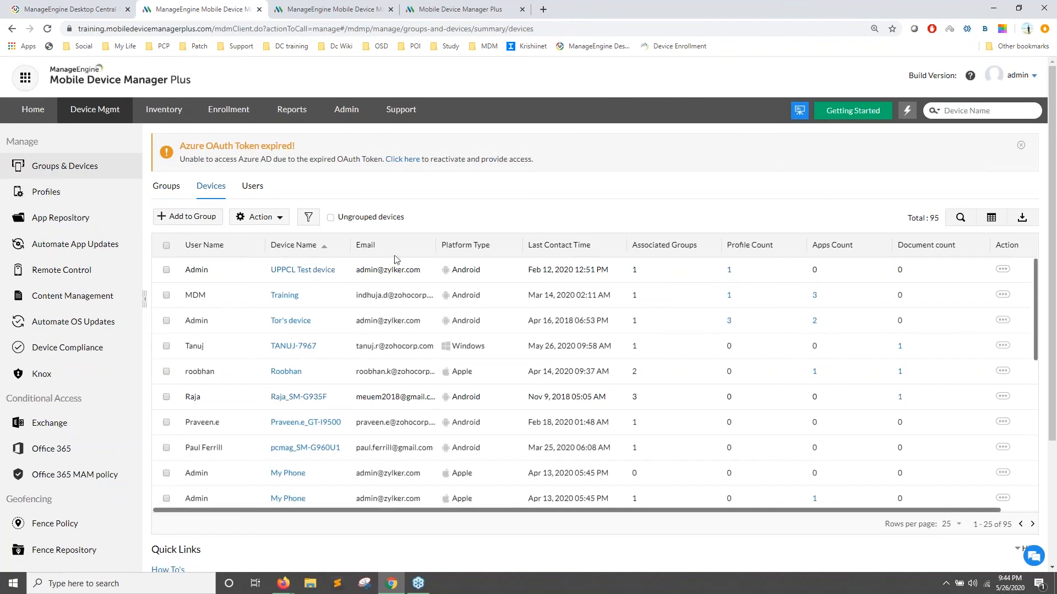
{"action": "left_click", "coordinate": [167, 187]}
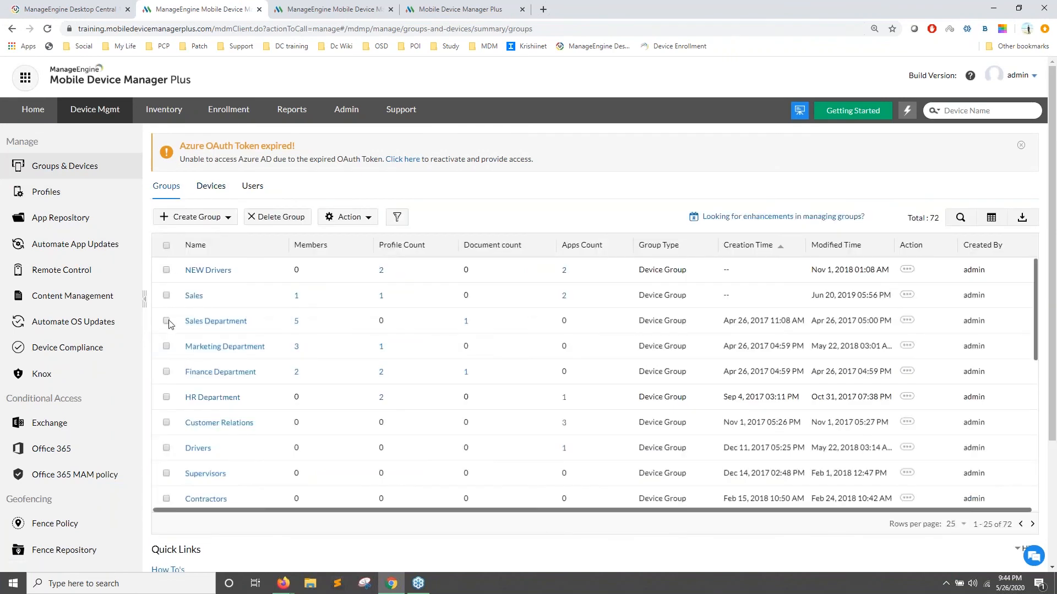
Start associating a profile with the Sales Department and Marketing Department groups, search for "webinar", and select WebinarMDM.
{"action": "left_click", "coordinate": [167, 347]}
{"action": "left_click", "coordinate": [346, 217]}
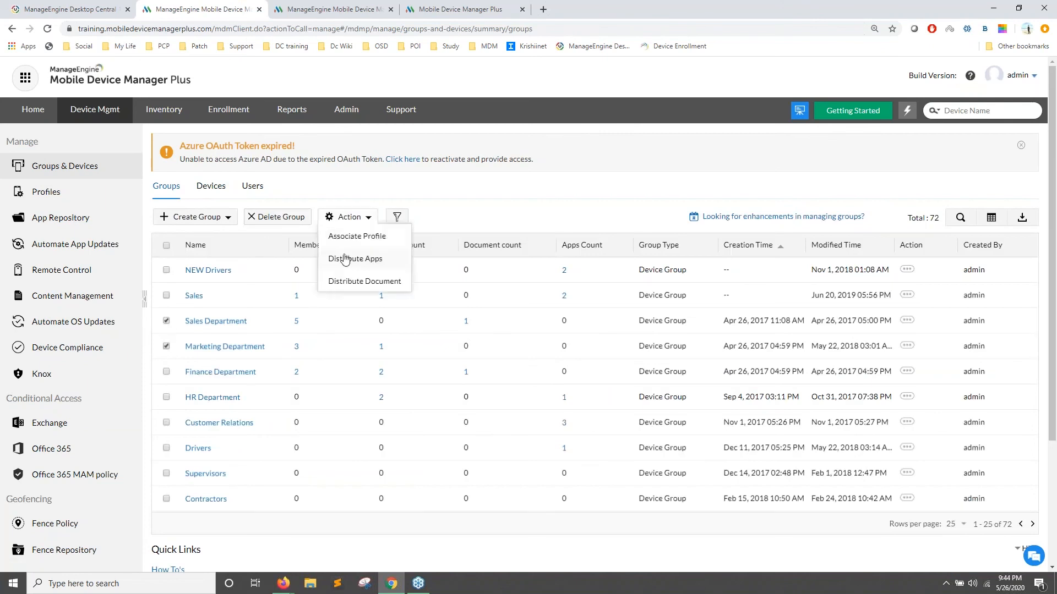
{"action": "left_click", "coordinate": [341, 239]}
{"action": "type", "text": "webinar"}
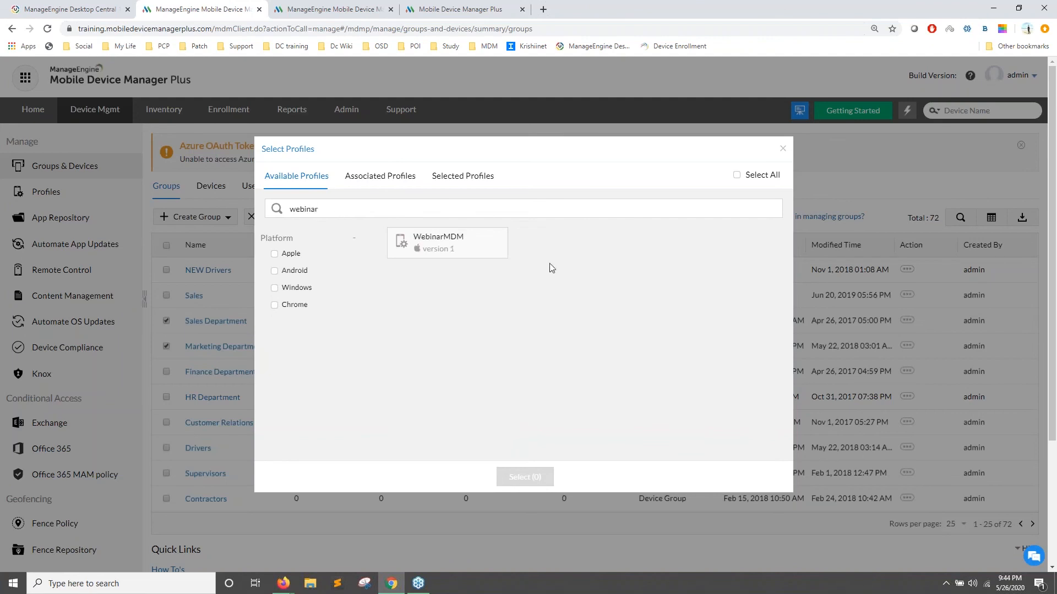
{"action": "left_click", "coordinate": [466, 246]}
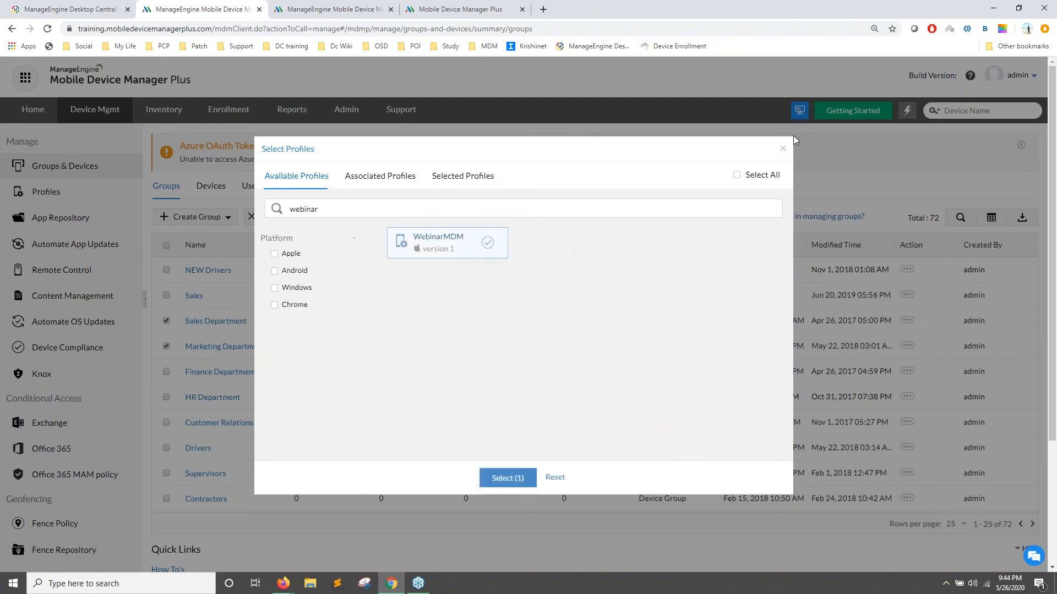